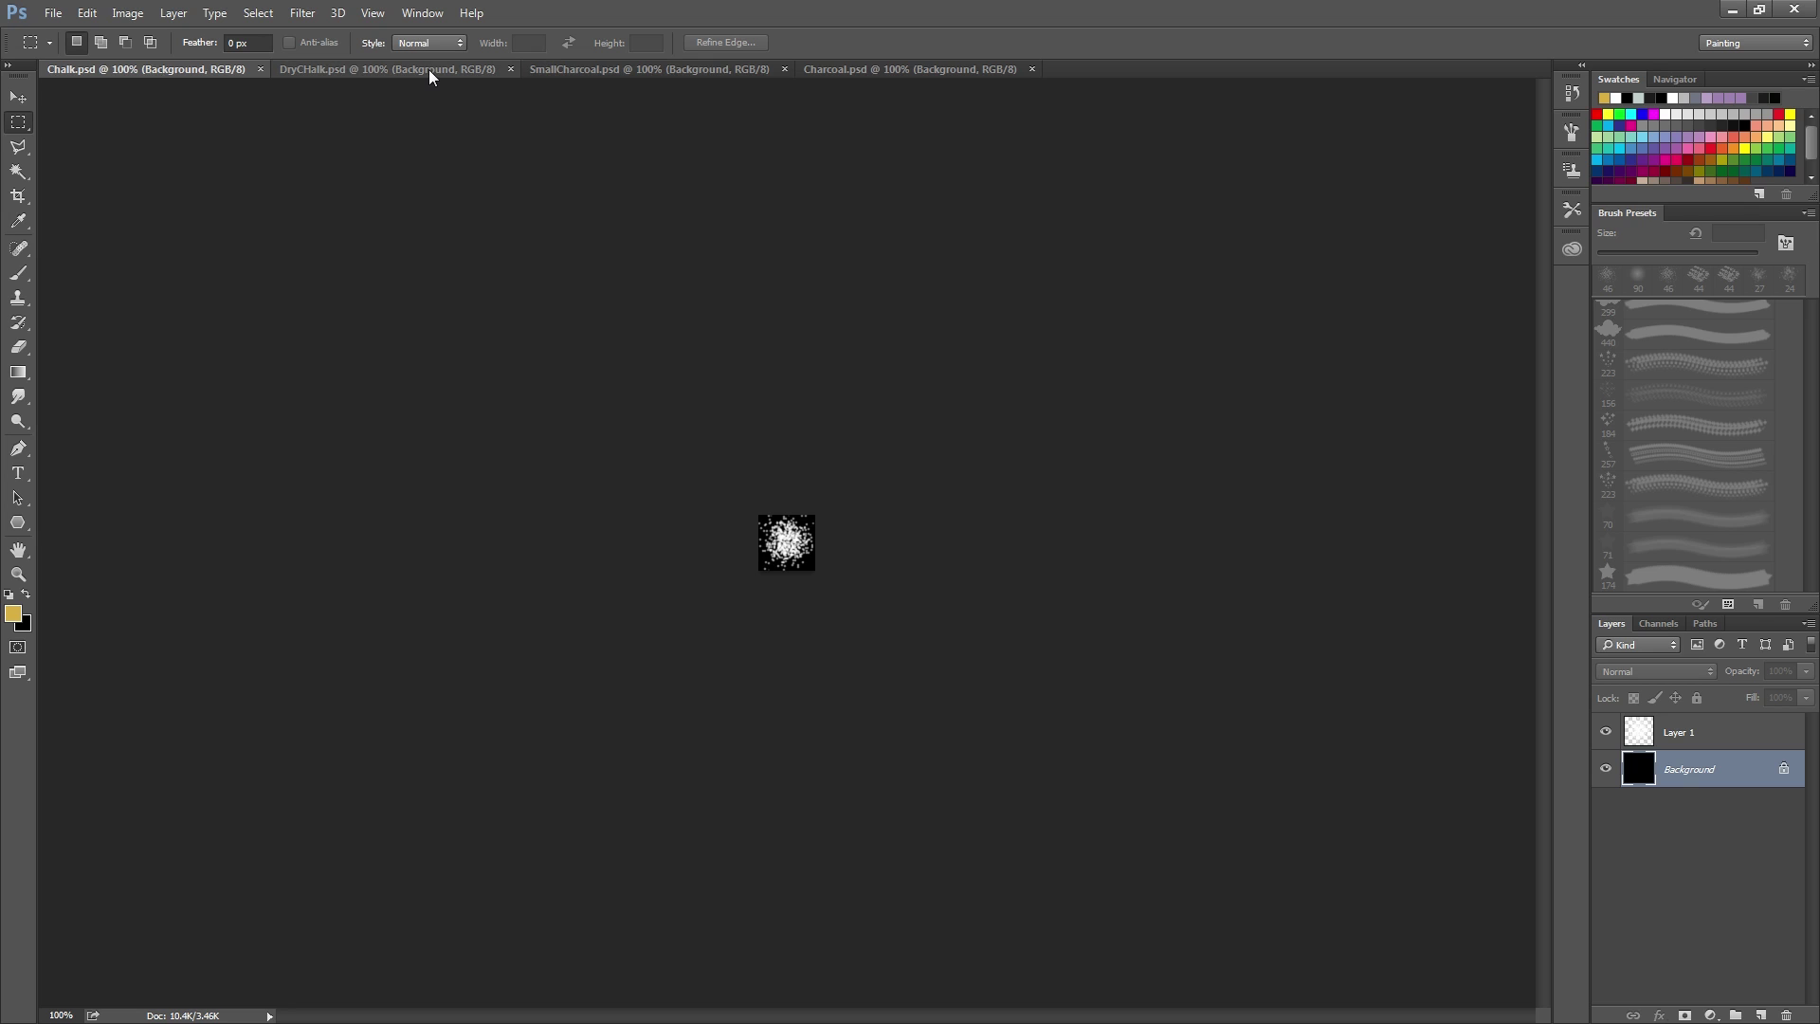
Inspect the DryCHalk, SmallCharcoal and Charcoal brush dab documents in turn.
{"action": "left_click", "coordinate": [428, 70]}
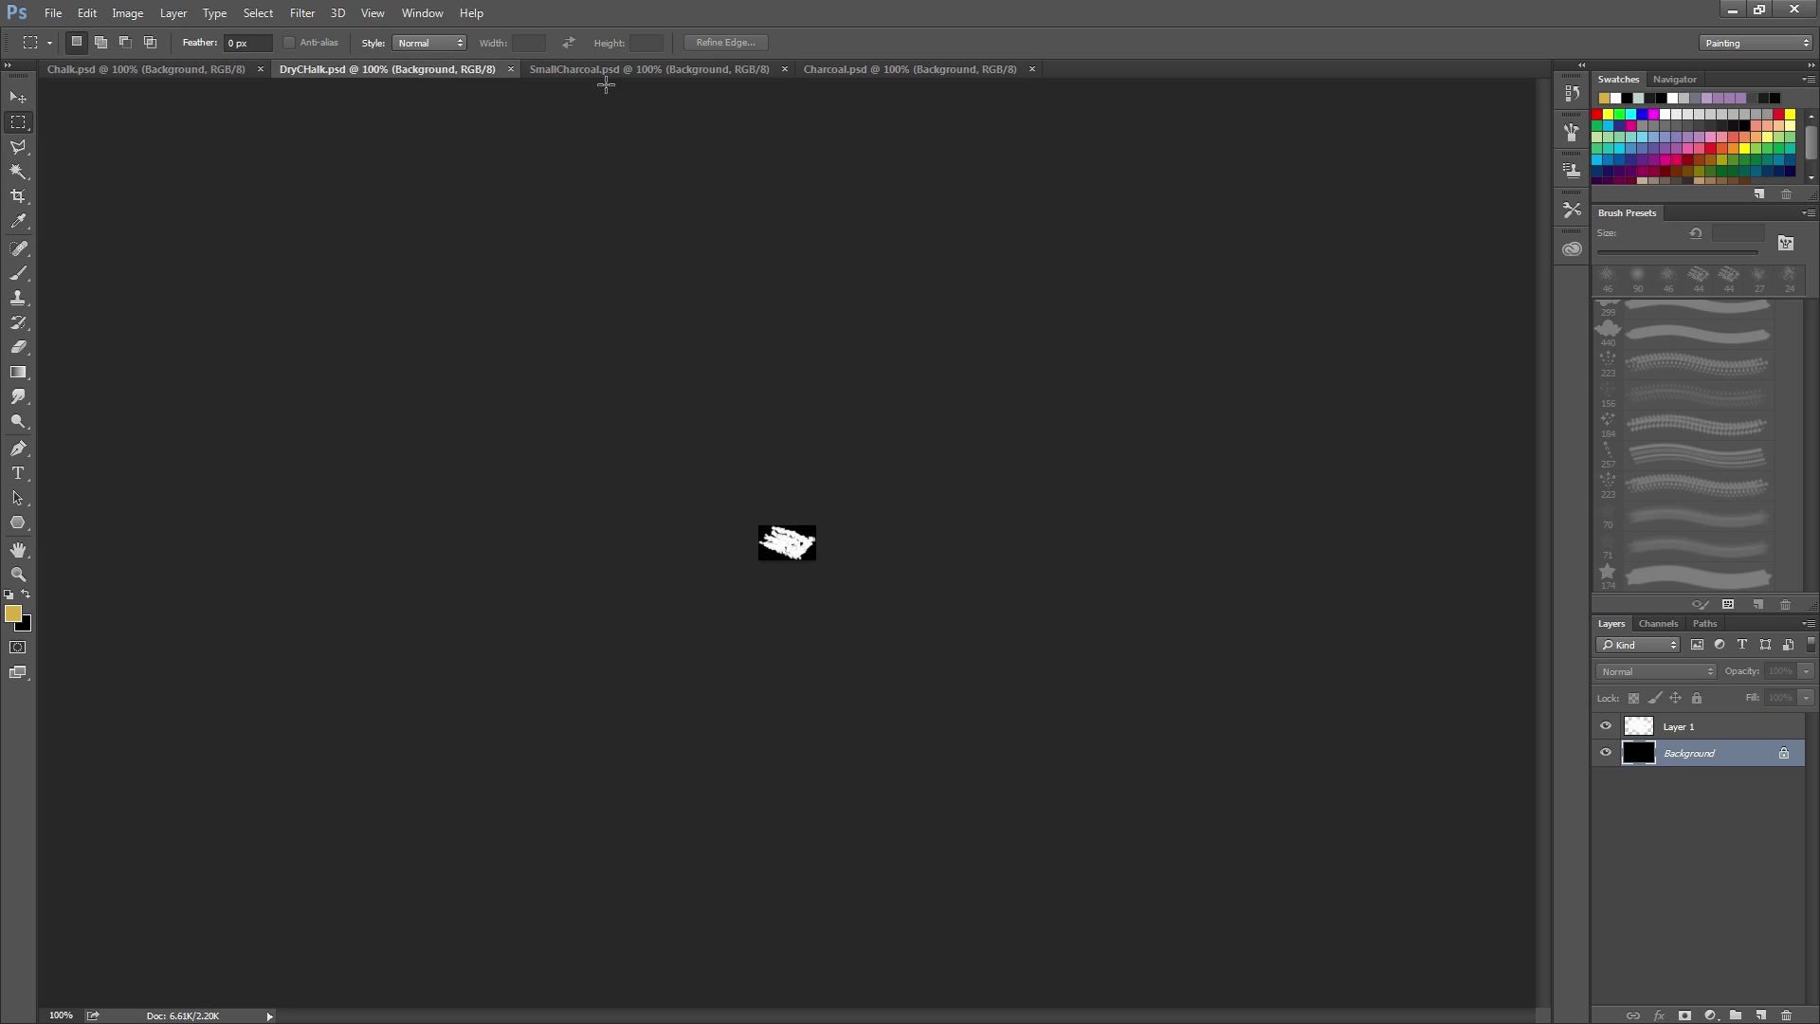
{"action": "left_click", "coordinate": [677, 68]}
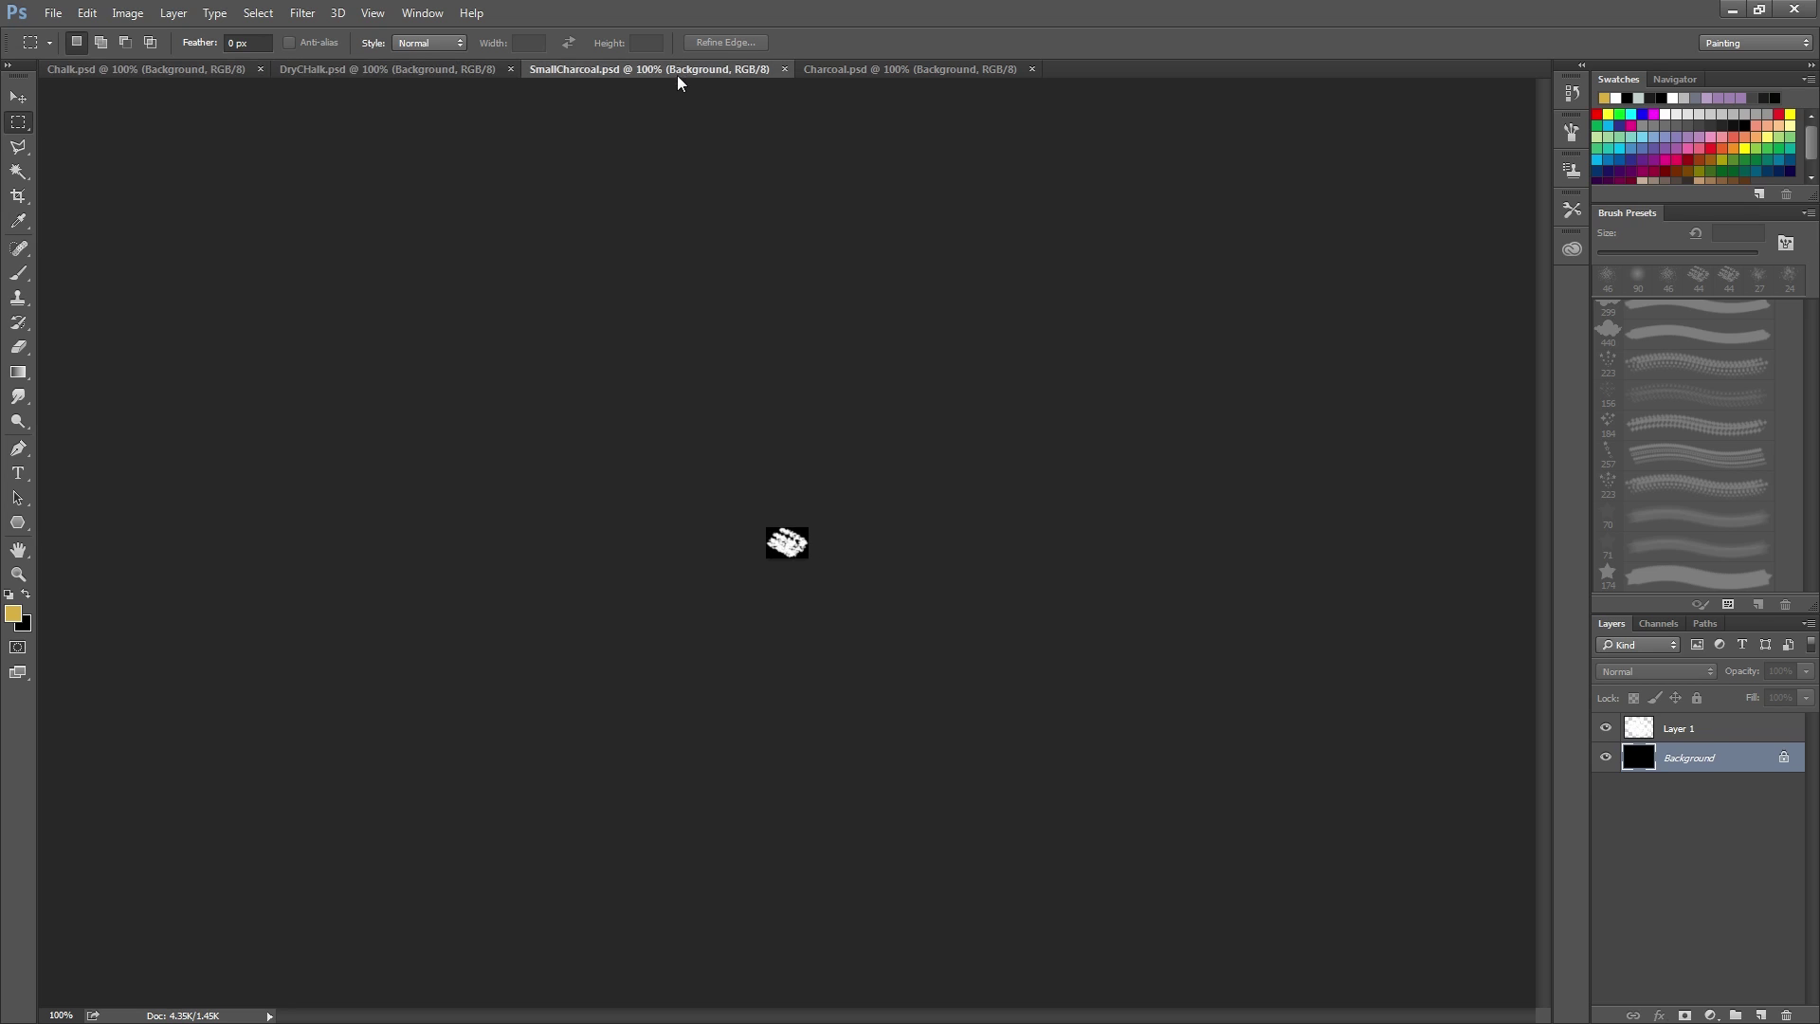
{"action": "left_click", "coordinate": [908, 69]}
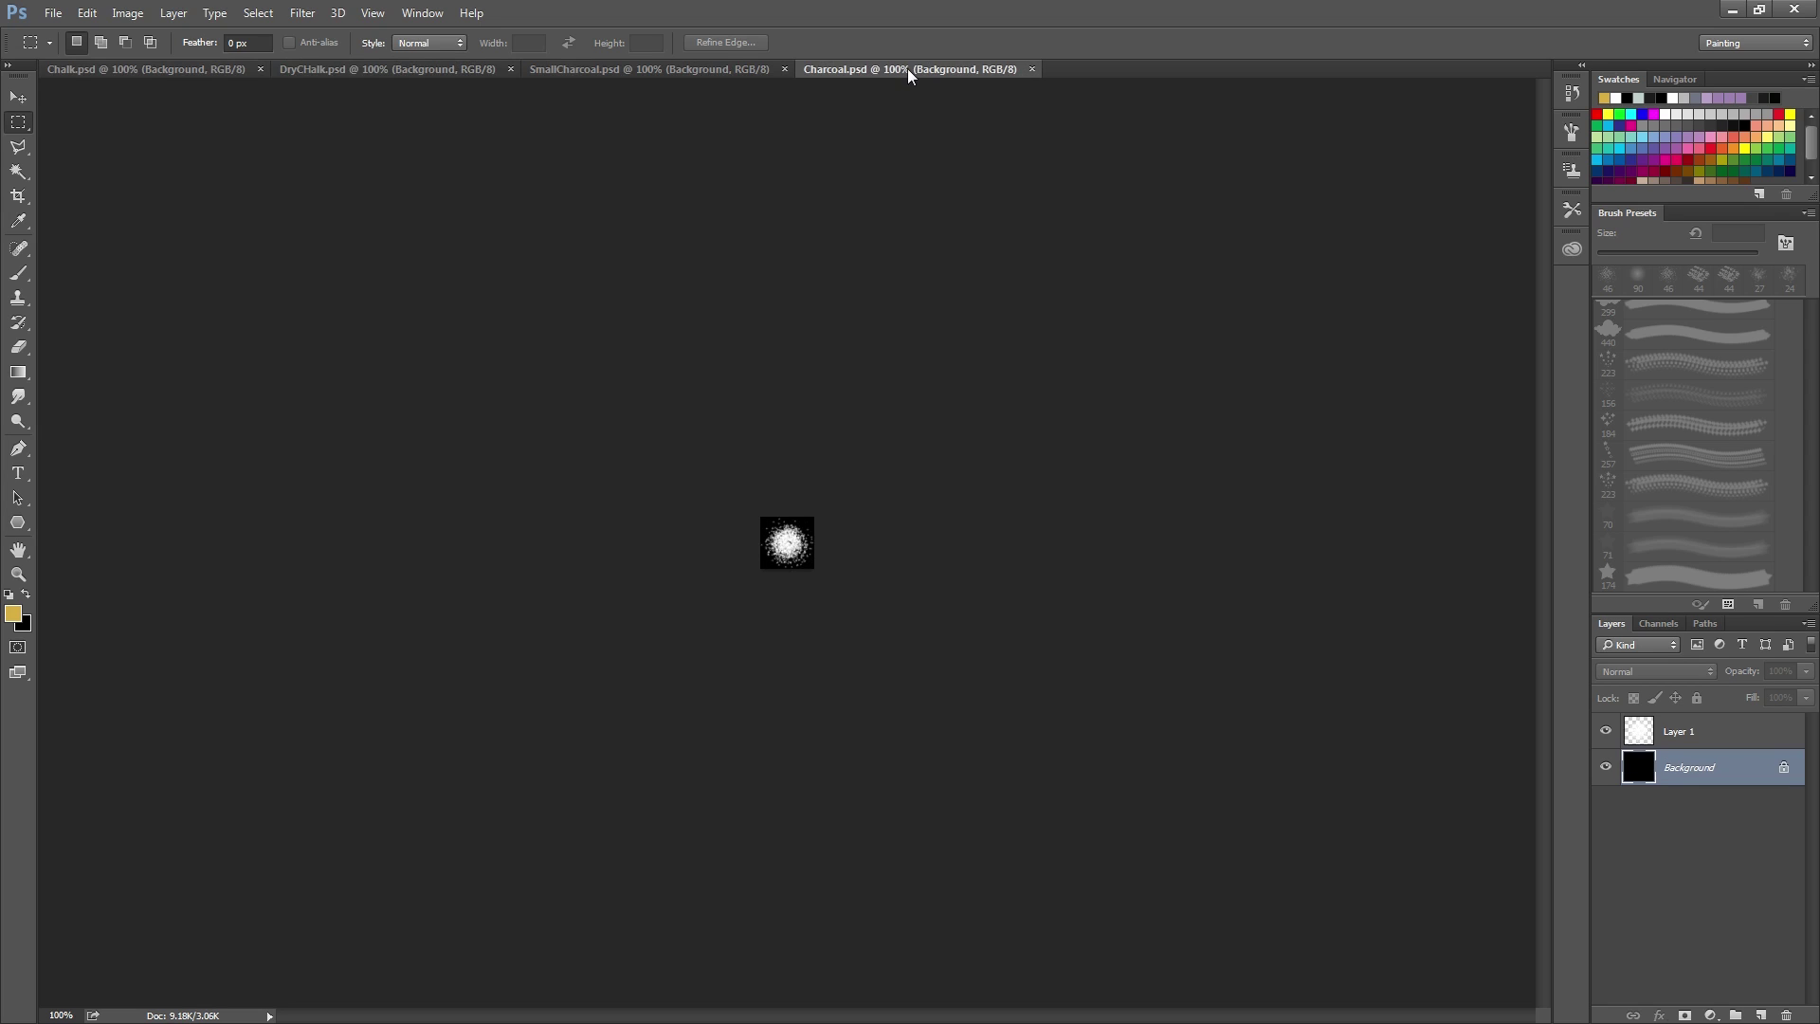
Hide the Chalk Background layer and save Chalk as a transparent PNG.
{"action": "left_click", "coordinate": [193, 71]}
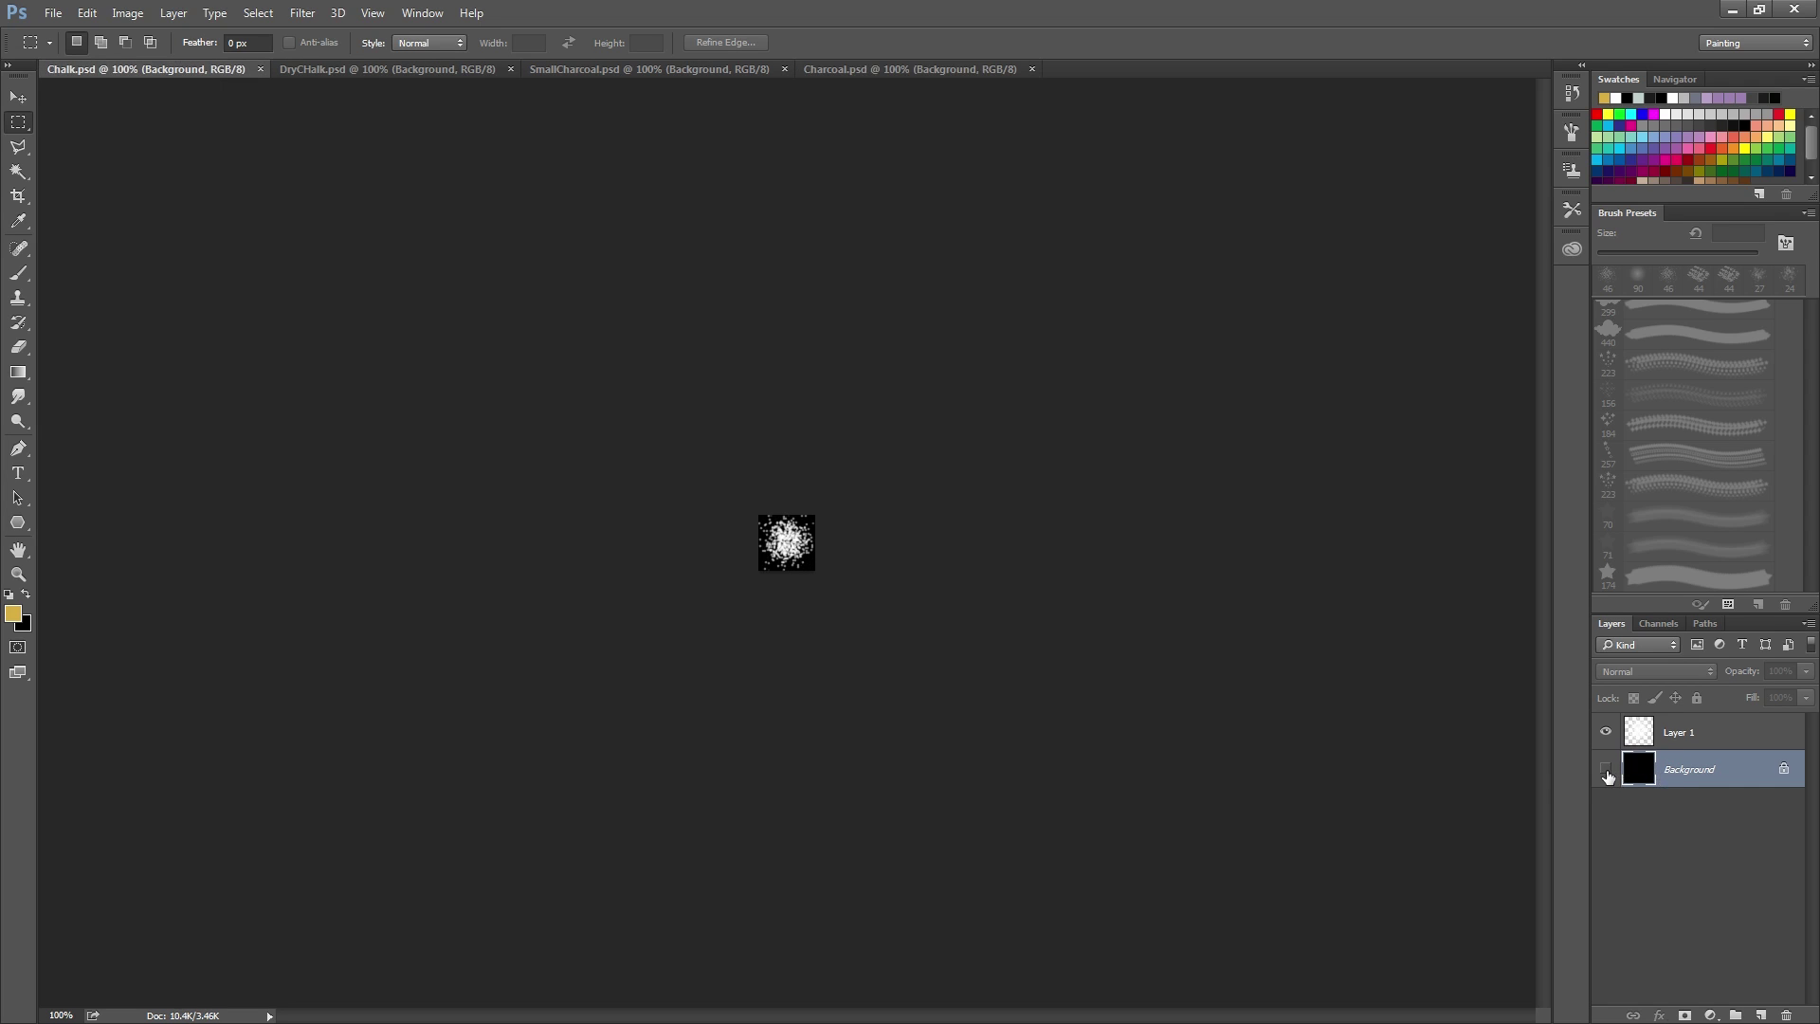
{"action": "left_click", "coordinate": [1605, 770]}
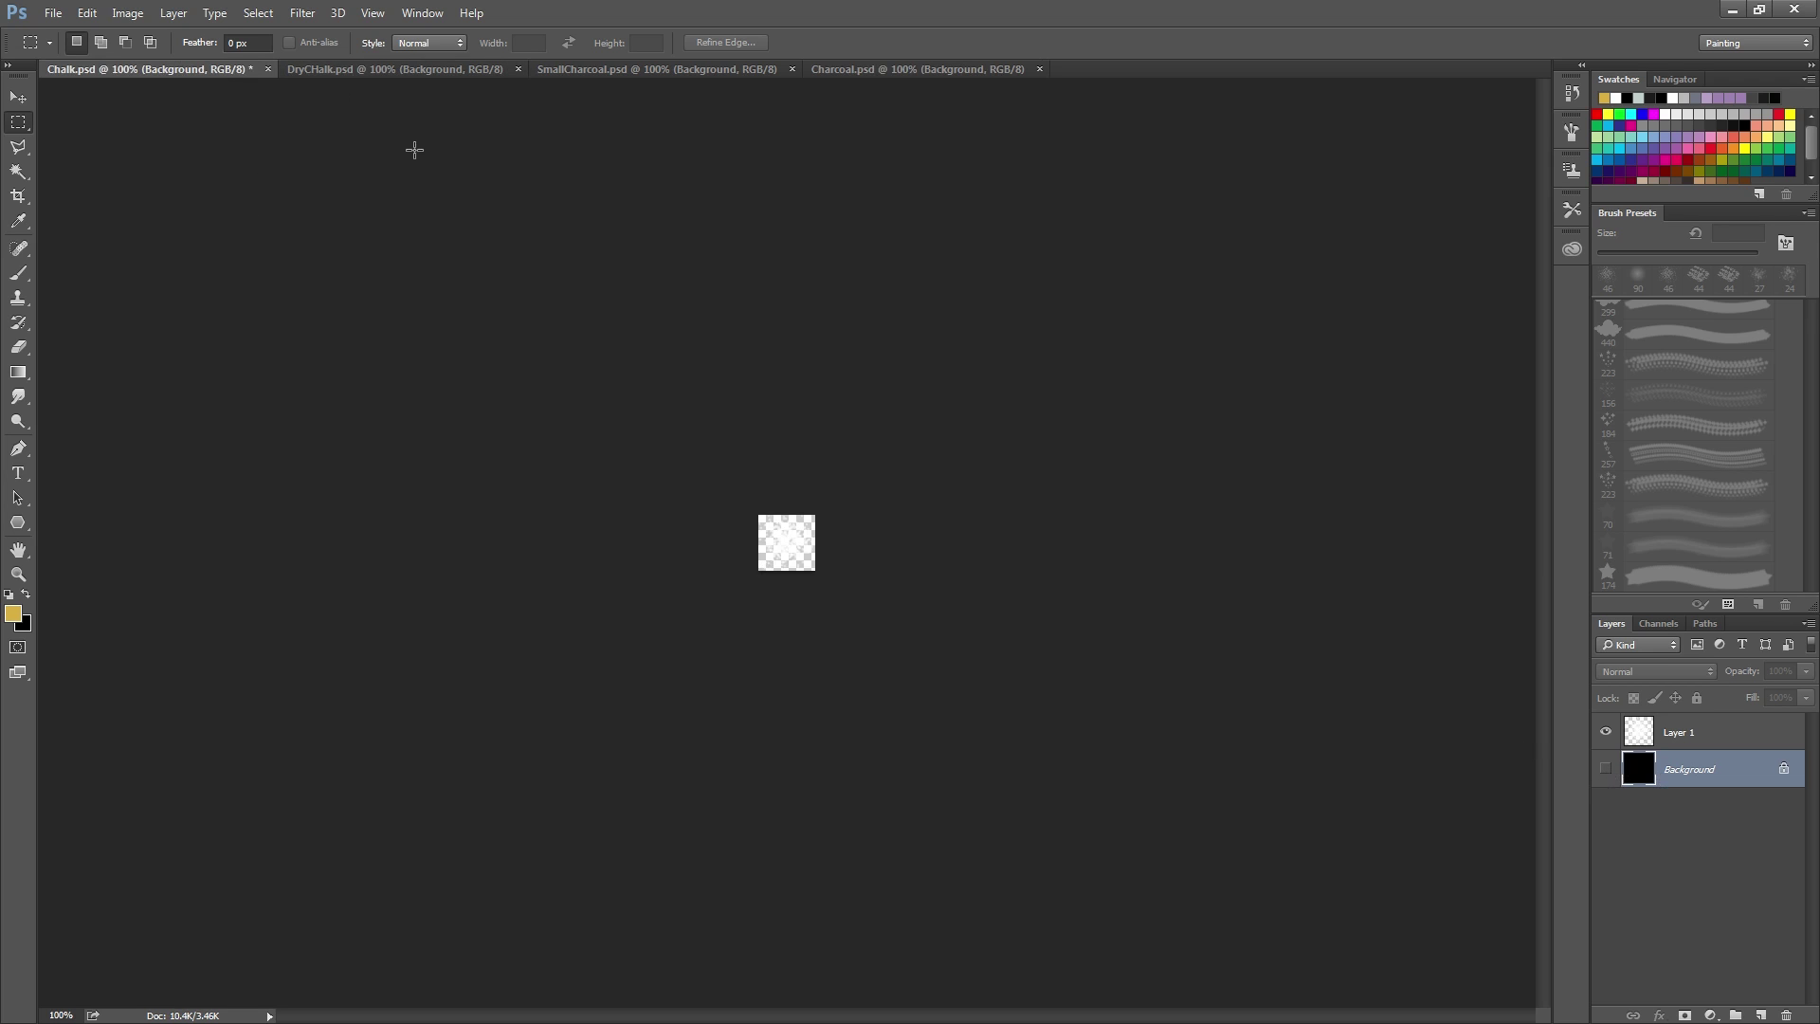
{"action": "key", "text": "ctrl+shift+s"}
{"action": "left_click", "coordinate": [1182, 805]}
{"action": "left_click", "coordinate": [394, 69]}
{"action": "left_click", "coordinate": [1605, 753]}
Save DryCHalk as a PNG with its Background layer hidden.
{"action": "key", "text": "ctrl+shift+s"}
{"action": "left_click", "coordinate": [948, 642]}
{"action": "left_click", "coordinate": [918, 873]}
{"action": "left_click", "coordinate": [1182, 804]}
{"action": "key", "text": "Return"}
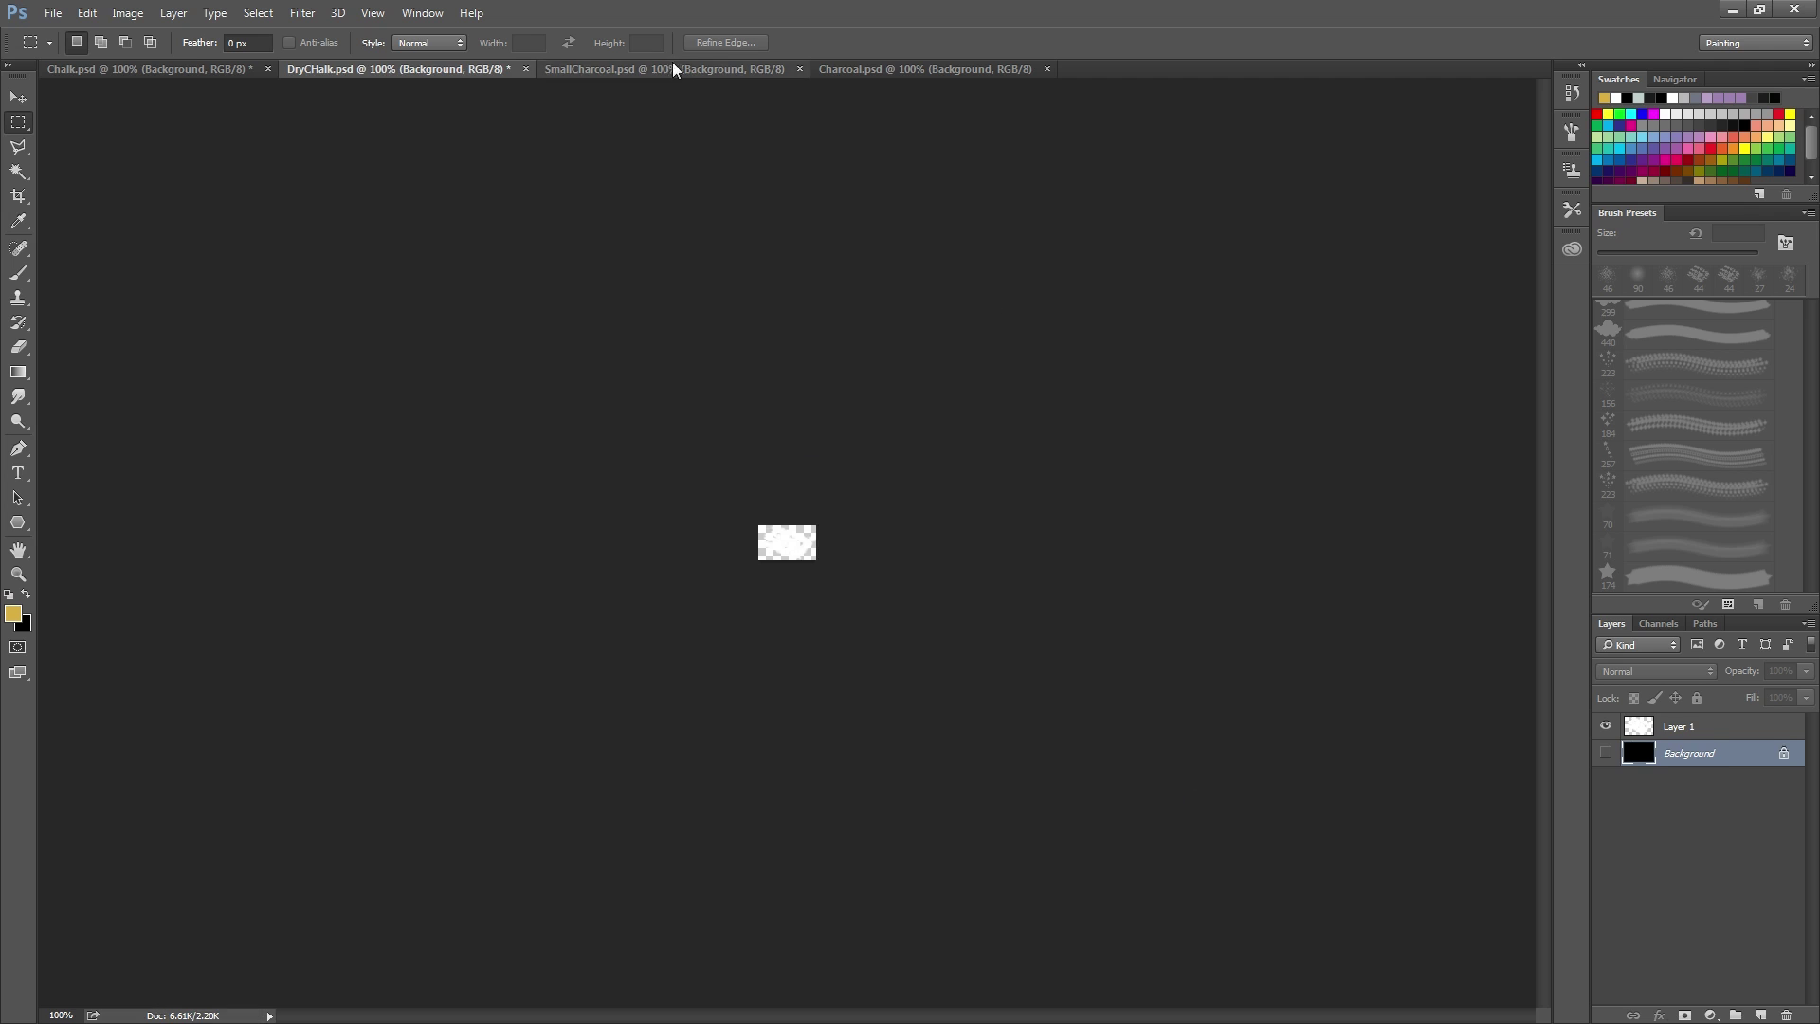
Save SmallCharcoal as a PNG with its Background layer hidden.
{"action": "left_click", "coordinate": [674, 69]}
{"action": "left_click", "coordinate": [1605, 753]}
{"action": "key", "text": "ctrl+shift+s"}
{"action": "left_click", "coordinate": [948, 642]}
{"action": "left_click", "coordinate": [918, 873]}
{"action": "left_click", "coordinate": [1182, 805]}
{"action": "key", "text": "Return"}
Hide the Charcoal Background layer and begin saving Charcoal as a PNG.
{"action": "left_click", "coordinate": [933, 69]}
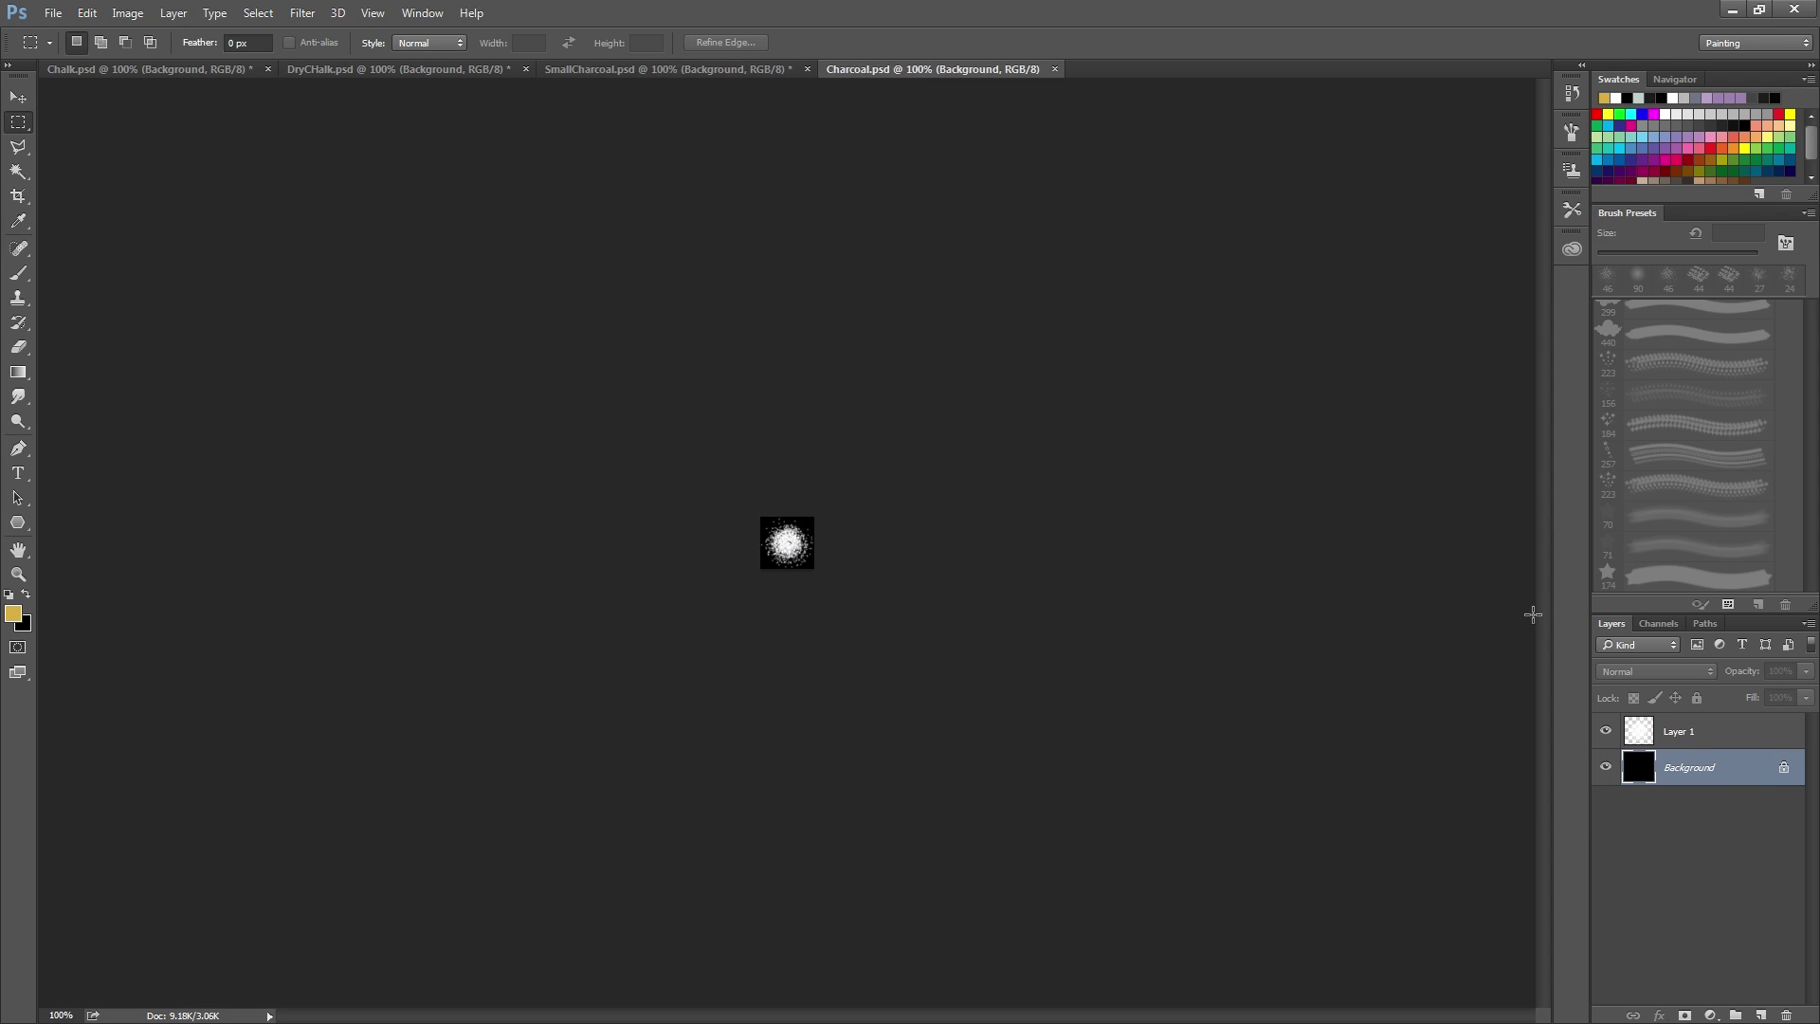
{"action": "left_click", "coordinate": [1605, 766]}
{"action": "key", "text": "ctrl+shift+s"}
{"action": "left_click", "coordinate": [948, 642]}
{"action": "left_click", "coordinate": [919, 873]}
Finish saving Charcoal as PNG and show Blender's brush-loading tools.
{"action": "left_click", "coordinate": [1182, 804]}
{"action": "key", "text": "Return"}
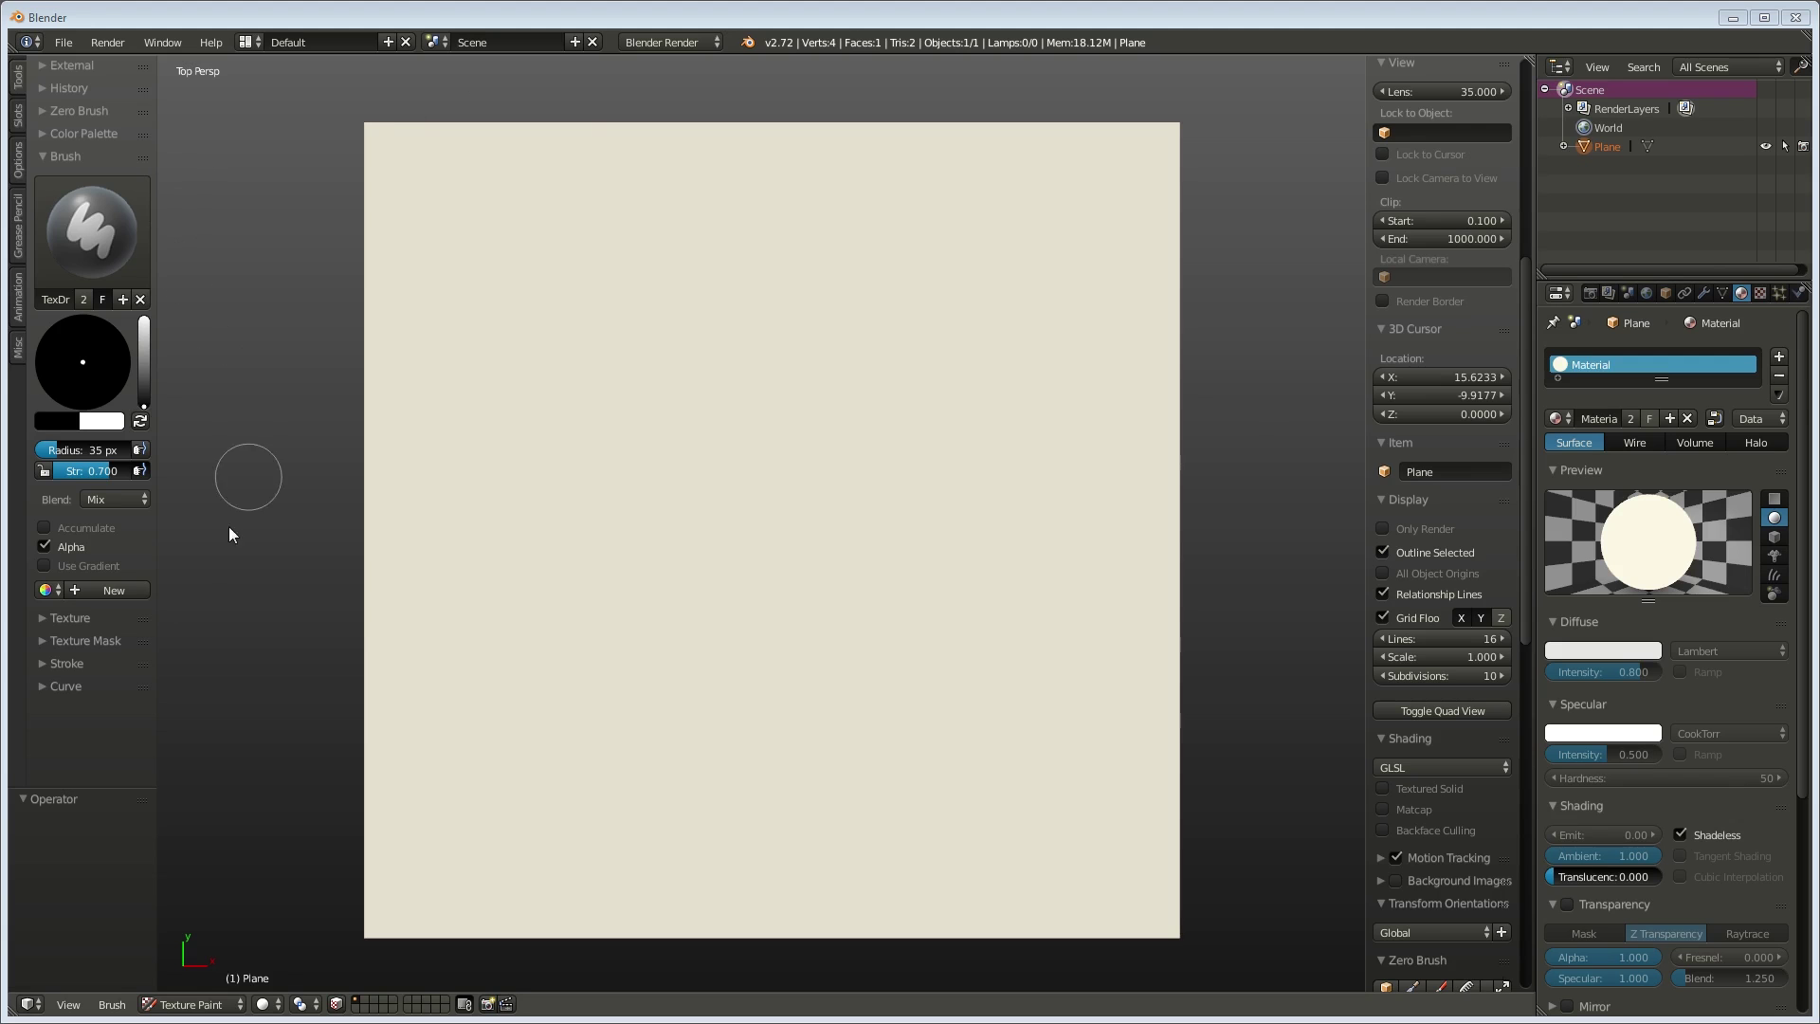
{"action": "left_click", "coordinate": [15, 357]}
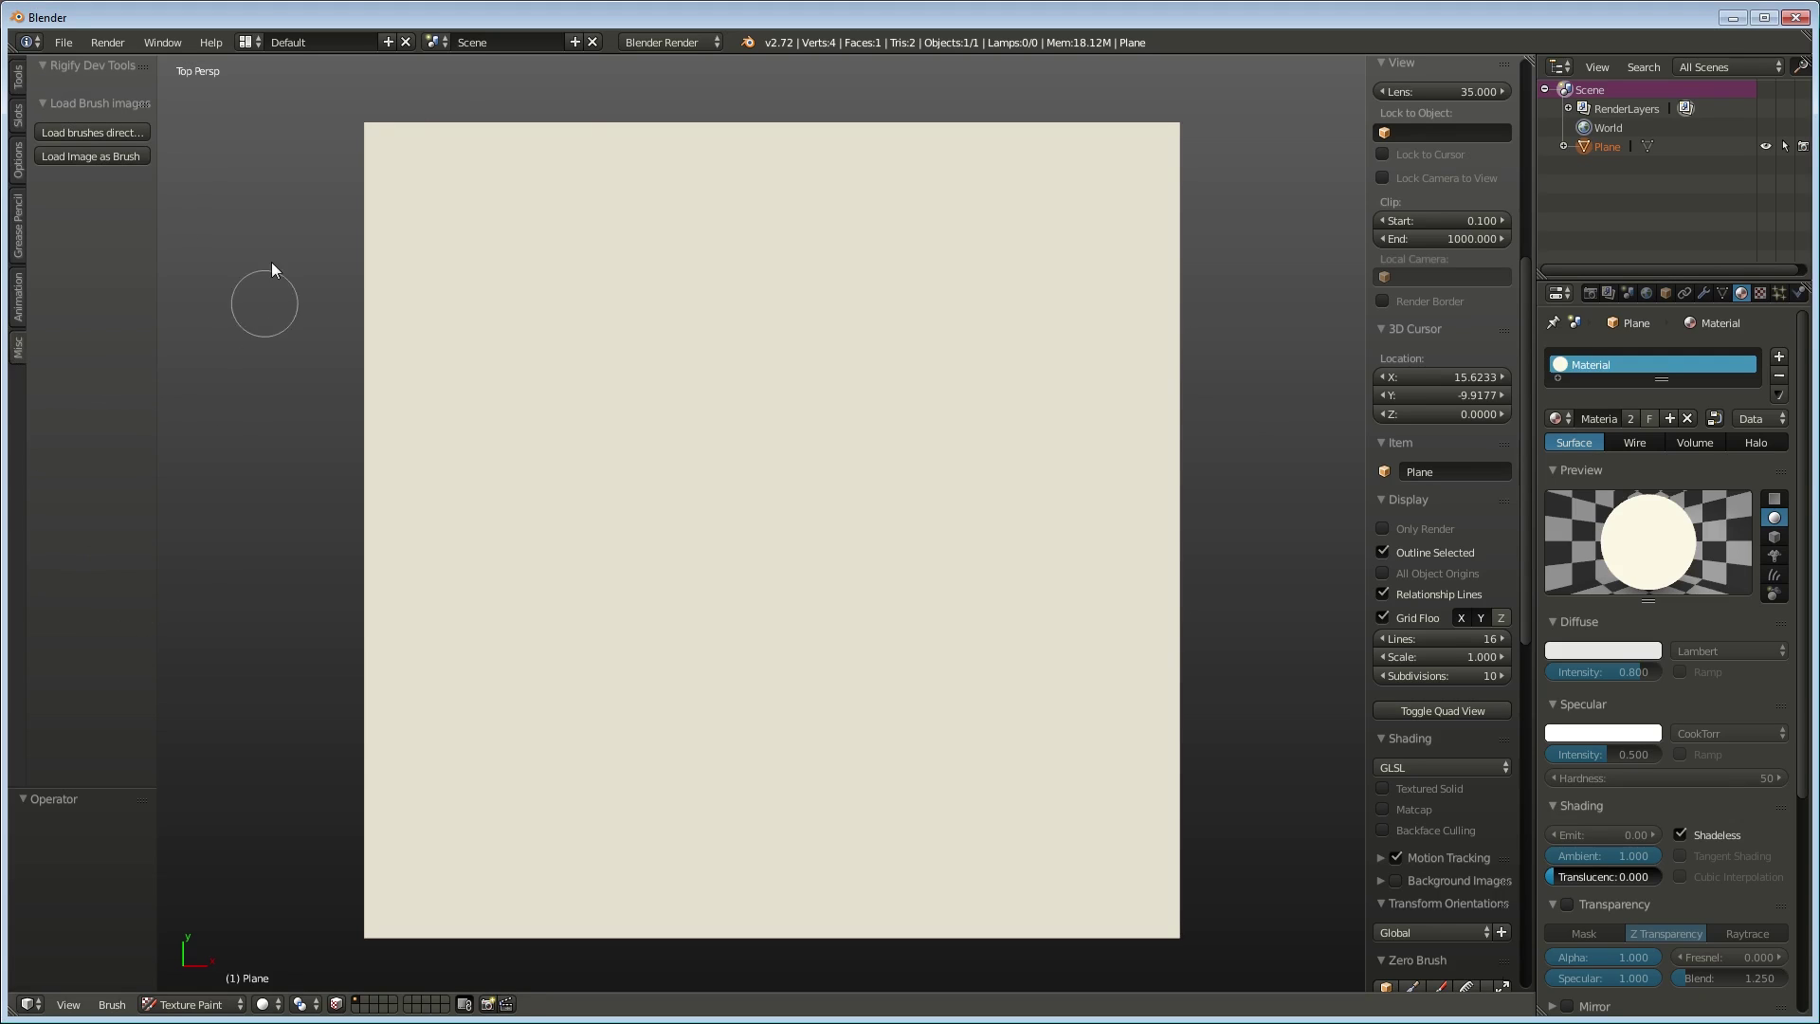
Browse the brush directory loader to C:\Program Files\Blender Foundation\Blender\Brushes.
{"action": "left_click", "coordinate": [70, 135]}
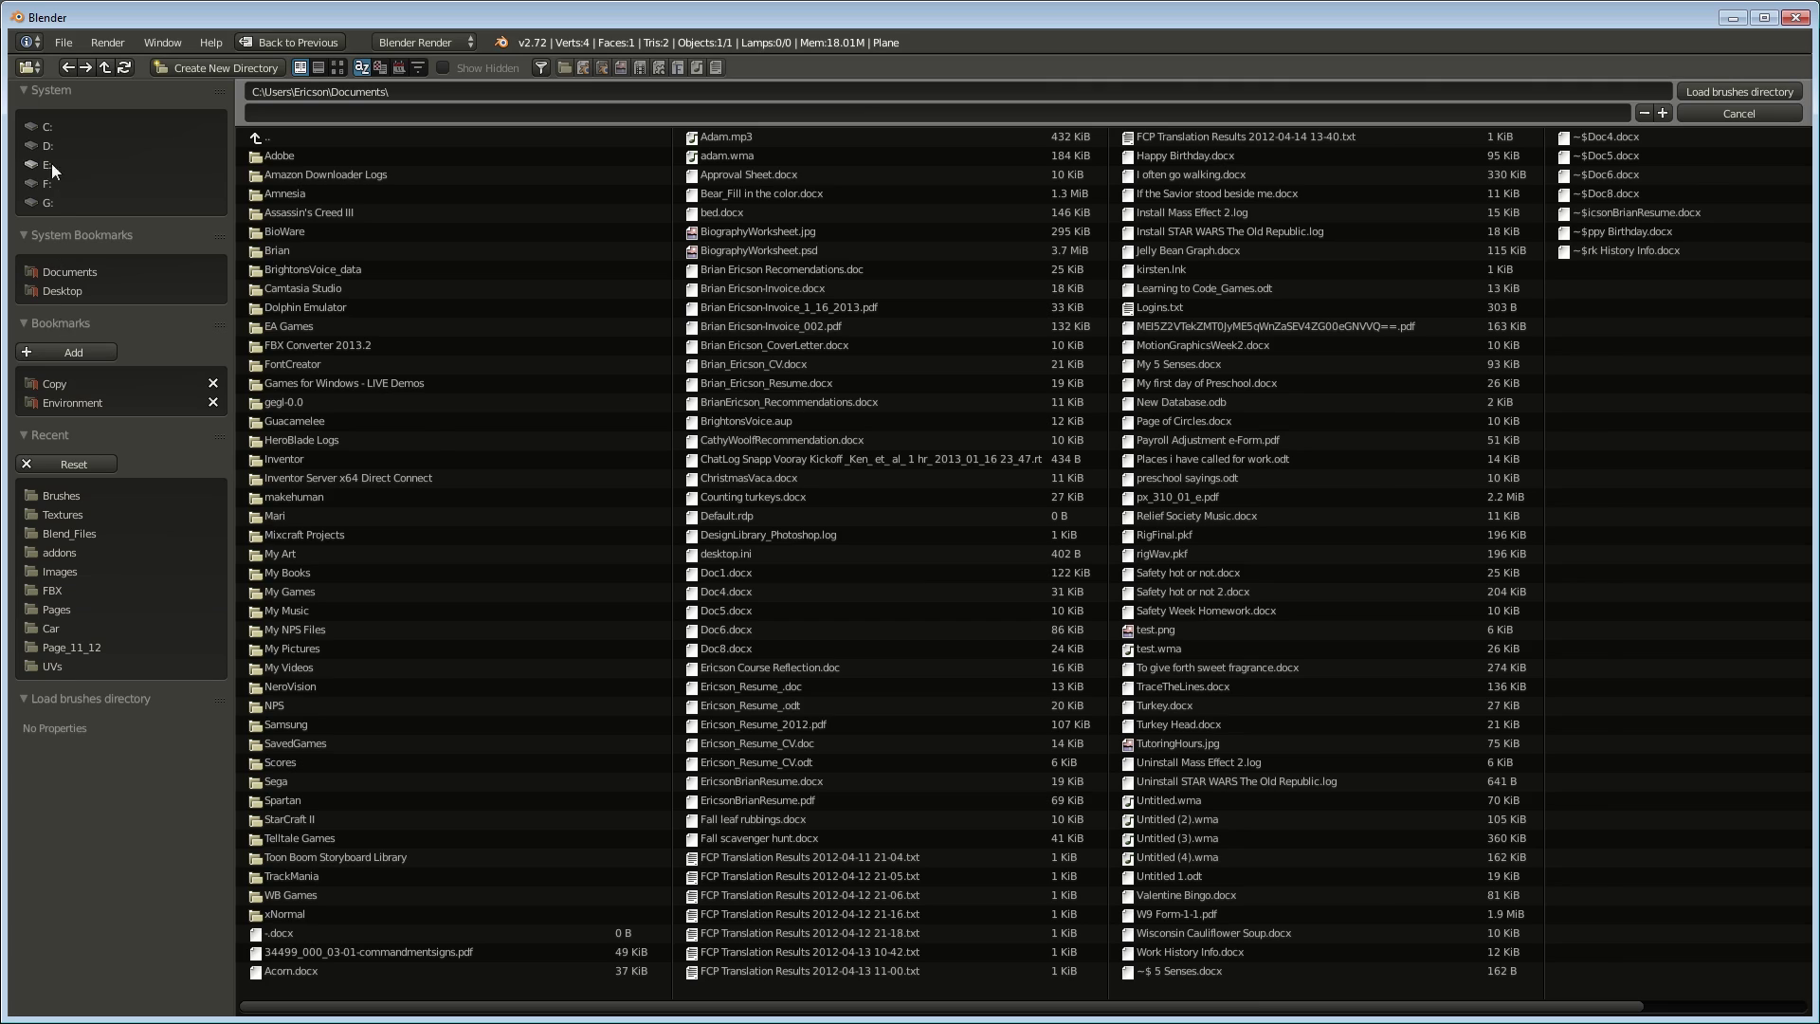
{"action": "left_click", "coordinate": [48, 127]}
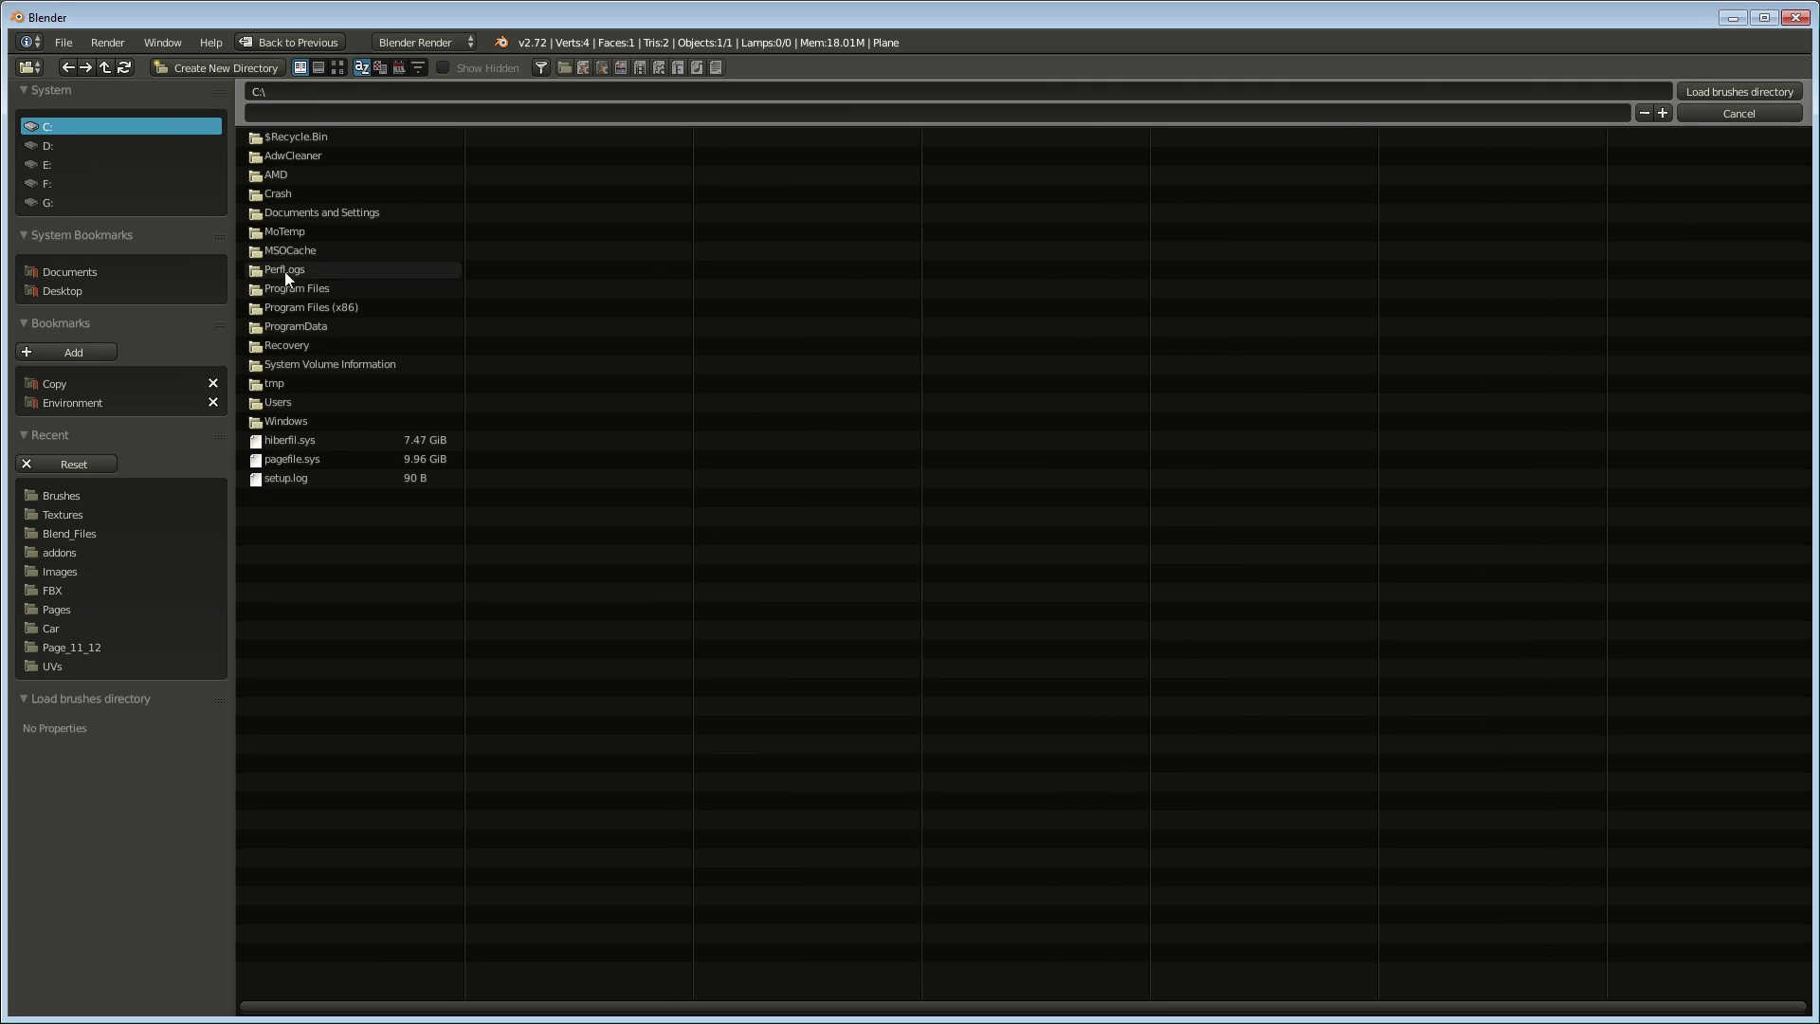
{"action": "left_click", "coordinate": [310, 290]}
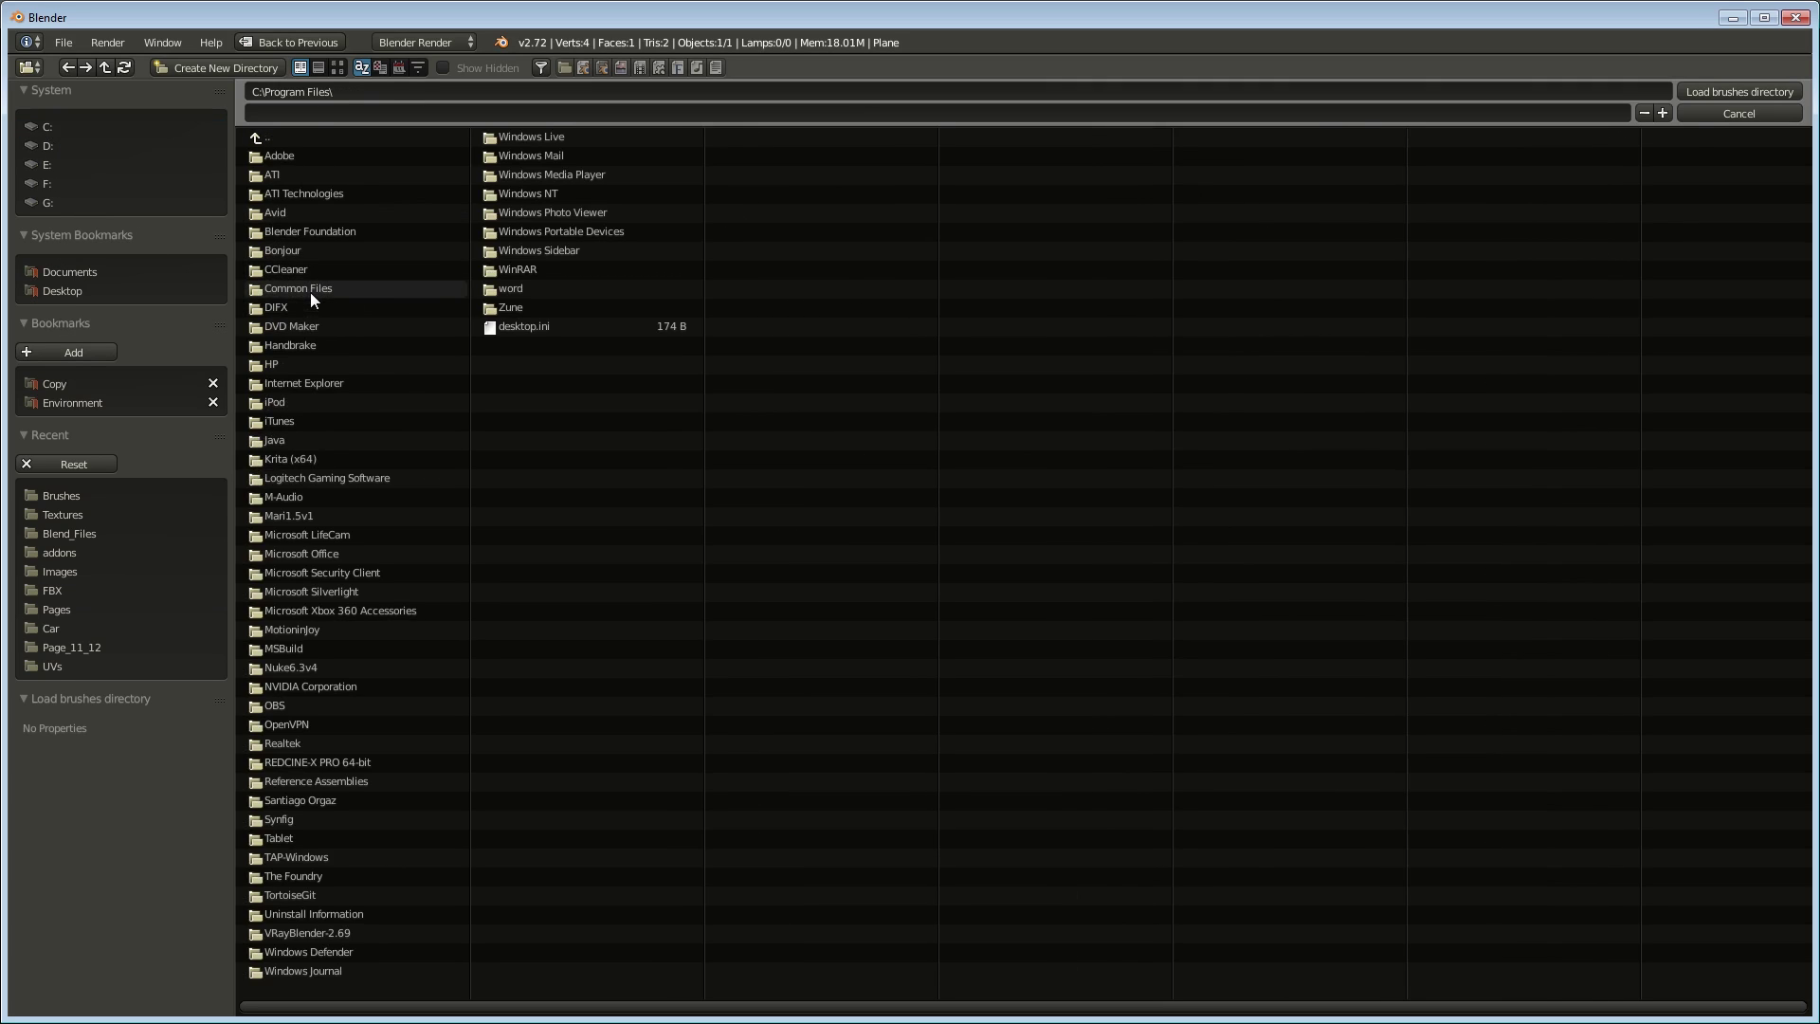
{"action": "left_click", "coordinate": [311, 233]}
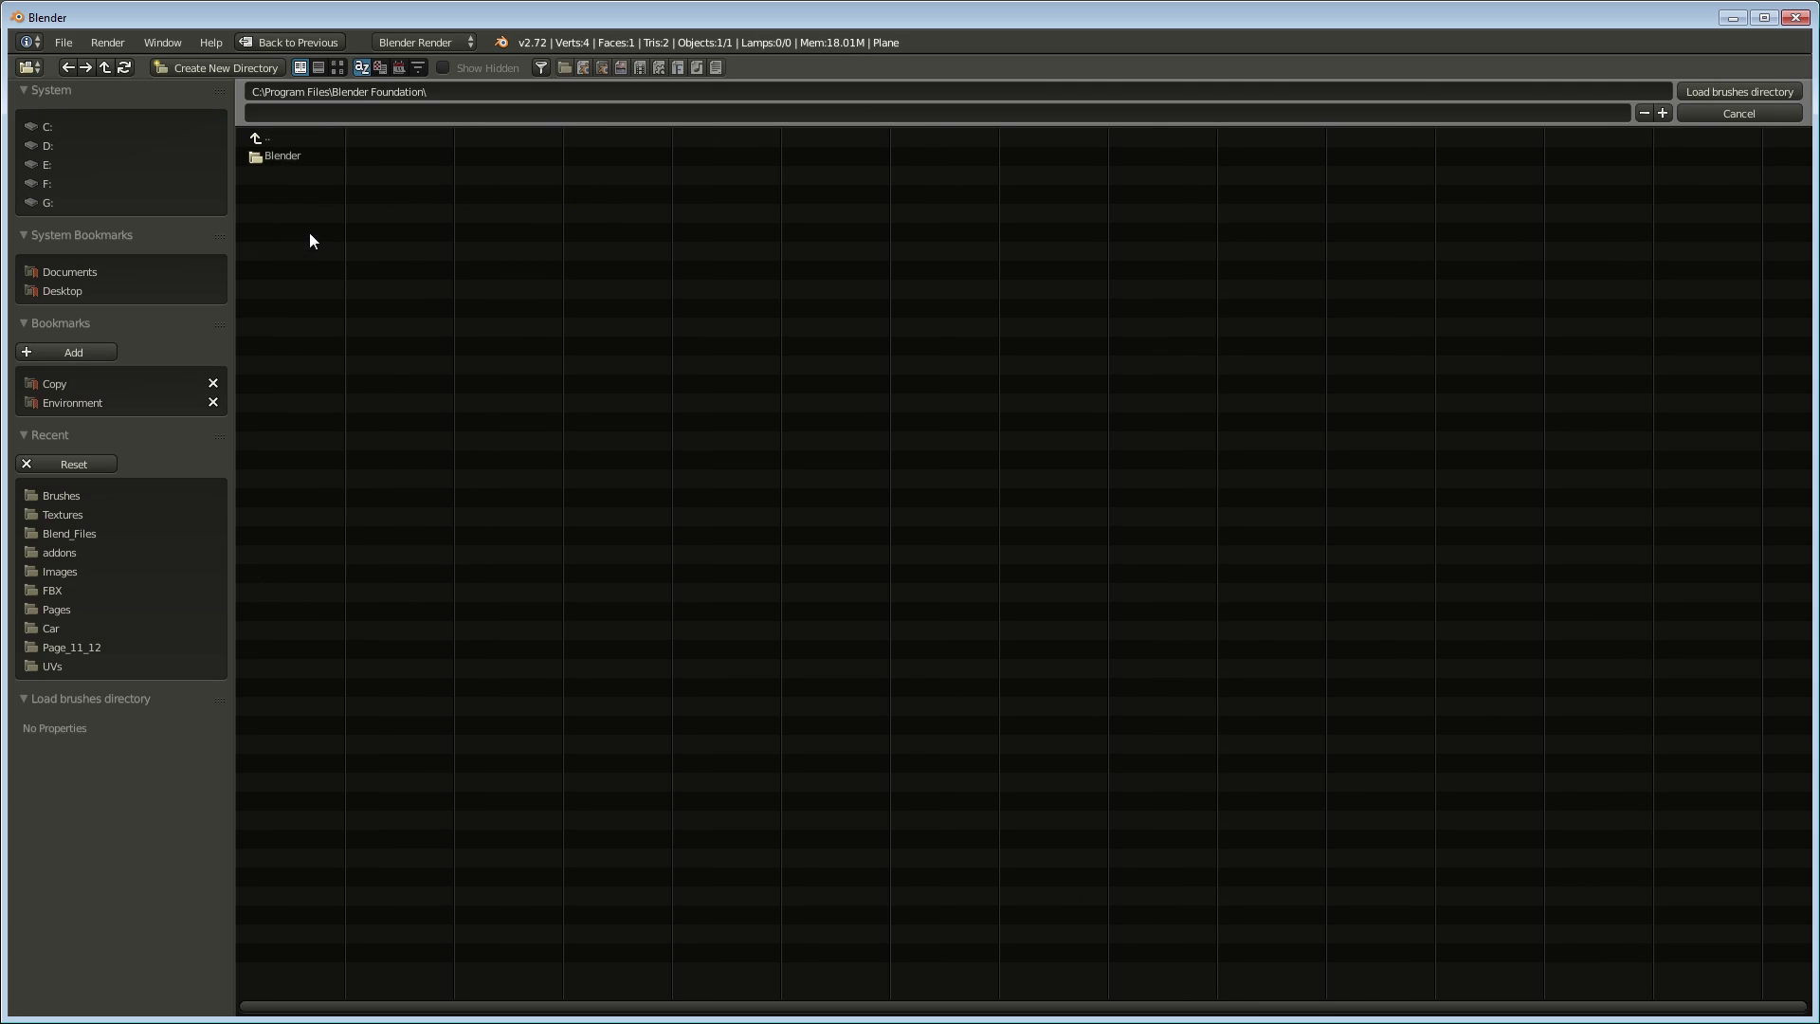
{"action": "left_click", "coordinate": [286, 159]}
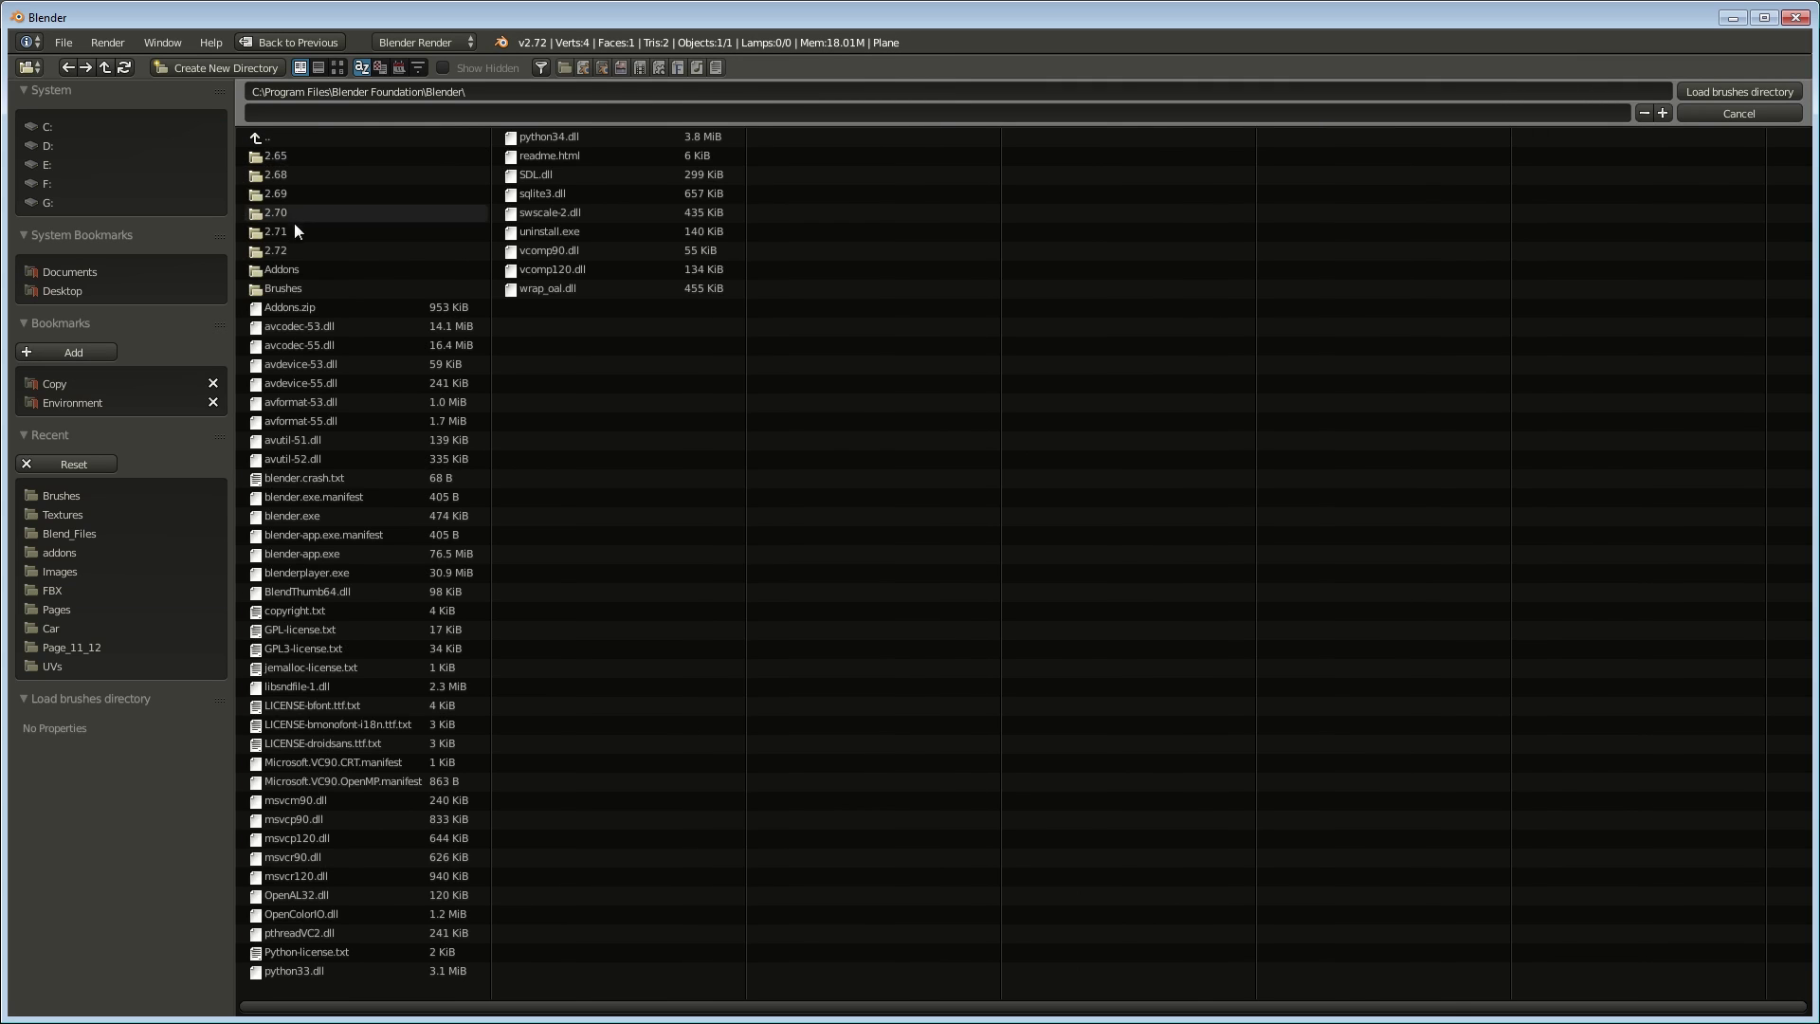
{"action": "left_click", "coordinate": [299, 287]}
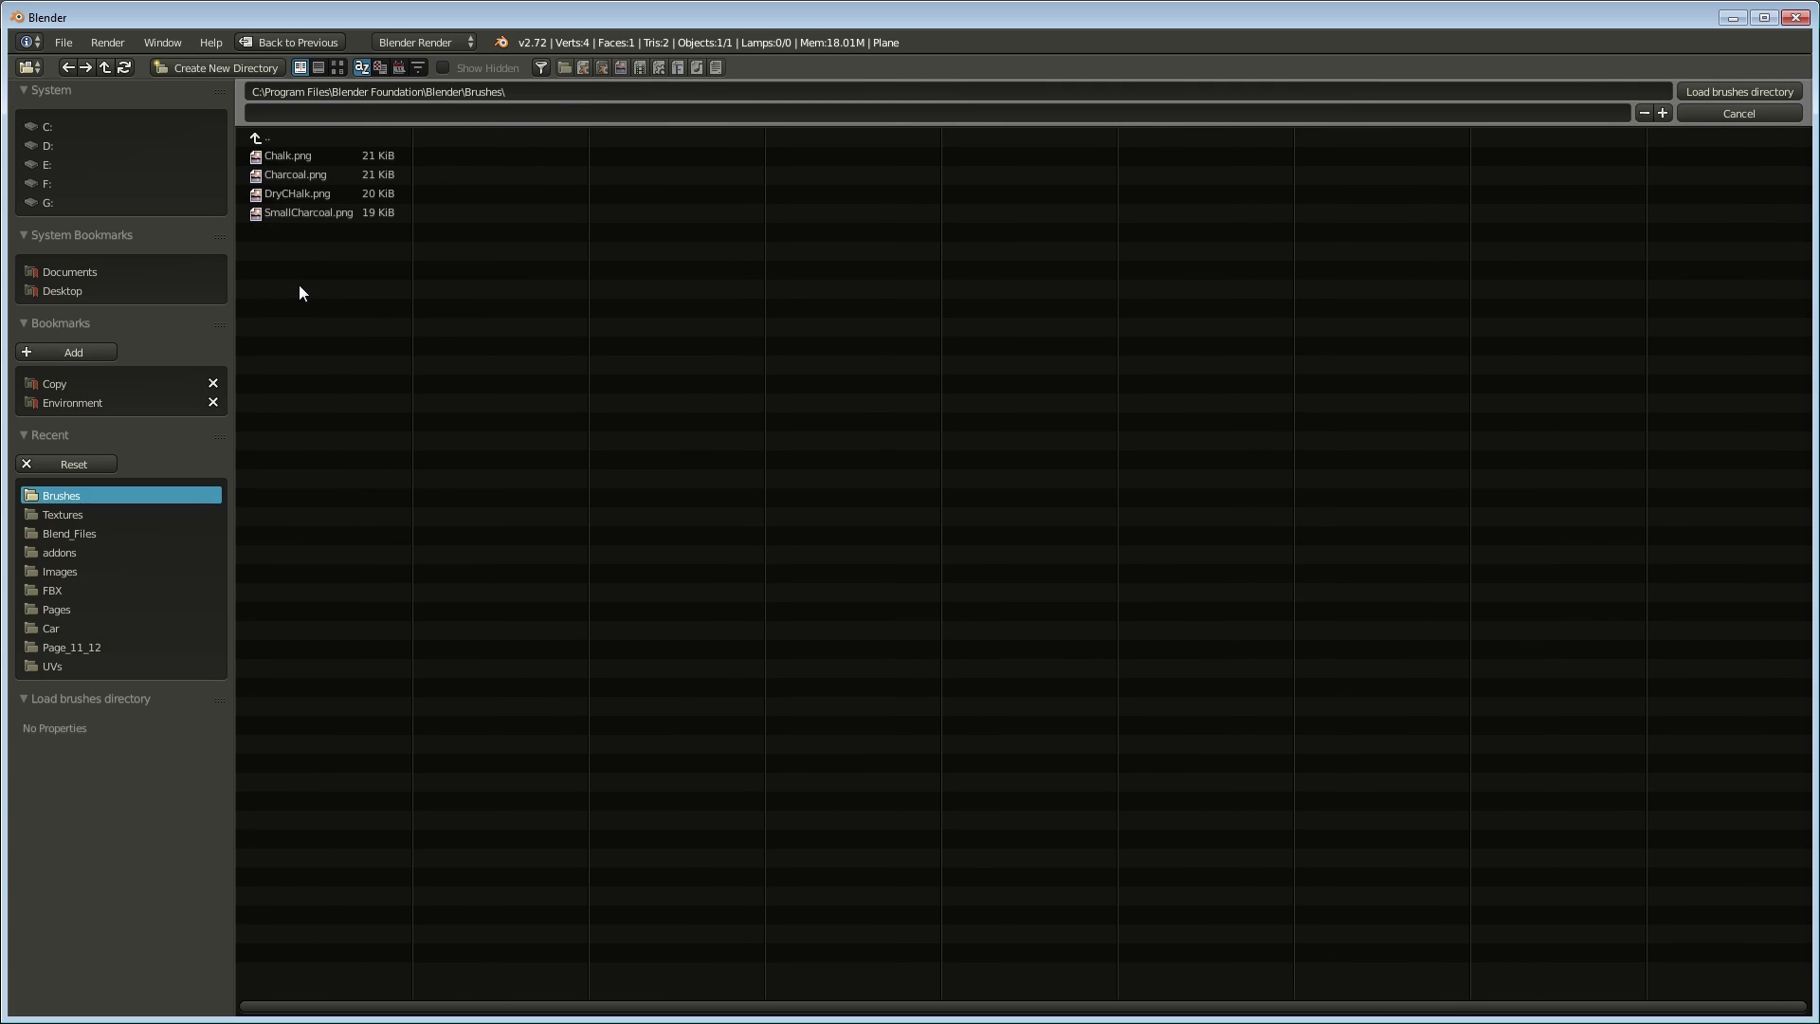
Load all Brushes folder images as brushes and set the brush texture to CHalk.png.
{"action": "left_click", "coordinate": [1735, 92]}
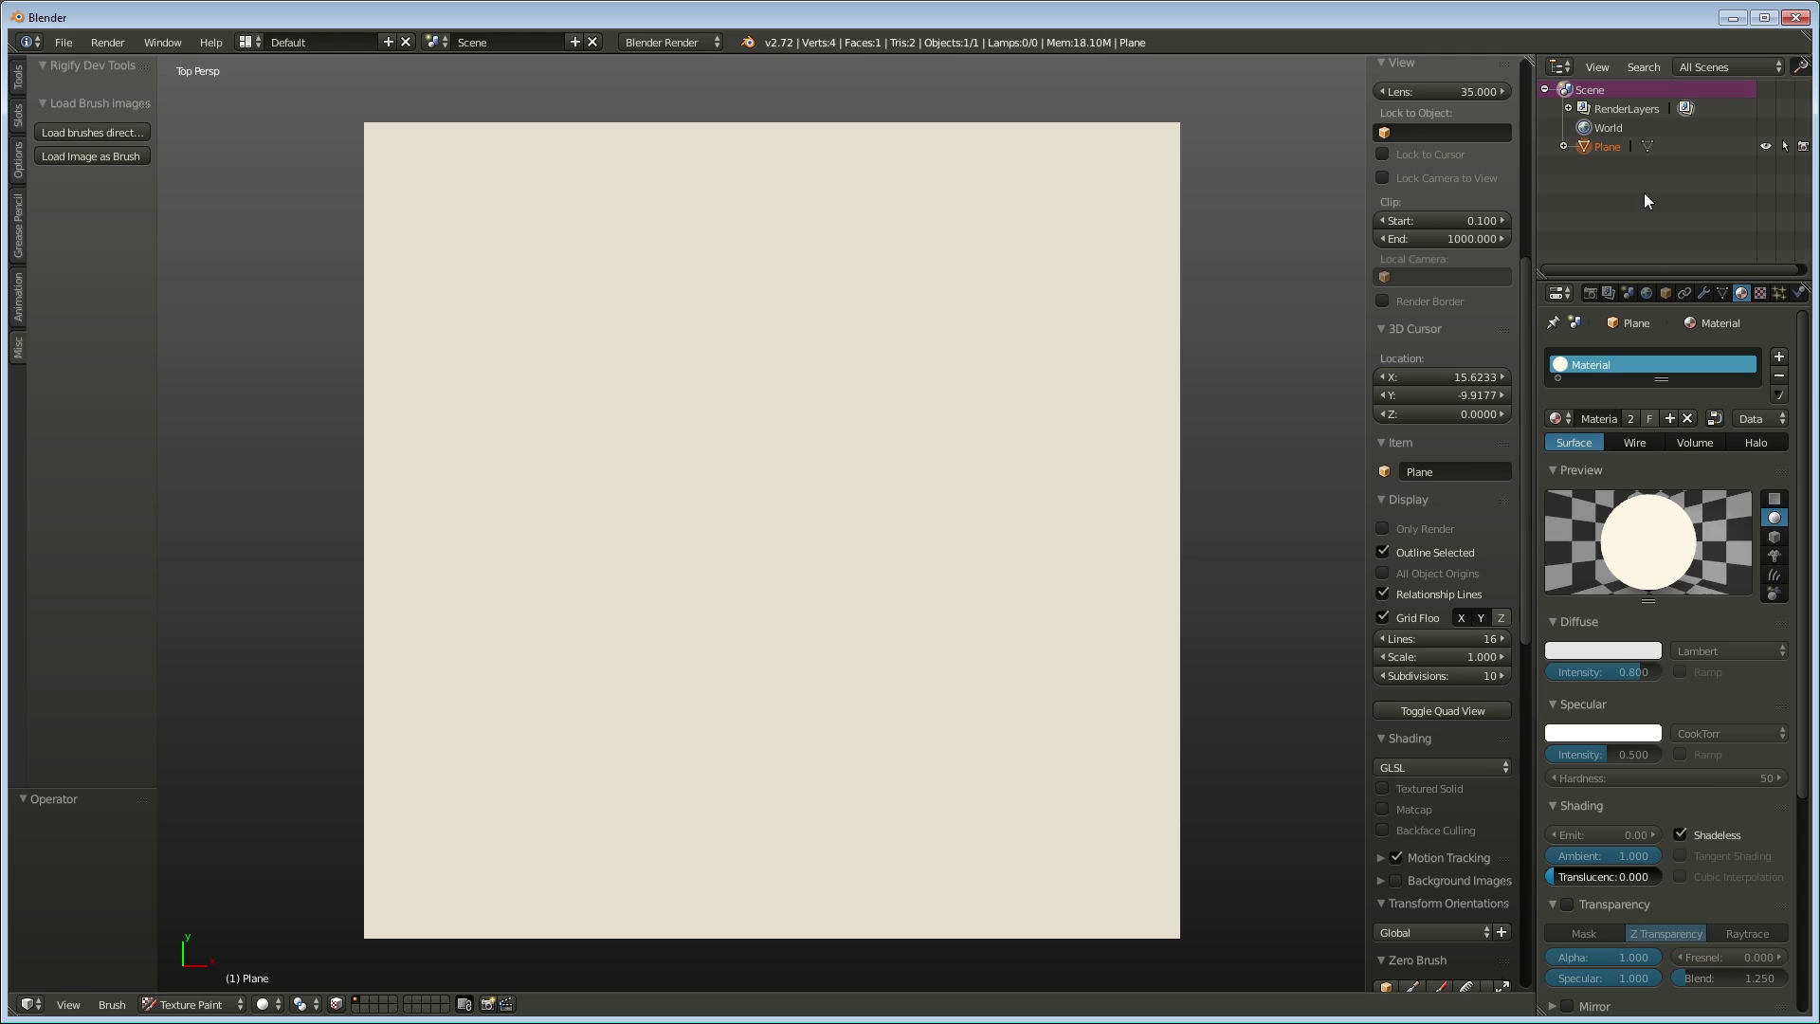
{"action": "left_click", "coordinate": [20, 85]}
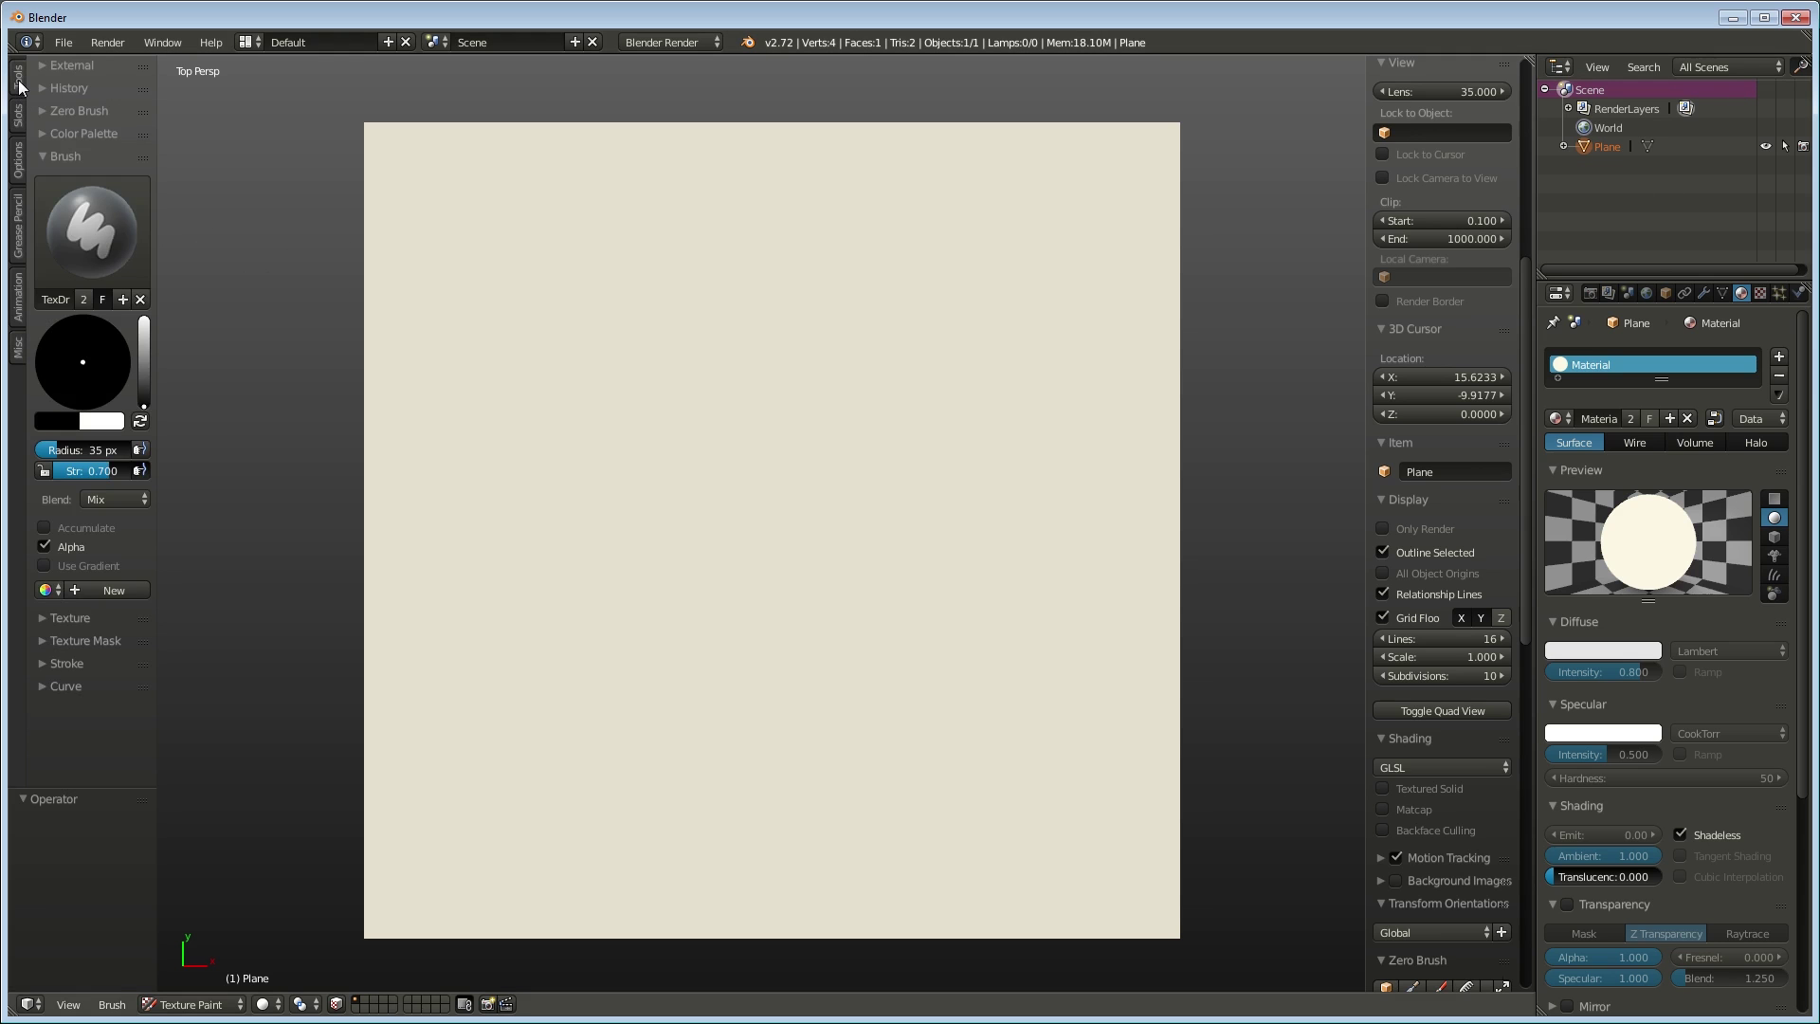
{"action": "left_click", "coordinate": [45, 619]}
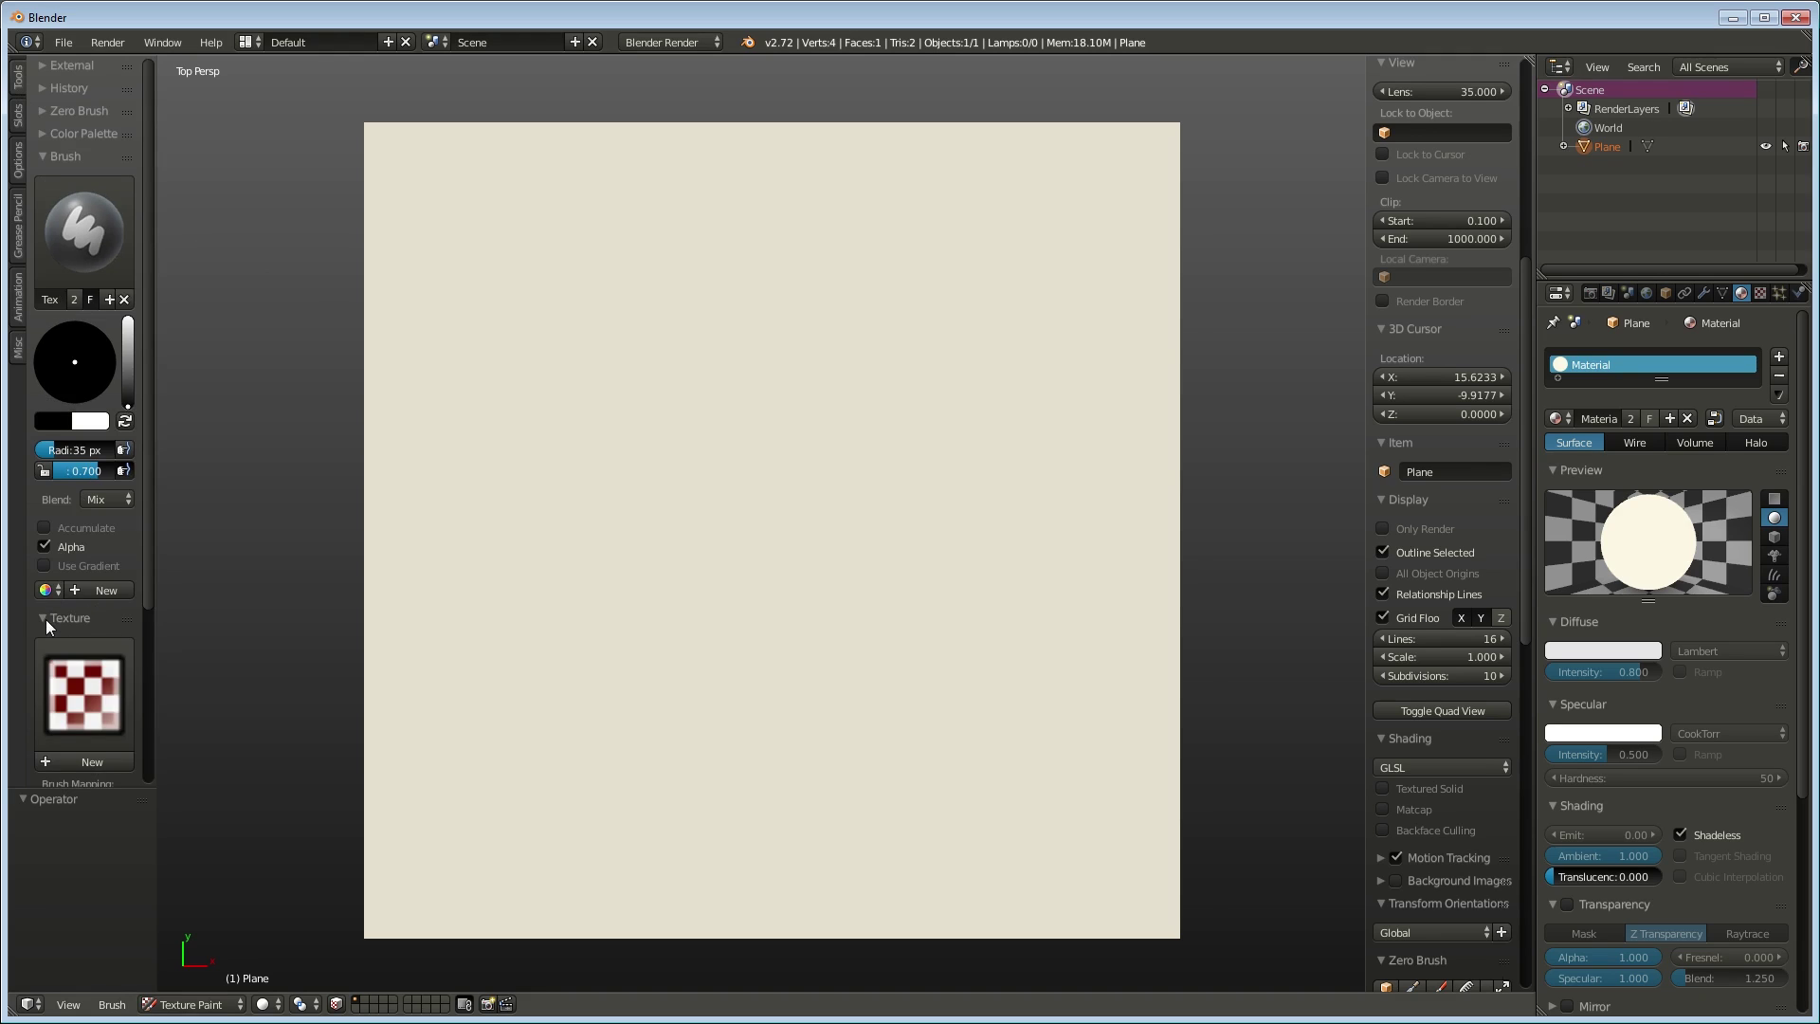
{"action": "scroll", "coordinate": [51, 618], "scroll_direction": "down", "scroll_amount": 4}
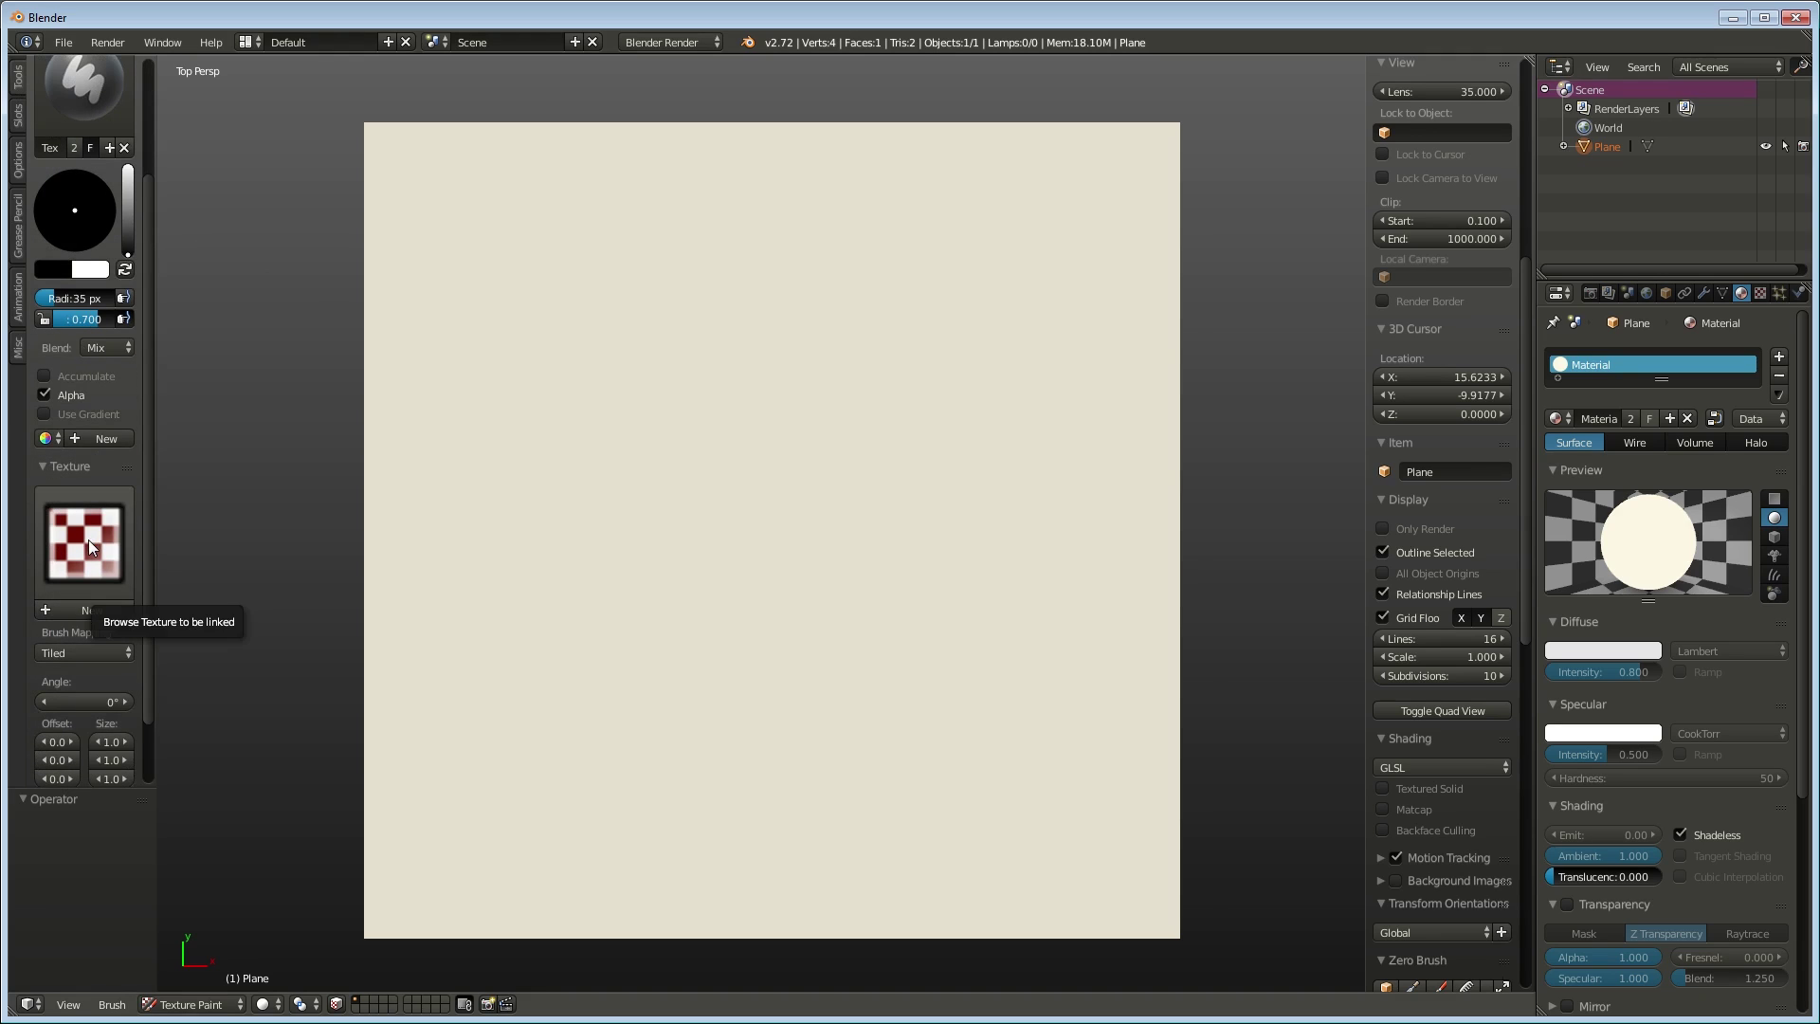
{"action": "left_click", "coordinate": [88, 539]}
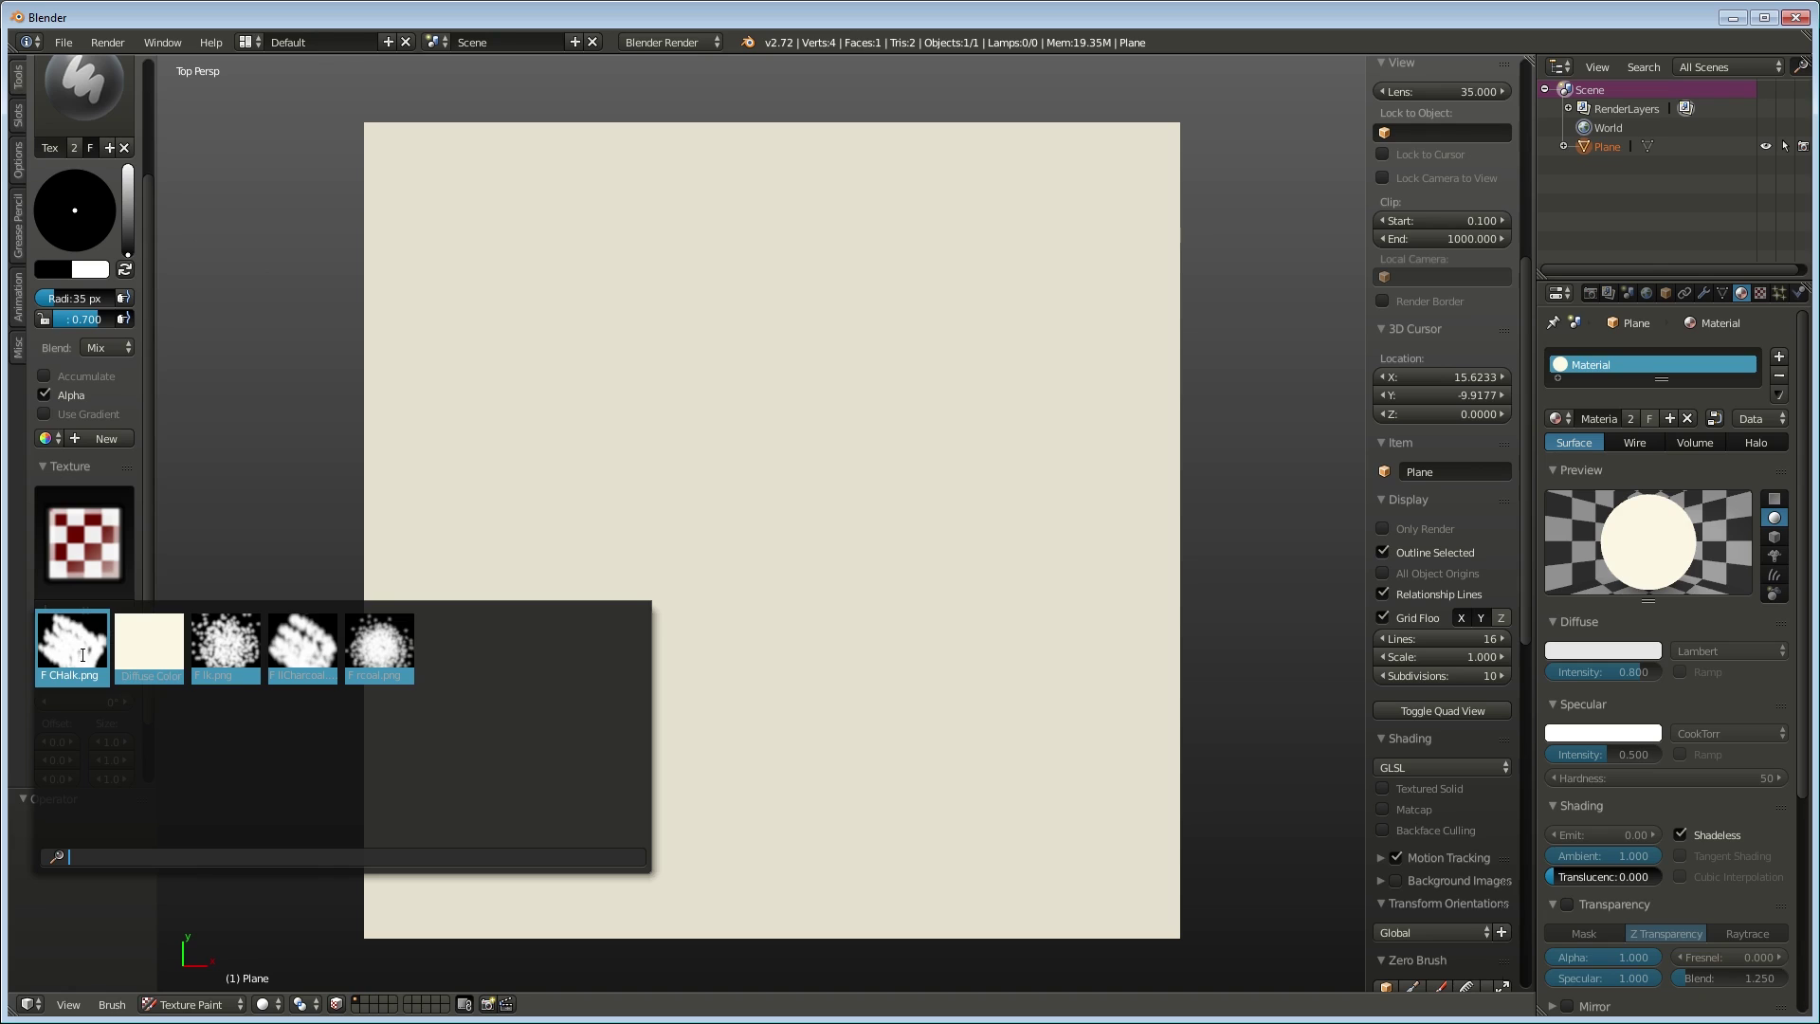
{"action": "left_click", "coordinate": [82, 654]}
Paint test chalk strokes on the plane, then undo them.
{"action": "scroll", "coordinate": [86, 645], "scroll_direction": "down", "scroll_amount": 2}
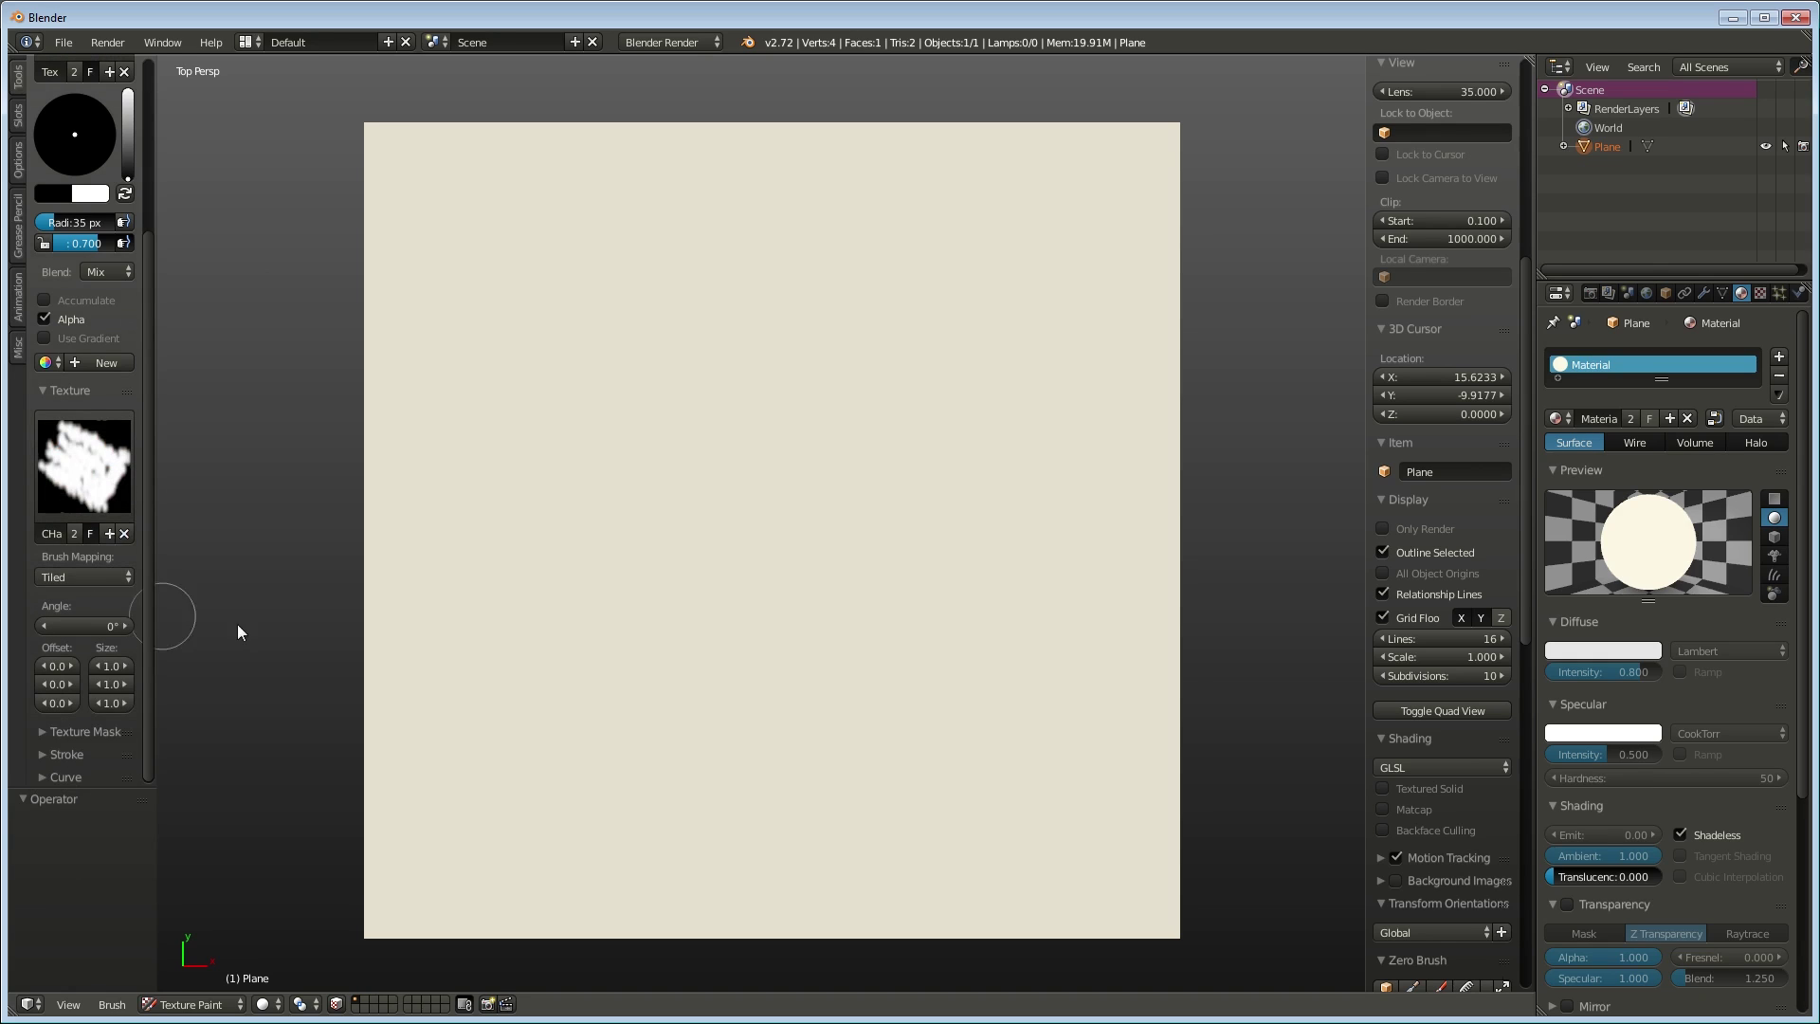
{"action": "mouse_move", "coordinate": [609, 414]}
{"action": "left_mouse_down"}
{"action": "mouse_move", "coordinate": [692, 355]}
{"action": "mouse_move", "coordinate": [640, 478]}
{"action": "mouse_move", "coordinate": [873, 389]}
{"action": "mouse_move", "coordinate": [699, 418]}
{"action": "mouse_move", "coordinate": [804, 510]}
{"action": "mouse_move", "coordinate": [694, 503]}
{"action": "mouse_move", "coordinate": [799, 546]}
{"action": "mouse_move", "coordinate": [1100, 548]}
{"action": "mouse_move", "coordinate": [709, 521]}
{"action": "mouse_move", "coordinate": [981, 611]}
{"action": "mouse_move", "coordinate": [820, 583]}
{"action": "mouse_move", "coordinate": [744, 624]}
{"action": "left_mouse_up"}
{"action": "key", "text": "ctrl+z"}
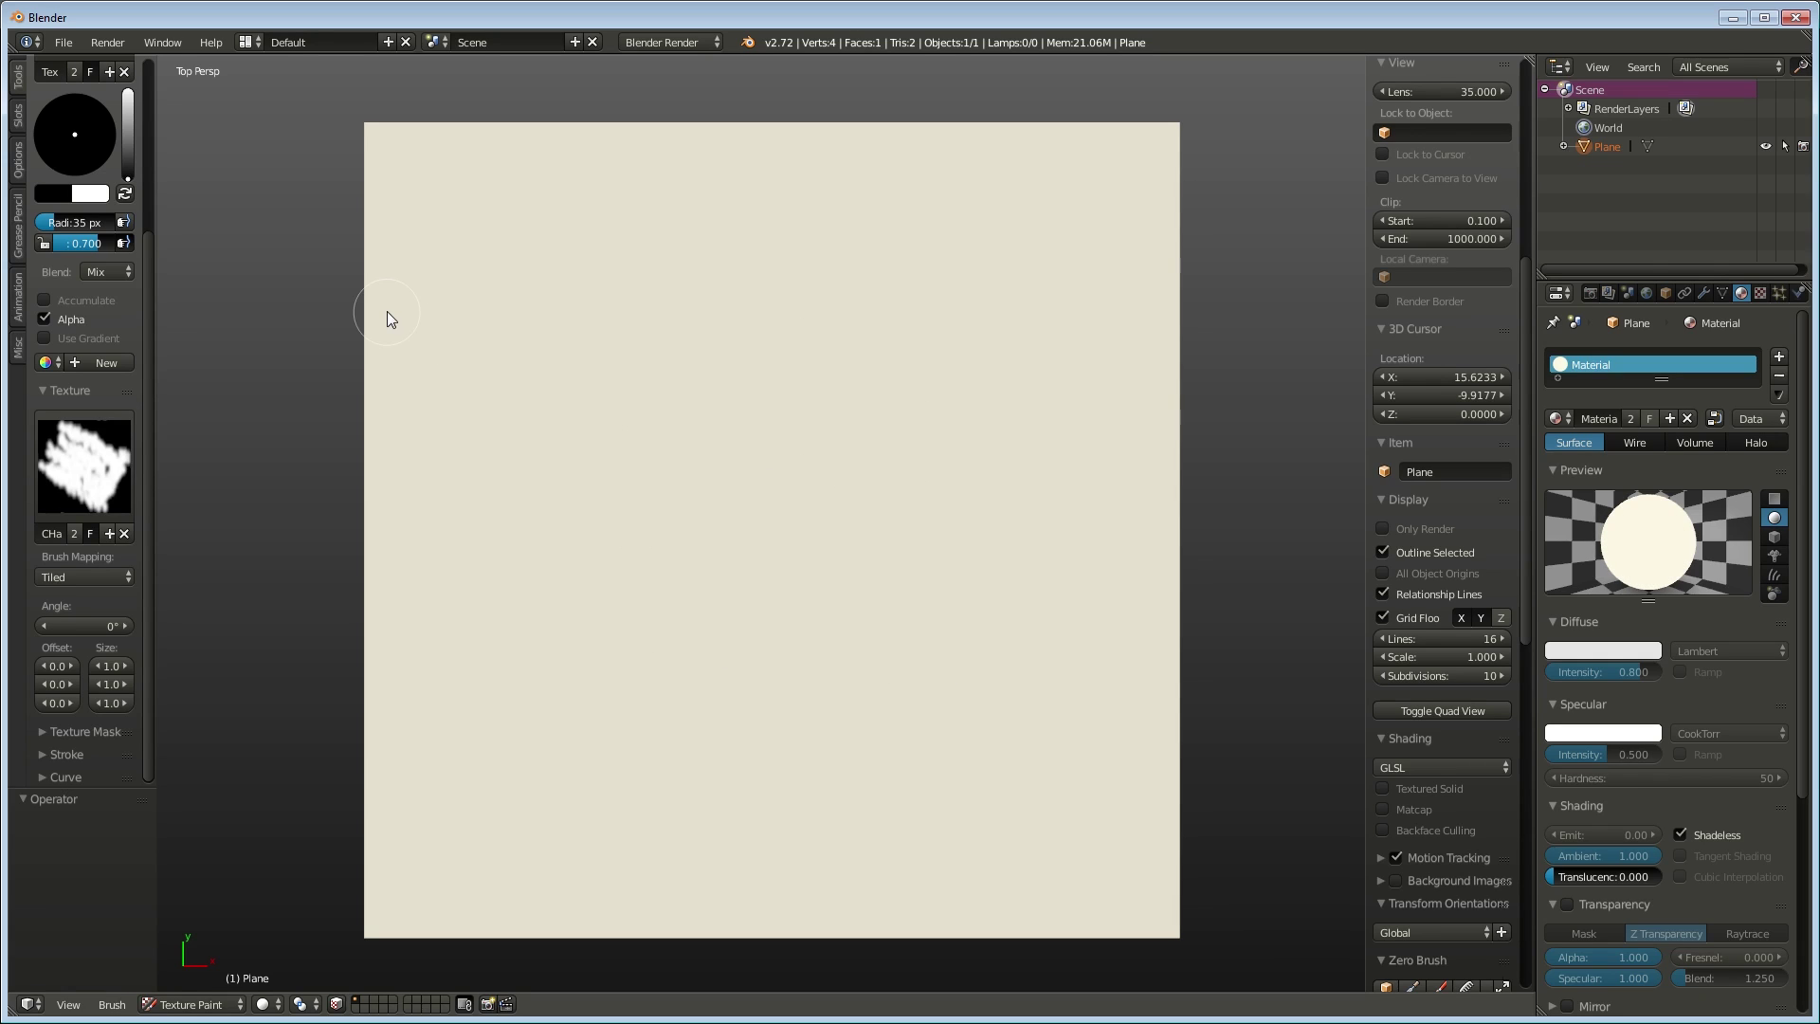
Set brush texture mapping to View Plane and angle source to Rake, undoing a test stroke.
{"action": "left_click", "coordinate": [87, 576]}
{"action": "left_click", "coordinate": [80, 554]}
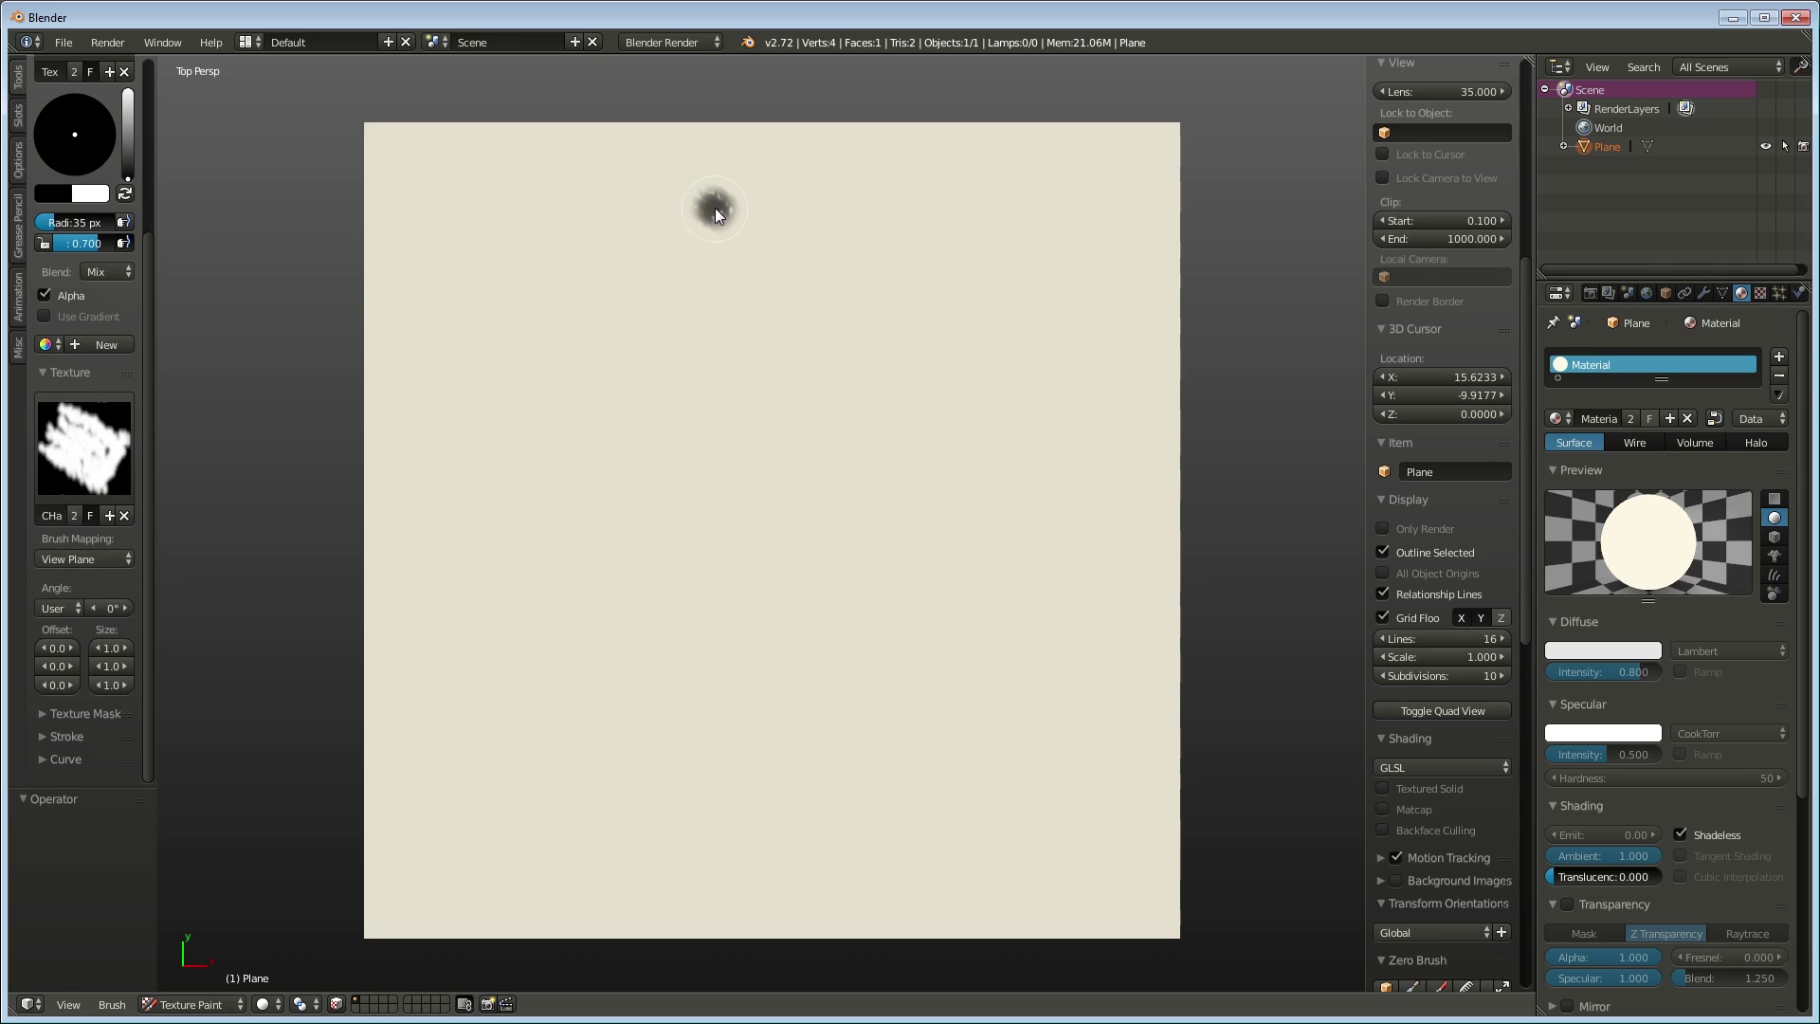
{"action": "mouse_move", "coordinate": [714, 208]}
{"action": "left_mouse_down"}
{"action": "mouse_move", "coordinate": [712, 541]}
{"action": "mouse_move", "coordinate": [781, 620]}
{"action": "mouse_move", "coordinate": [882, 629]}
{"action": "mouse_move", "coordinate": [936, 697]}
{"action": "mouse_move", "coordinate": [938, 744]}
{"action": "mouse_move", "coordinate": [775, 789]}
{"action": "mouse_move", "coordinate": [619, 791]}
{"action": "mouse_move", "coordinate": [542, 844]}
{"action": "left_mouse_up"}
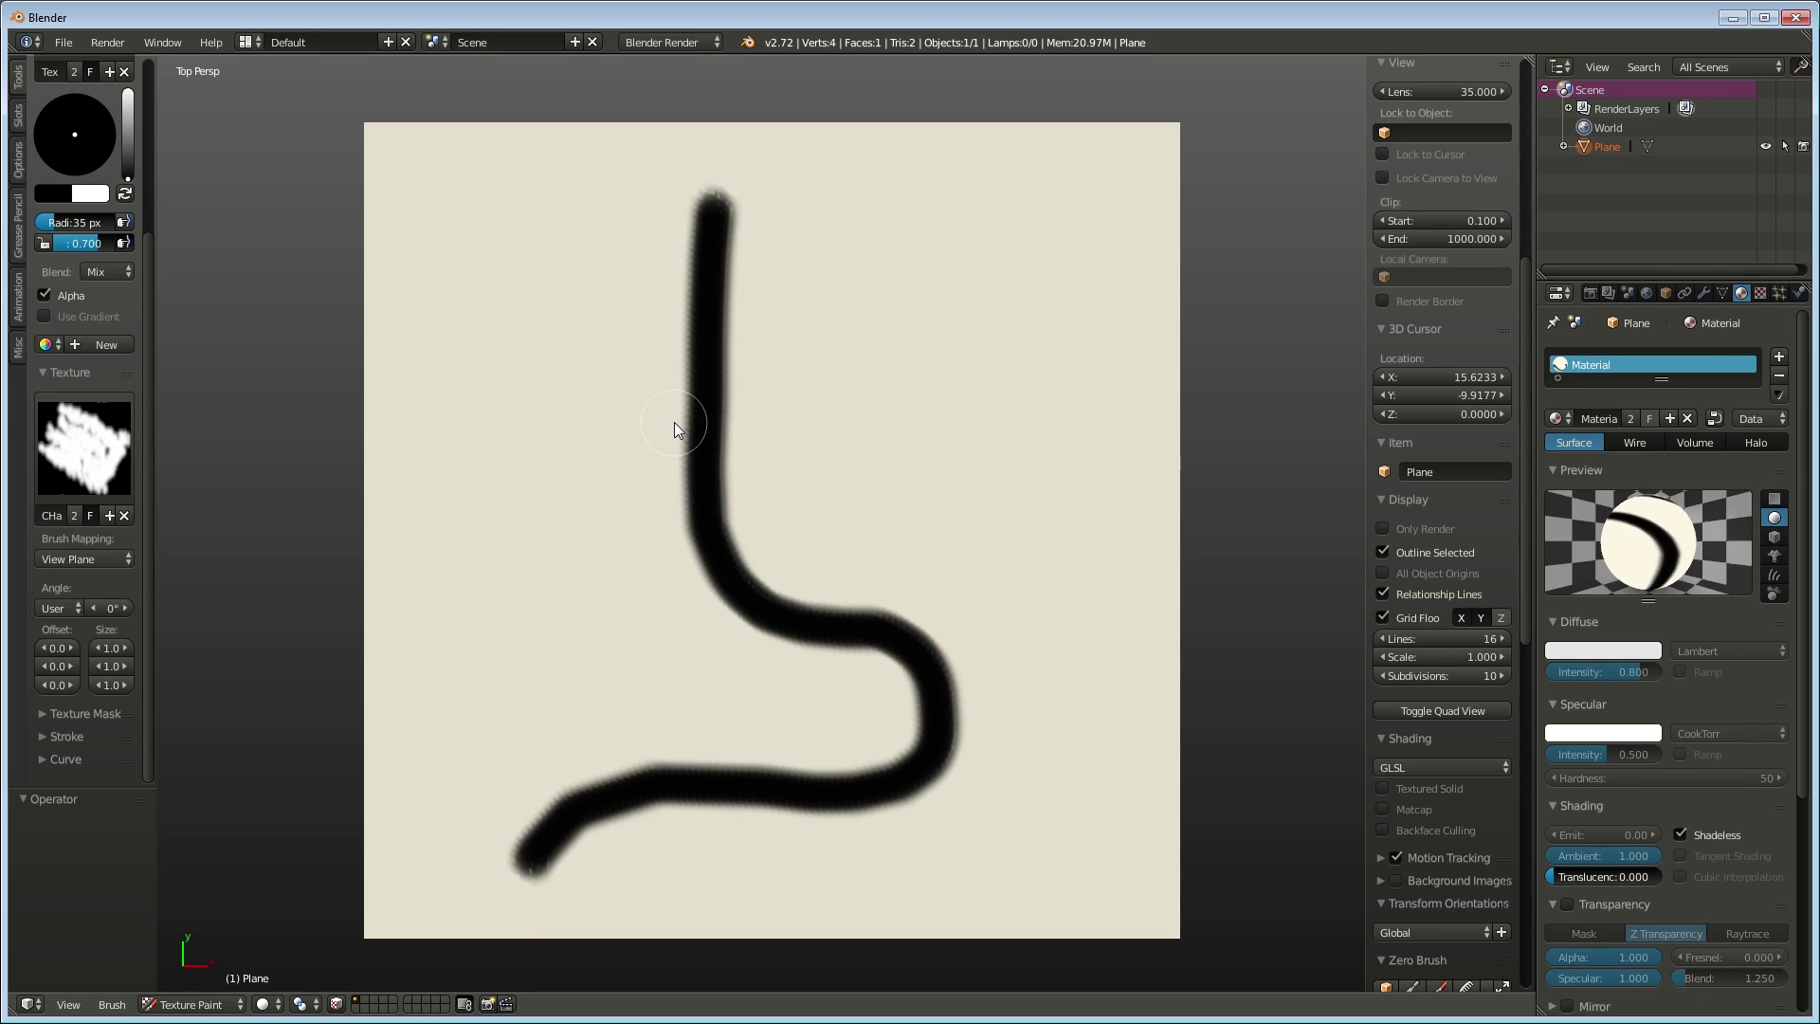
{"action": "key", "text": "ctrl+z"}
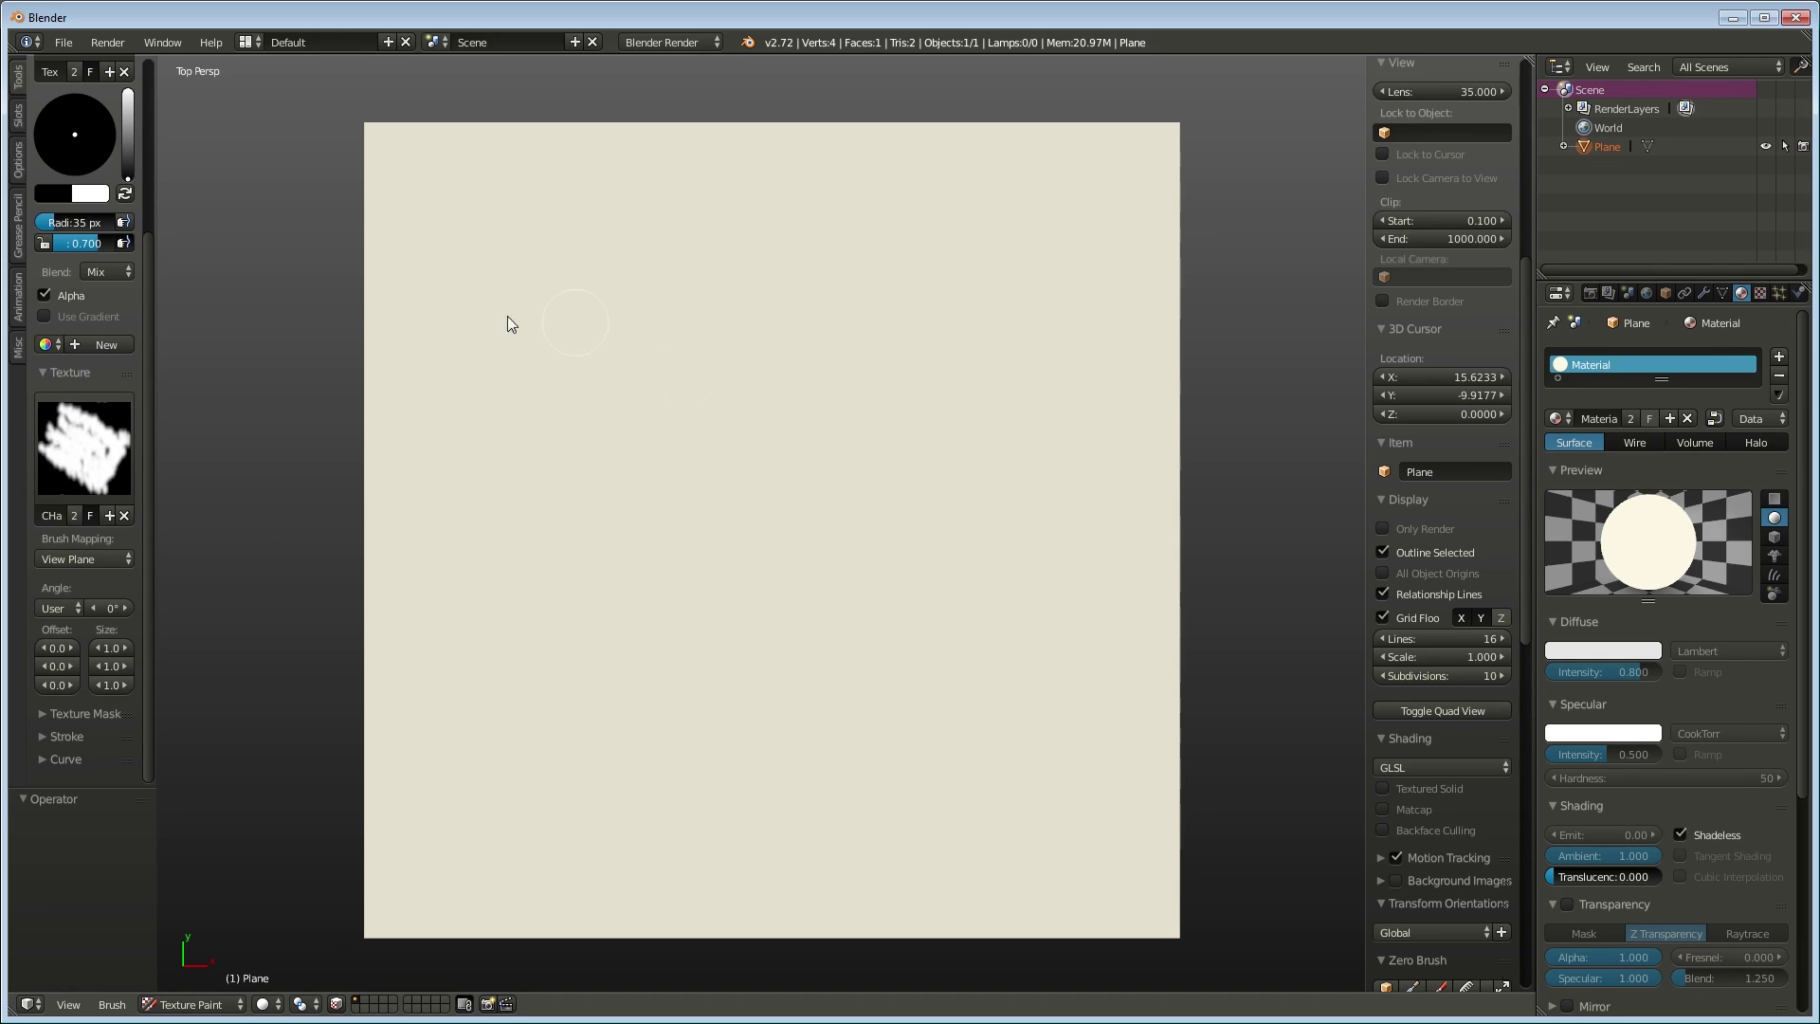
{"action": "left_click", "coordinate": [63, 607]}
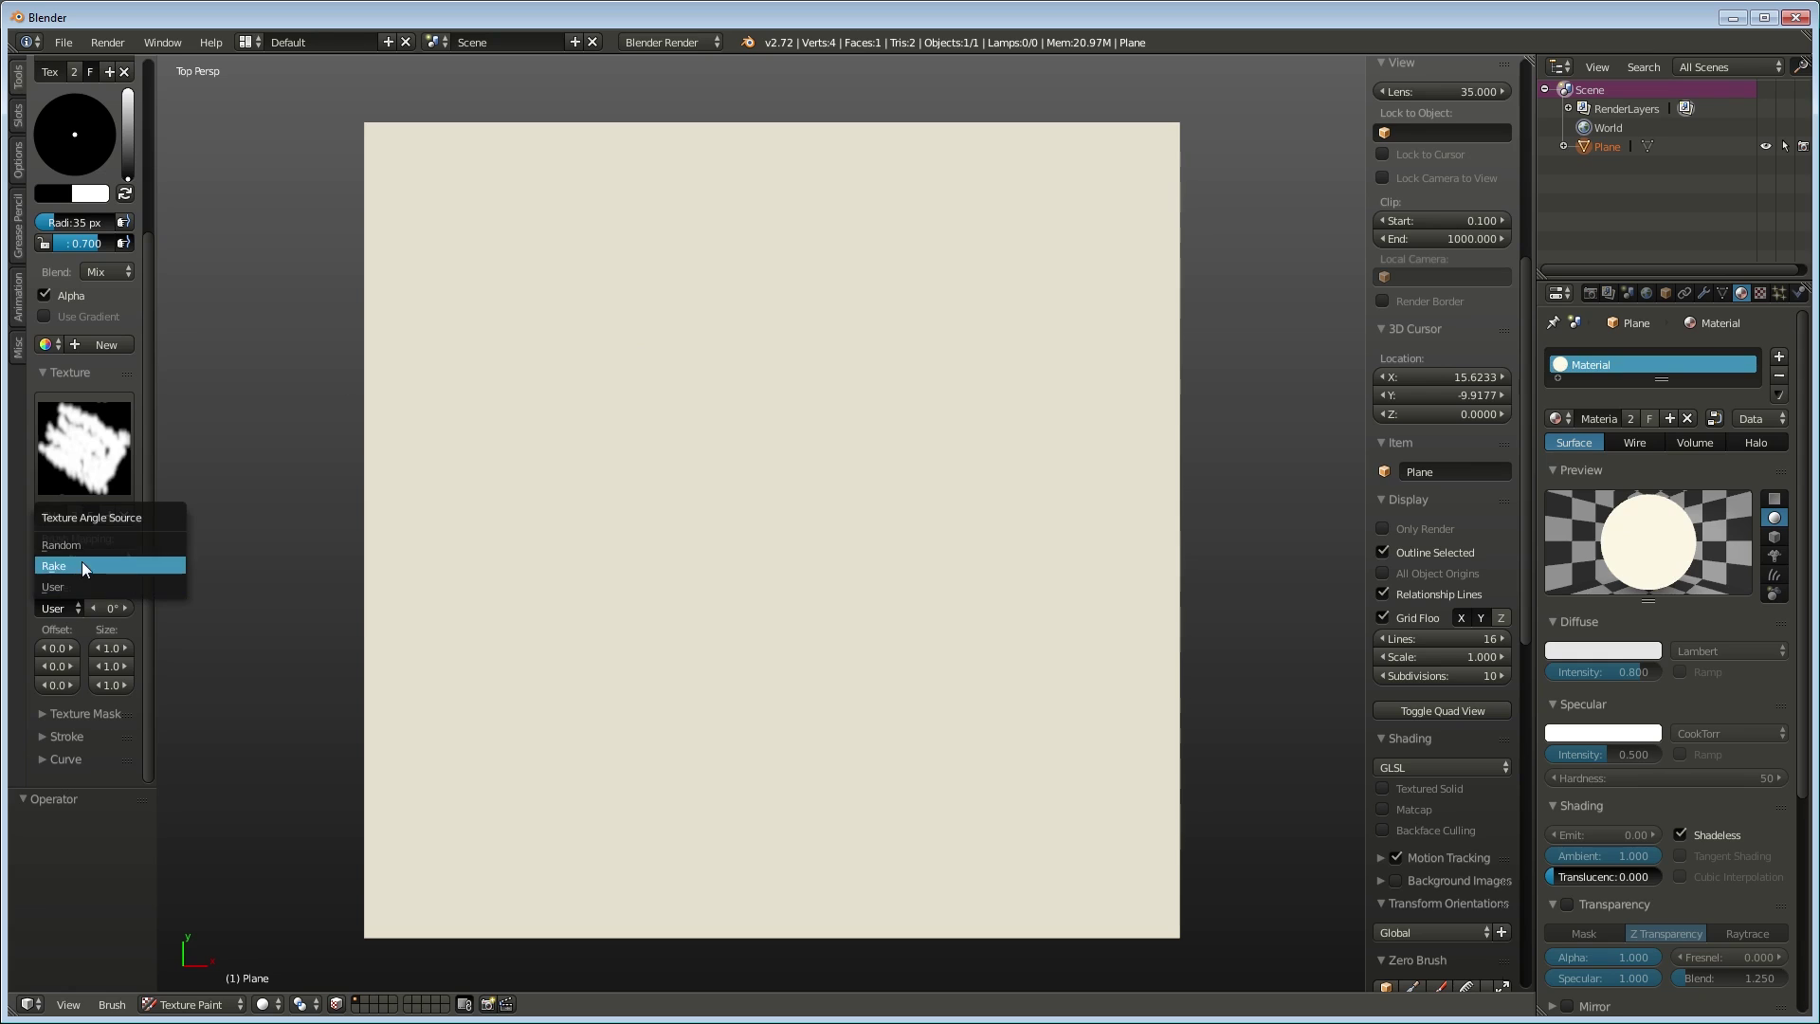
{"action": "left_click", "coordinate": [81, 565]}
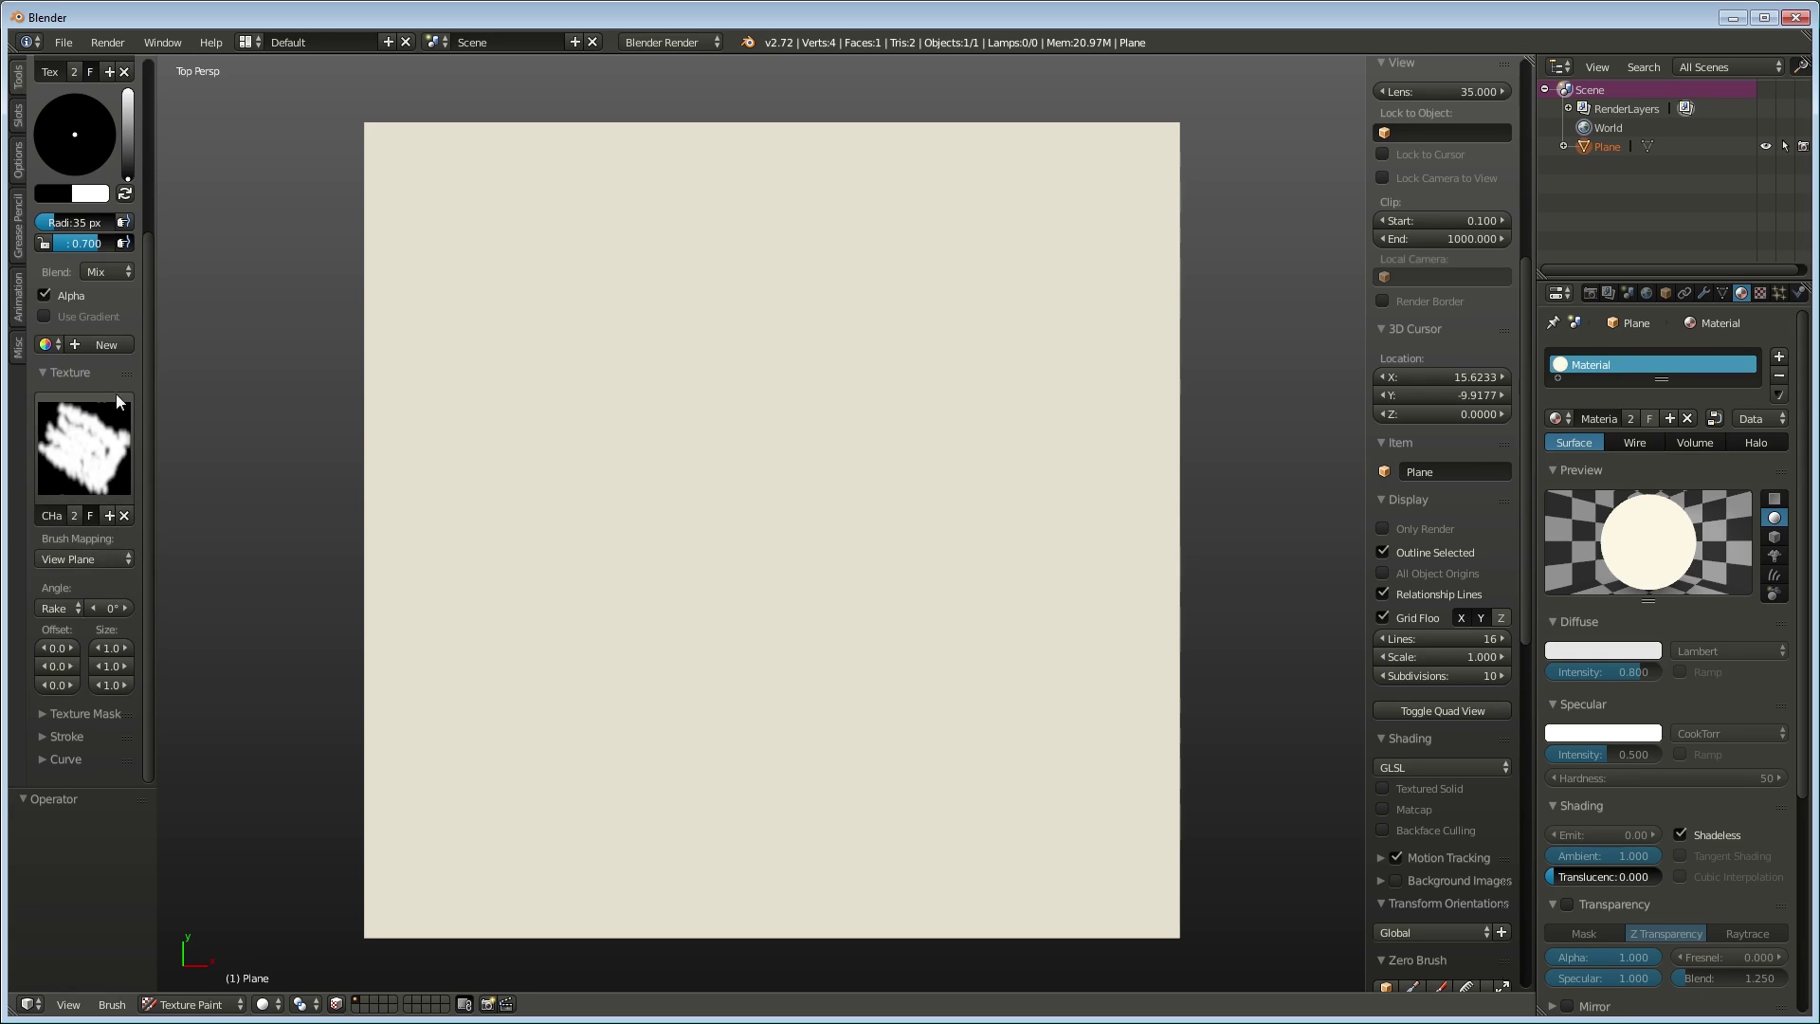
Apply the sphere falloff curve preset and try it with test strokes that are undone.
{"action": "left_click", "coordinate": [42, 736]}
{"action": "scroll", "coordinate": [94, 626], "scroll_direction": "down", "scroll_amount": 5}
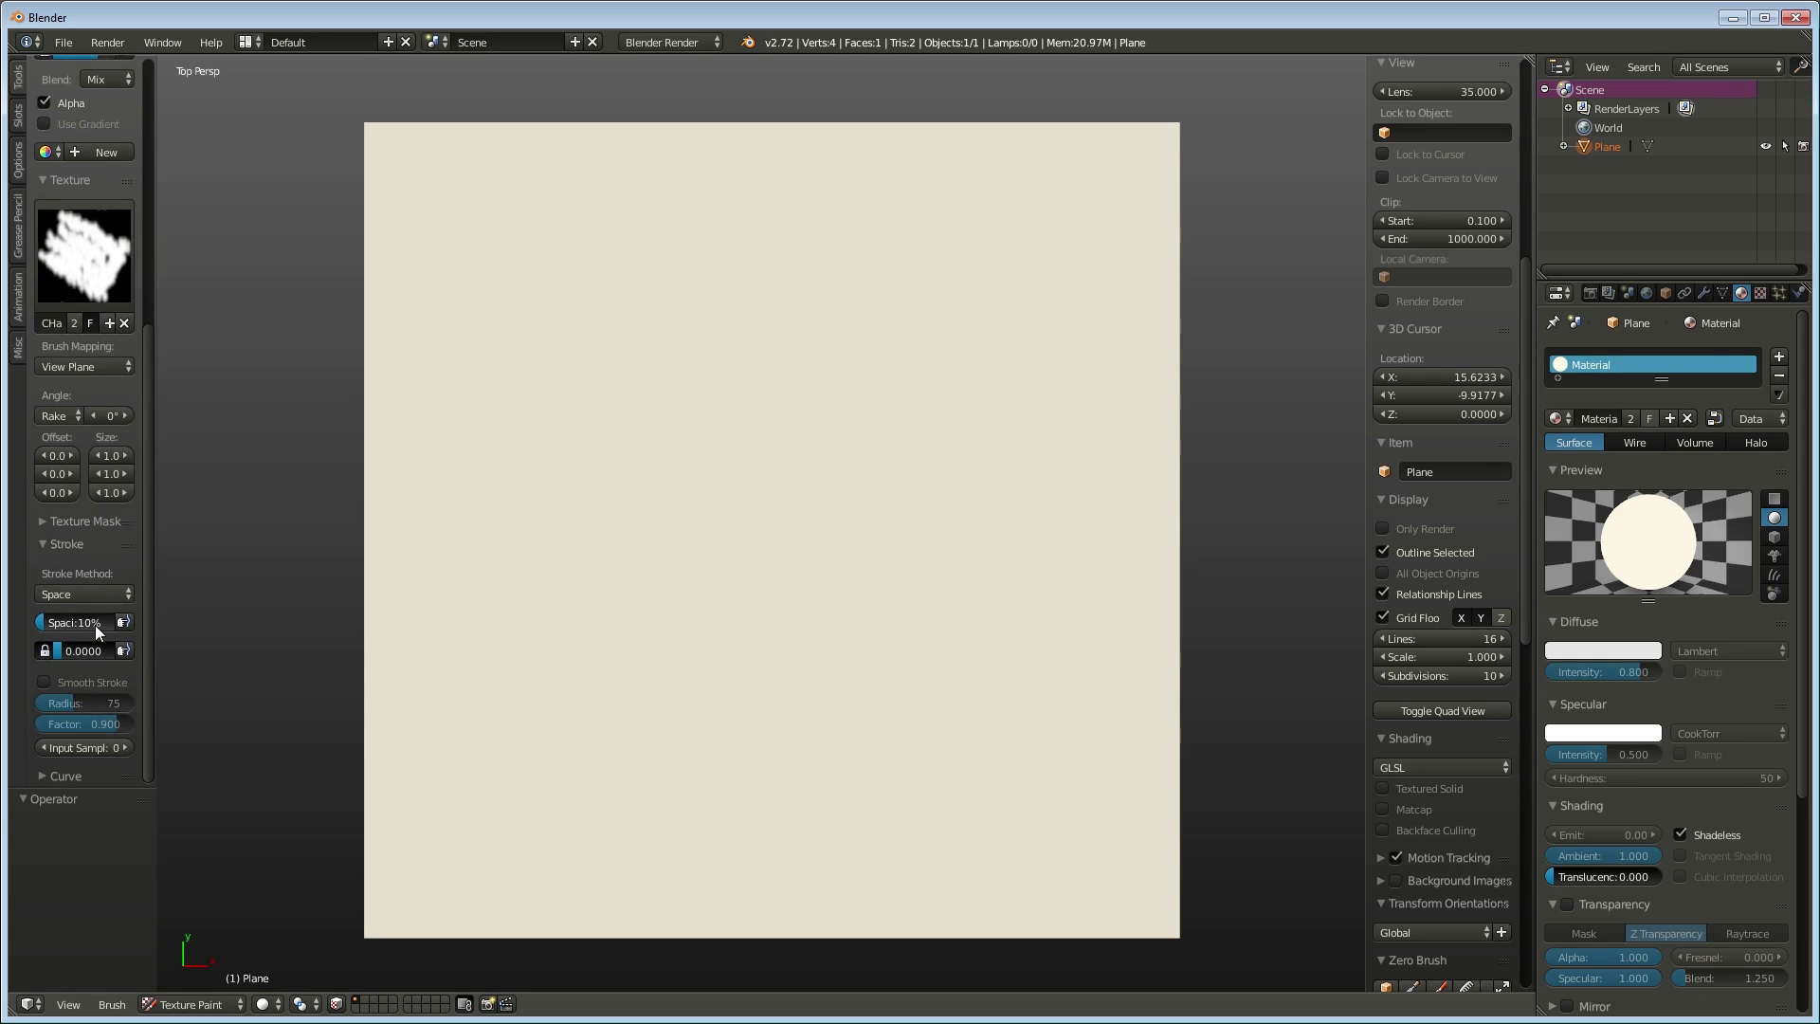
{"action": "left_click", "coordinate": [32, 775]}
{"action": "scroll", "coordinate": [84, 600], "scroll_direction": "down", "scroll_amount": 5}
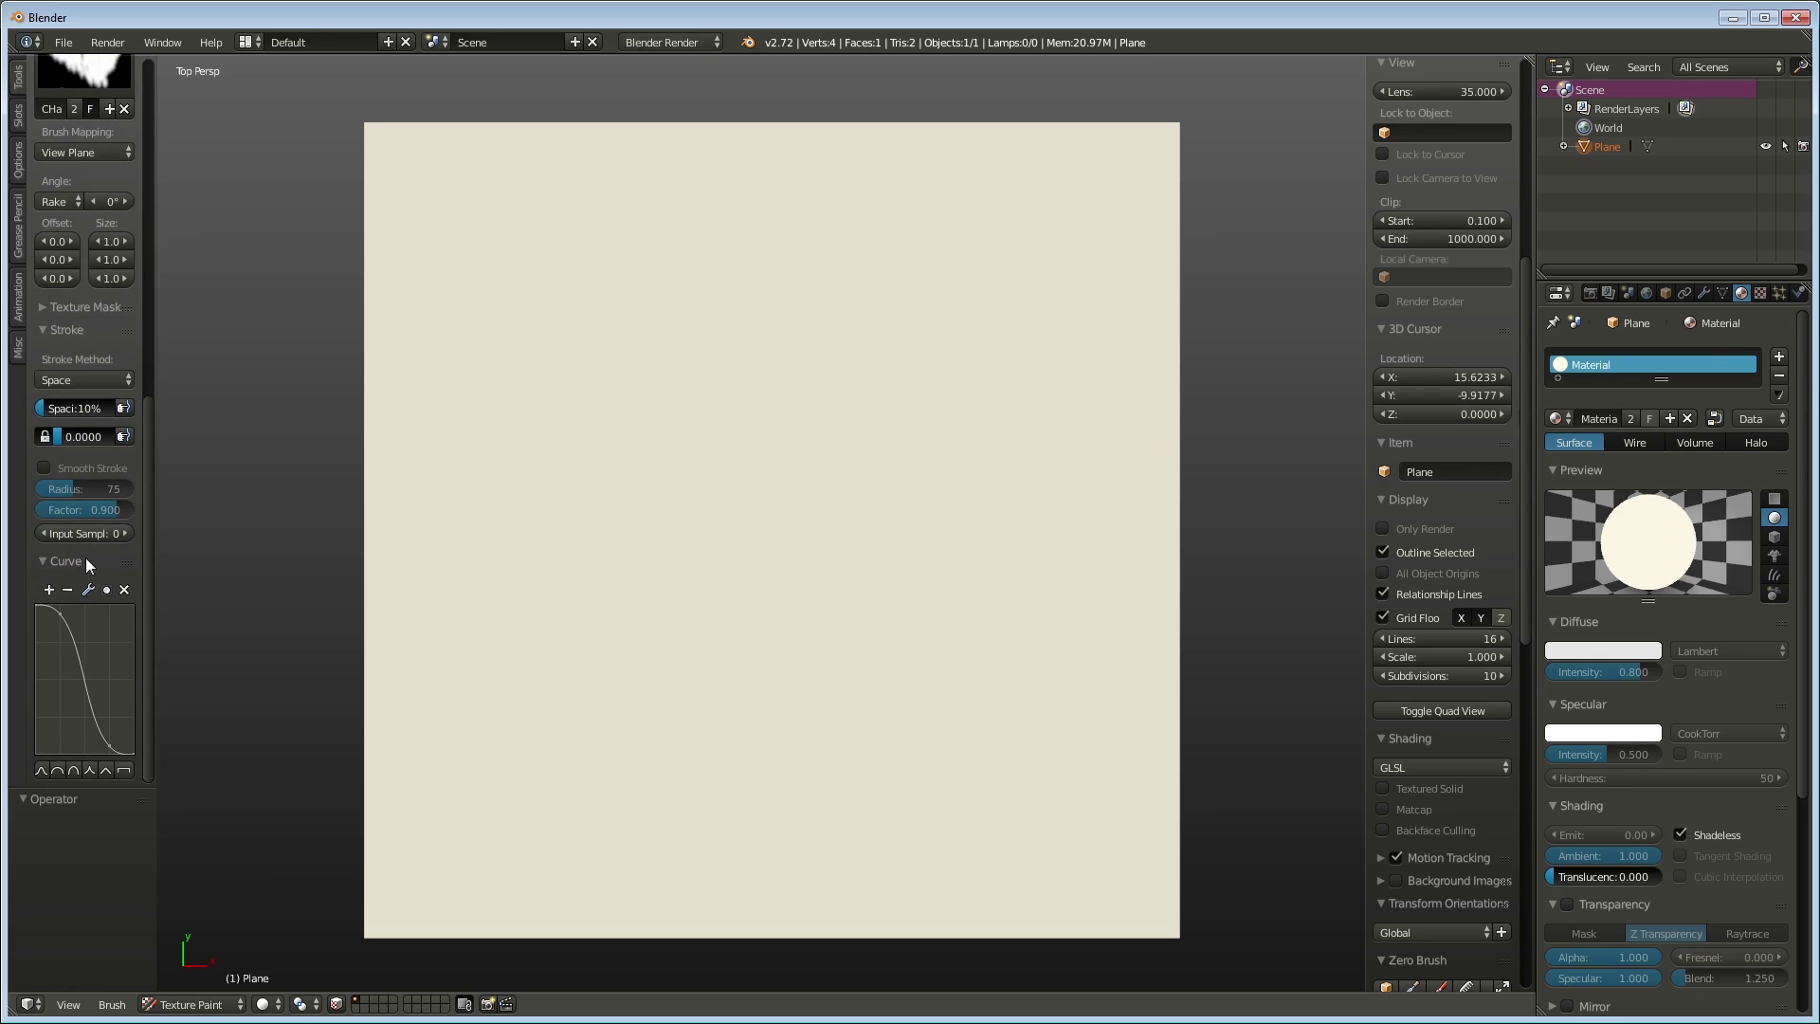
{"action": "left_click", "coordinate": [57, 770]}
{"action": "left_click_drag", "start_coordinate": [508, 193], "coordinate": [509, 663]}
{"action": "key", "text": "ctrl+z"}
{"action": "left_click", "coordinate": [527, 184]}
{"action": "key", "text": "ctrl+z"}
Raise the brush strength to 1.000 and undo a single test dab.
{"action": "left_click_drag", "start_coordinate": [151, 454], "coordinate": [165, 97]}
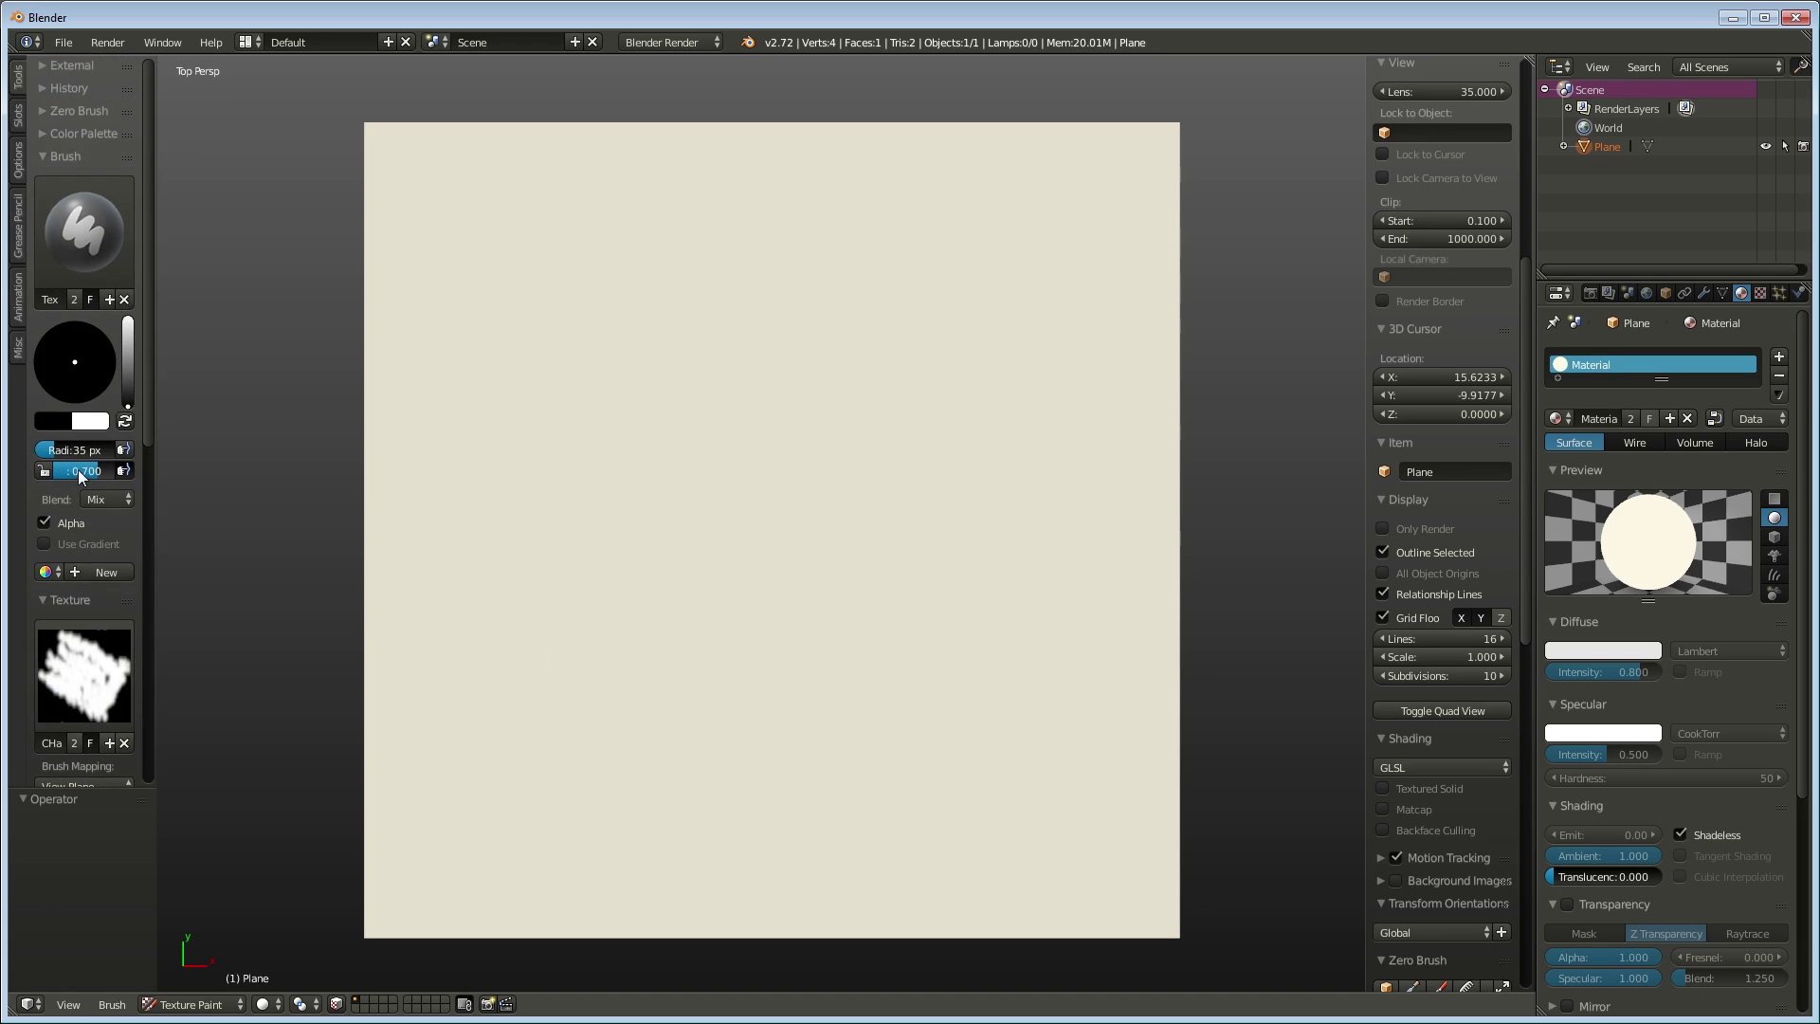
{"action": "left_click_drag", "start_coordinate": [79, 471], "coordinate": [129, 474]}
{"action": "left_click_drag", "start_coordinate": [150, 411], "coordinate": [141, 782]}
{"action": "left_click", "coordinate": [475, 184]}
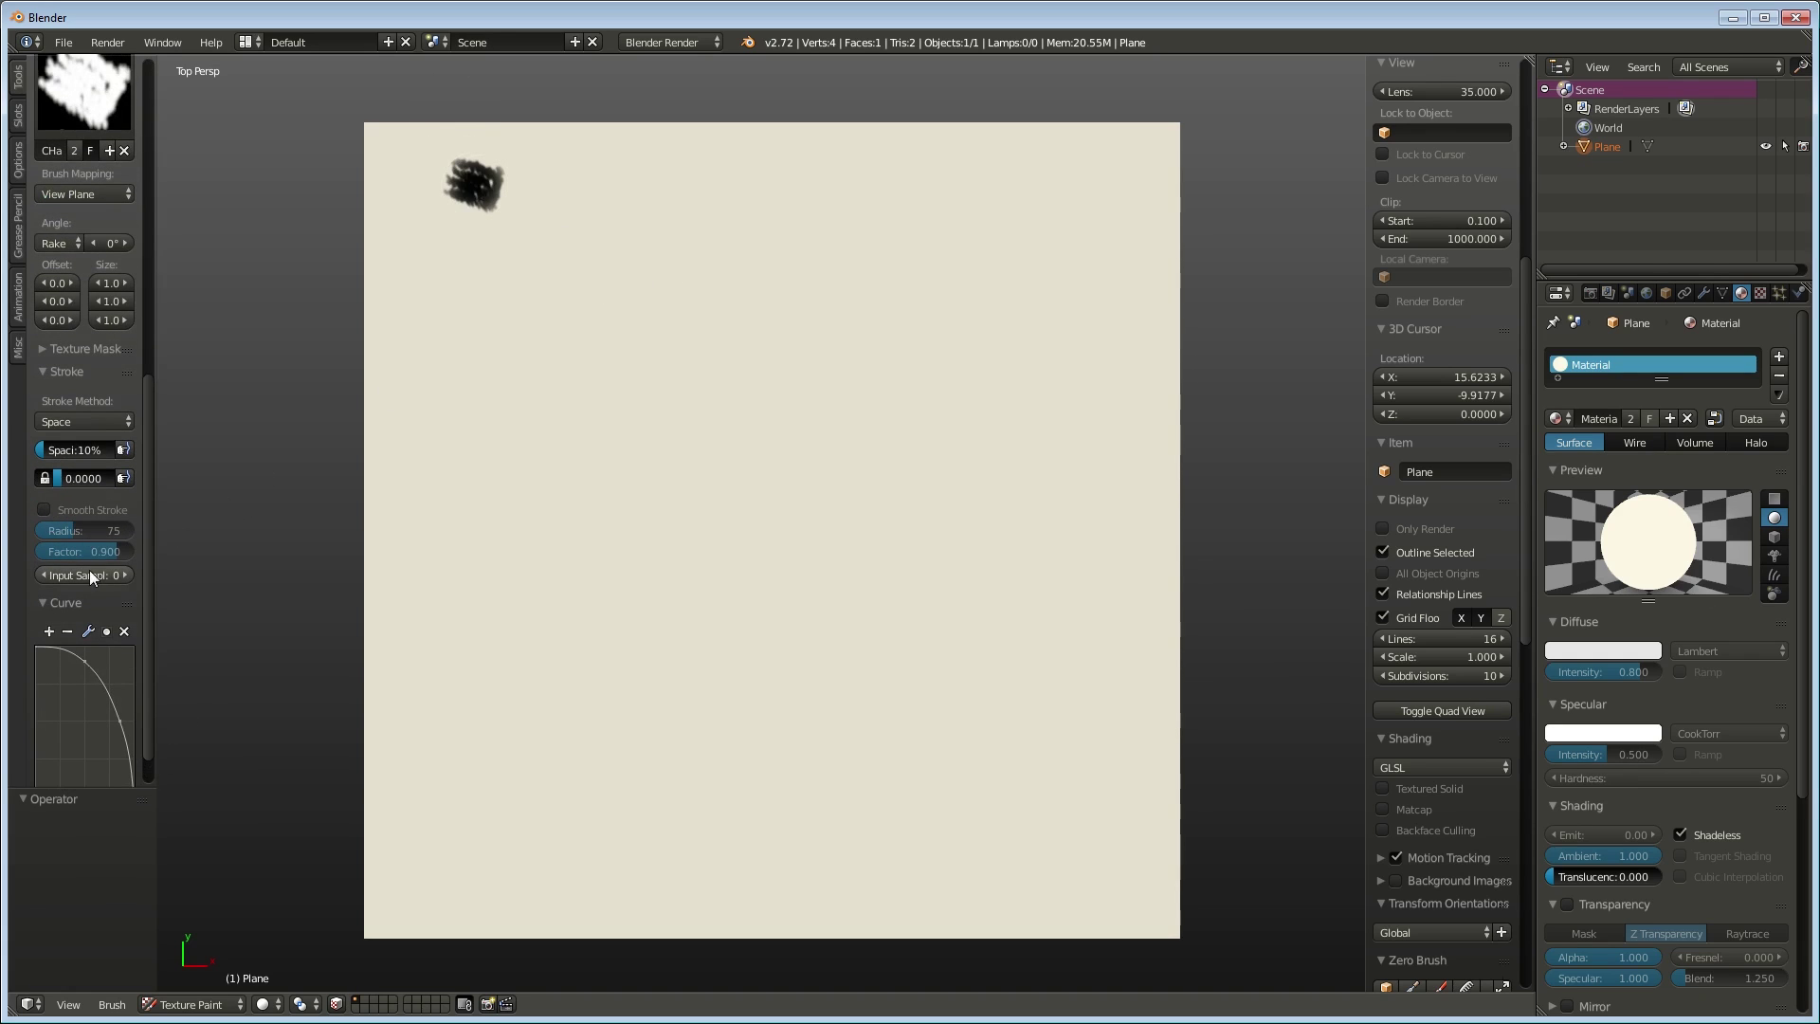
{"action": "key", "text": "ctrl+z"}
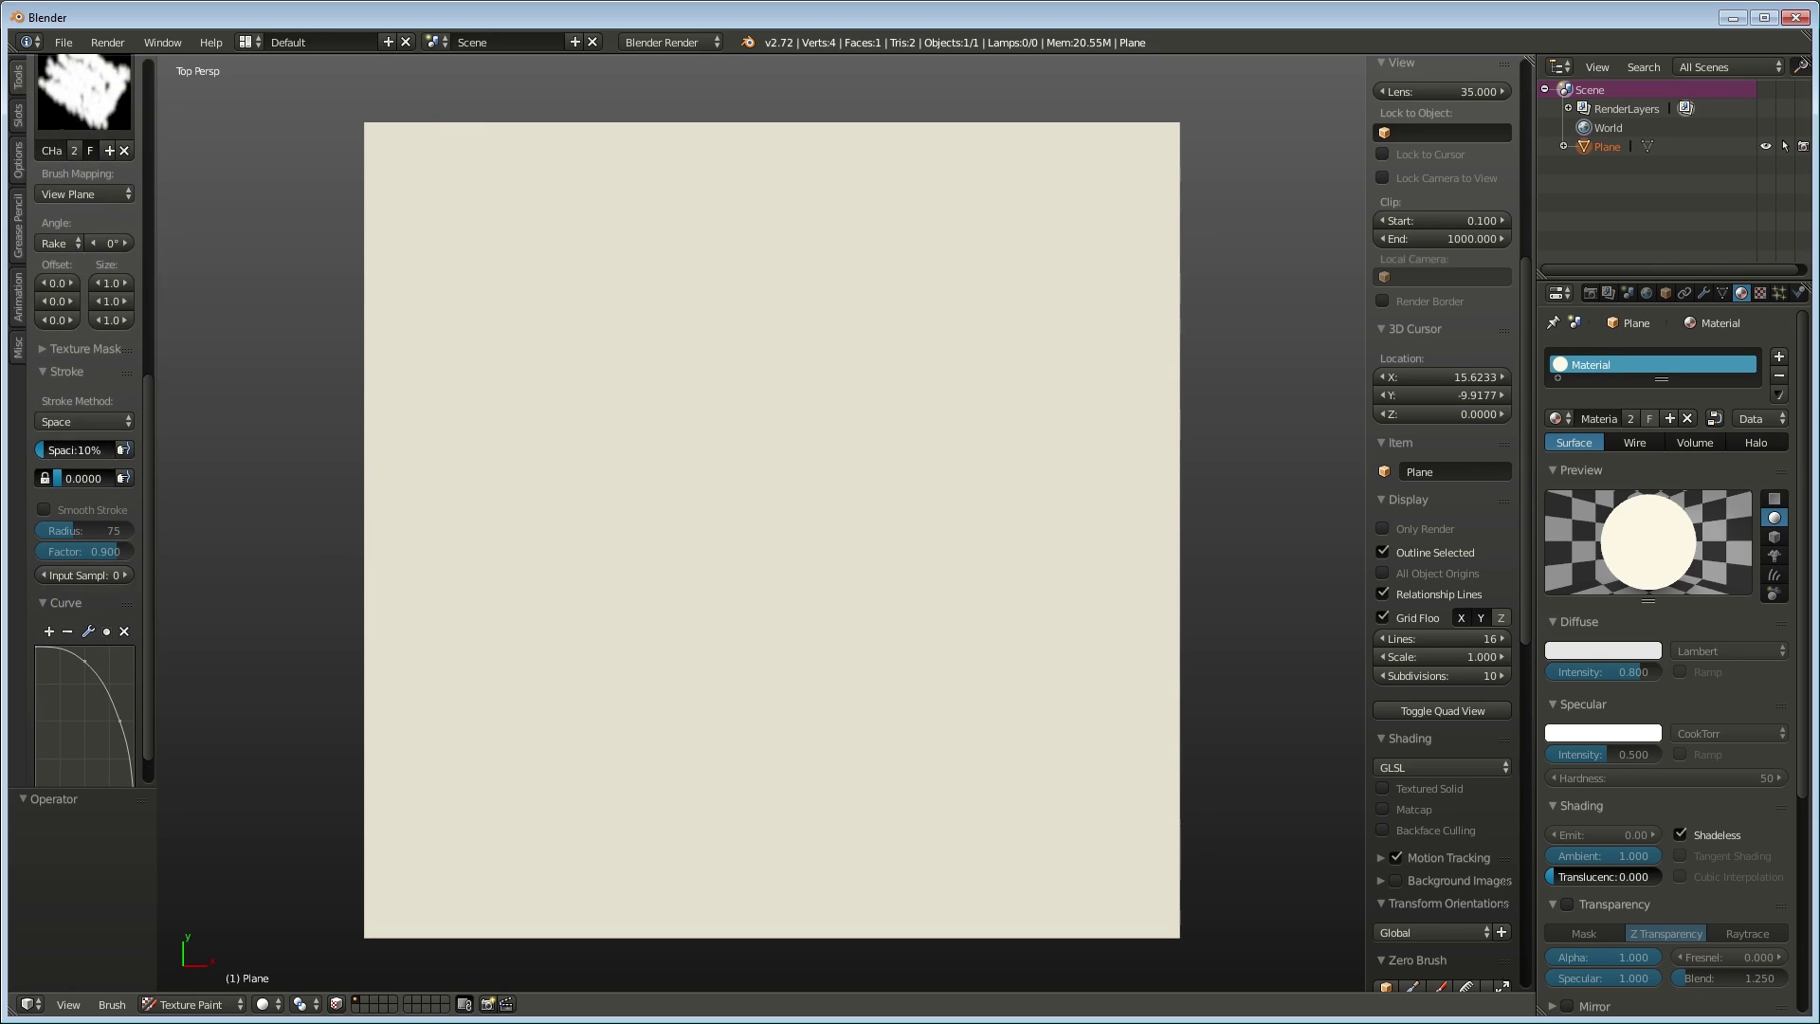
Set stroke spacing to 5%, undo a test stroke, and leave one dab near the top-left.
{"action": "left_click", "coordinate": [106, 448]}
{"action": "type", "text": "5"}
{"action": "key", "text": "Return"}
{"action": "left_click_drag", "start_coordinate": [462, 195], "coordinate": [467, 677]}
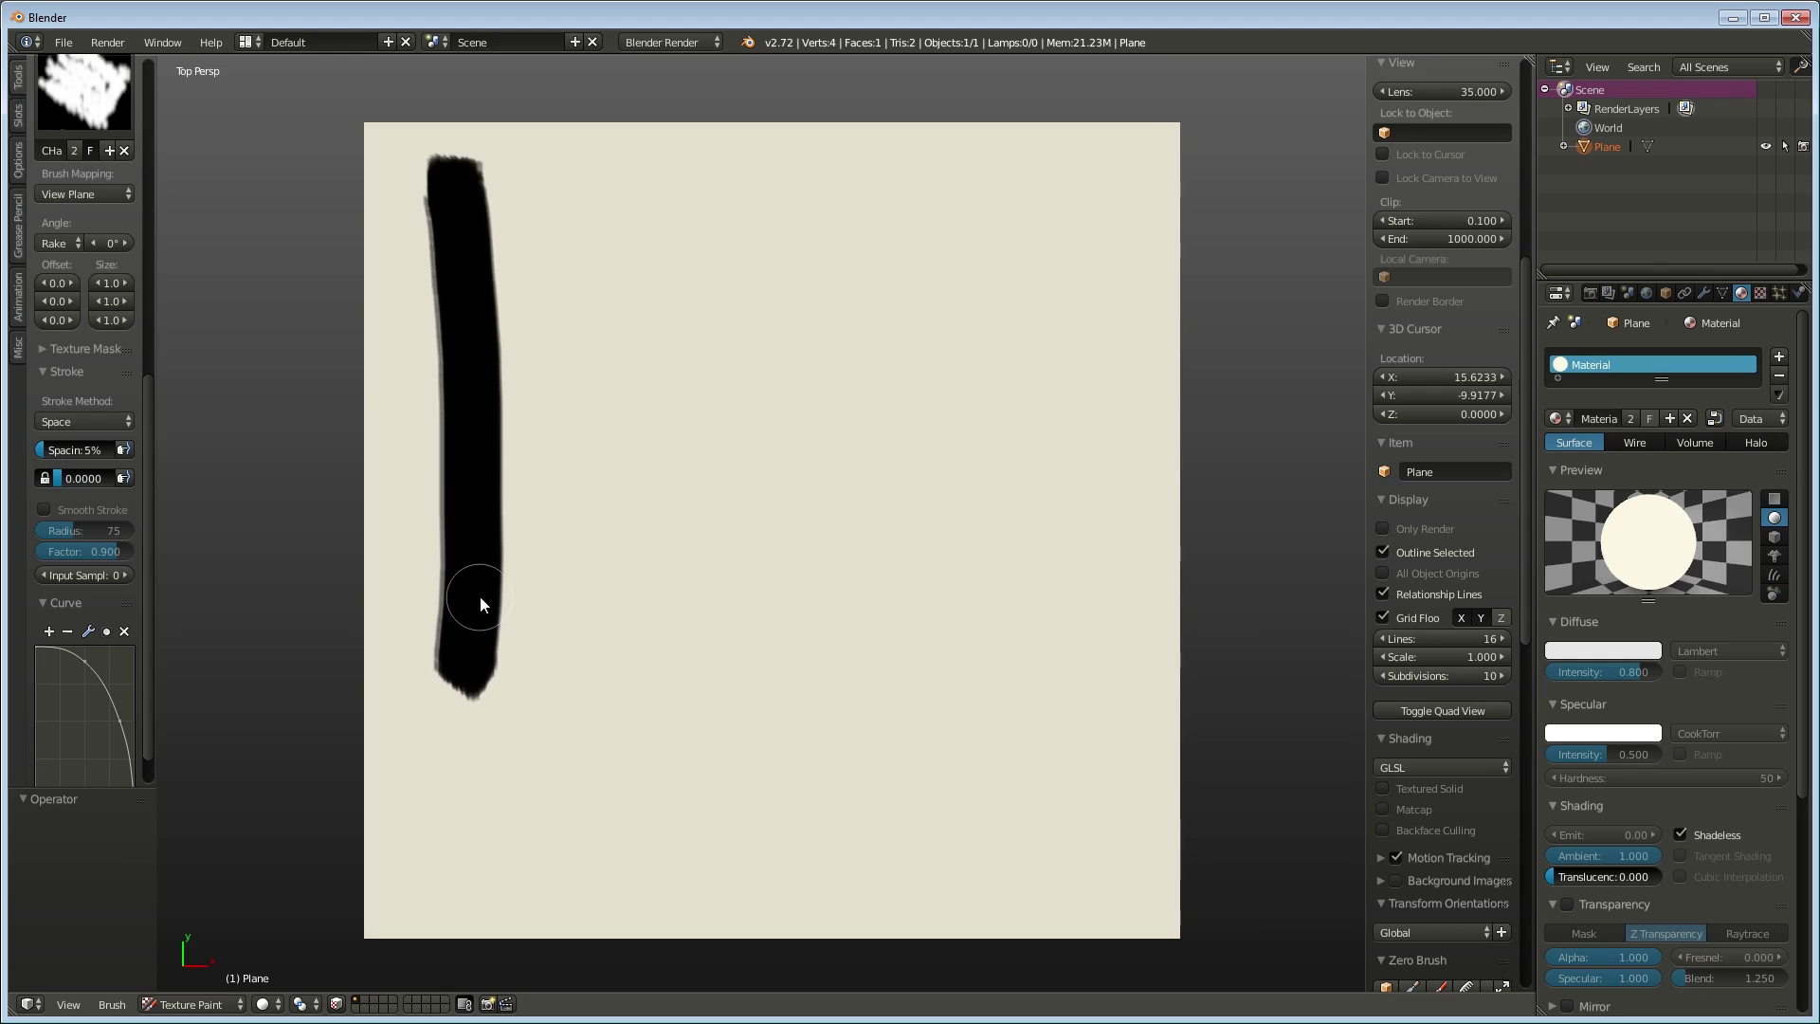
{"action": "key", "text": "ctrl+z"}
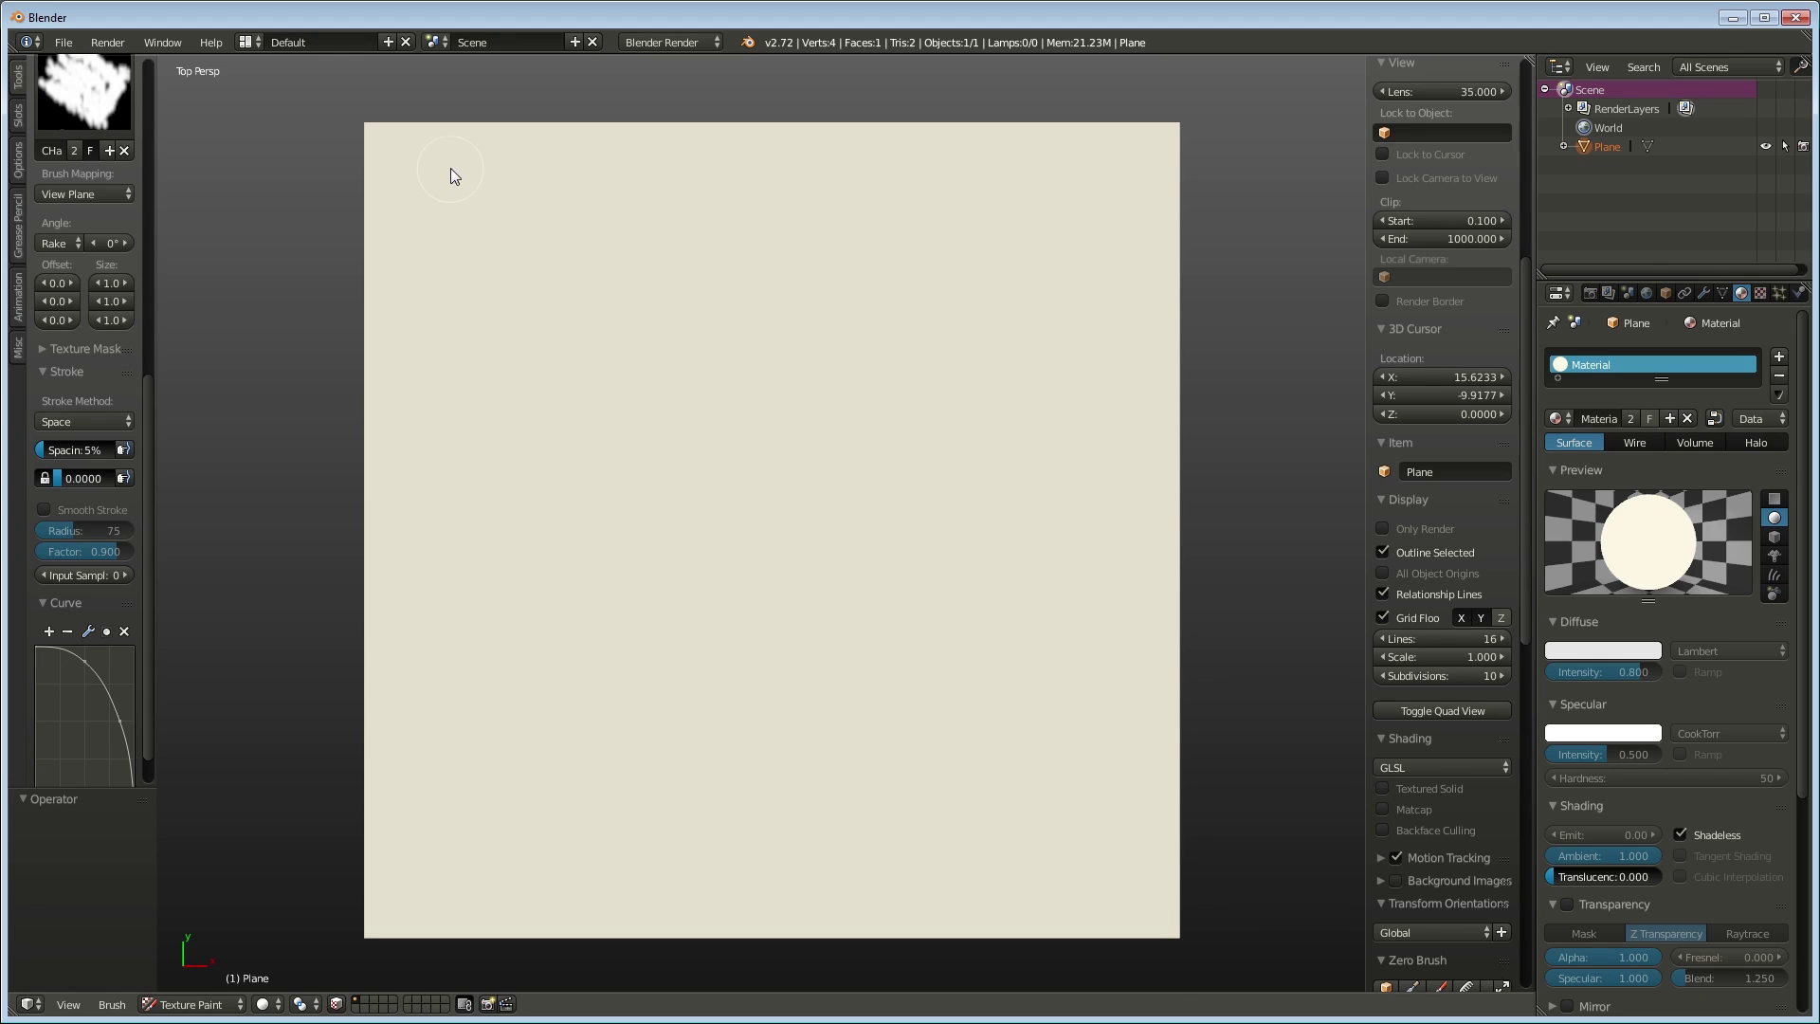
{"action": "left_click", "coordinate": [450, 174]}
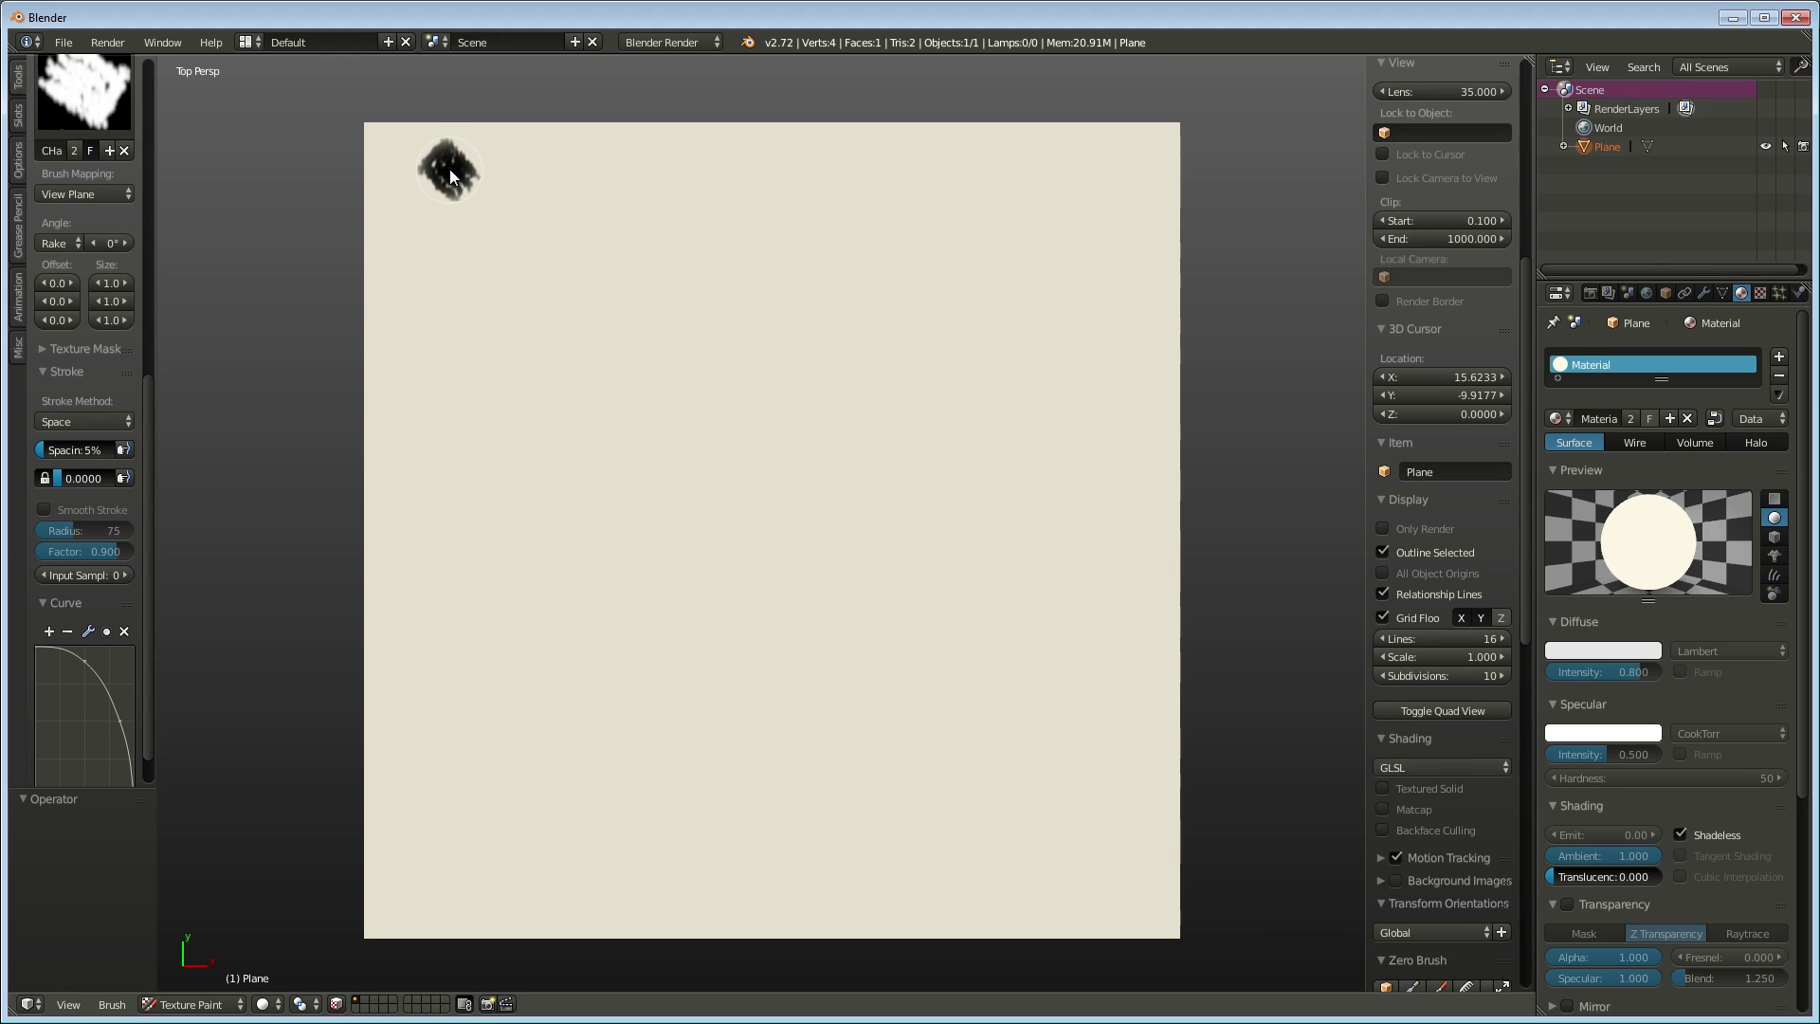
Widen the tool shelf and set Jitter to 0.2, testing with an undone stroke.
{"action": "left_click", "coordinate": [76, 478]}
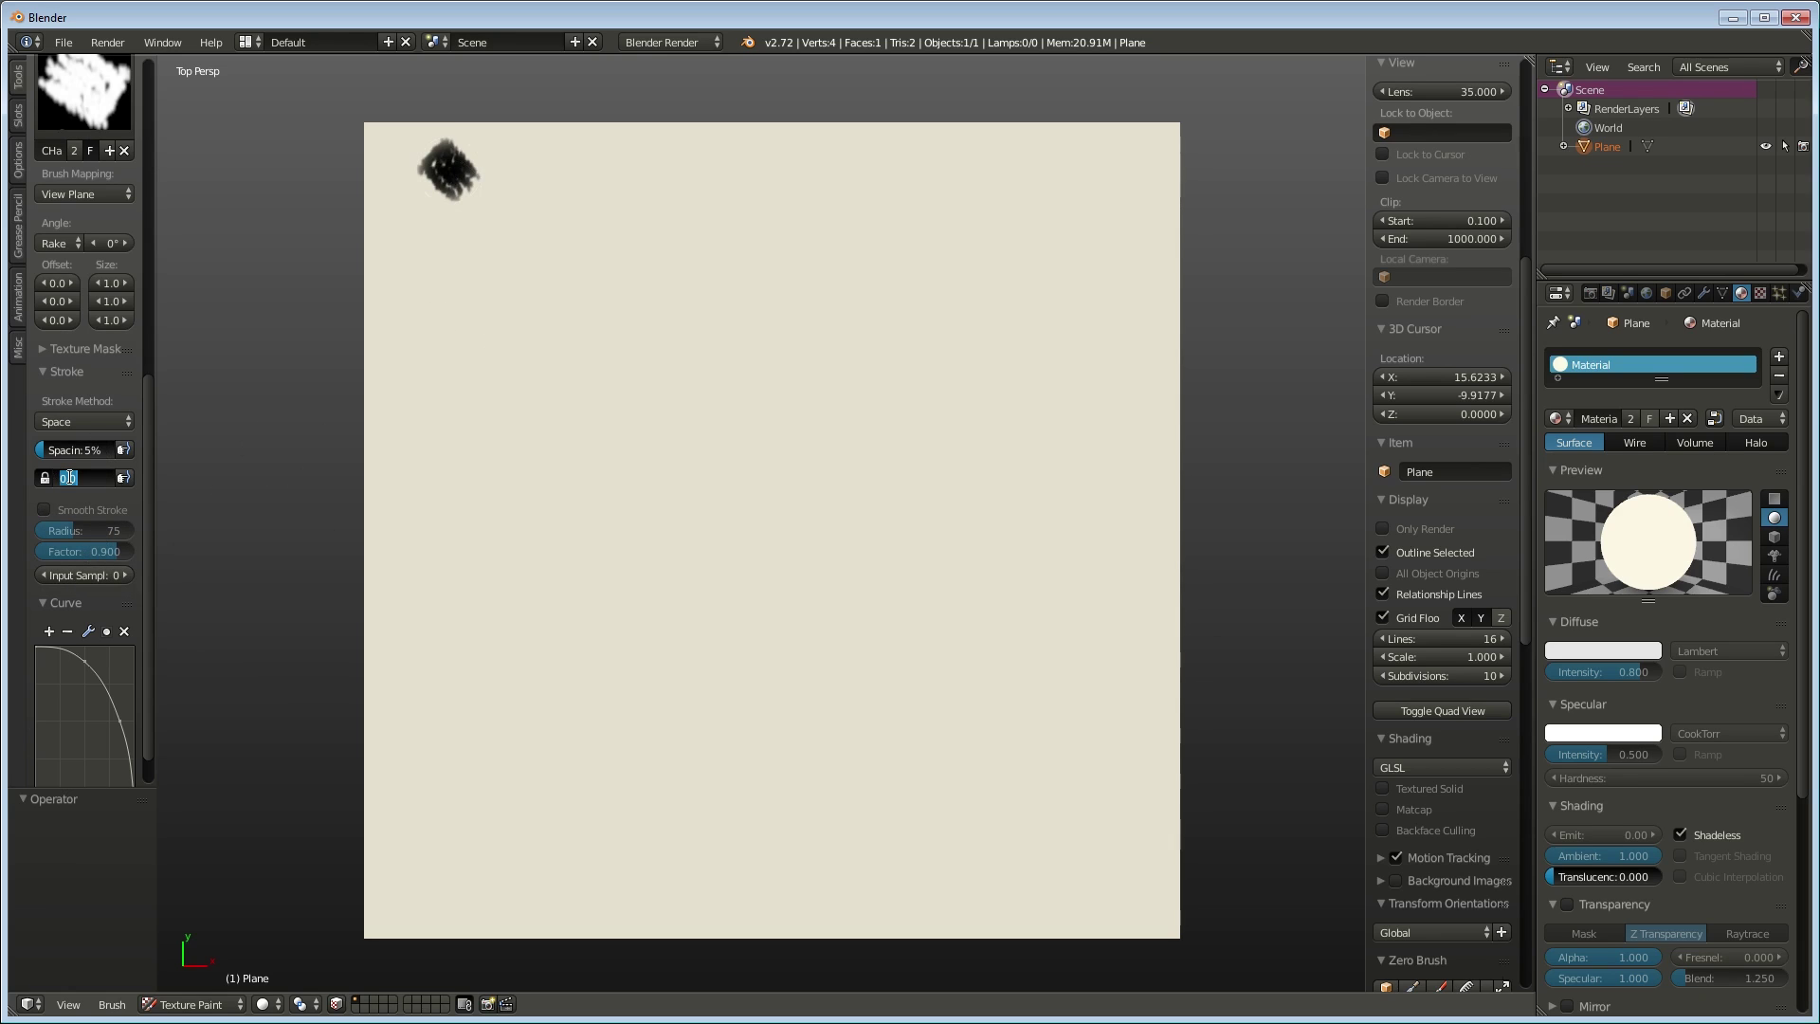
{"action": "left_click", "coordinate": [157, 471]}
{"action": "left_click_drag", "start_coordinate": [158, 471], "coordinate": [226, 479]}
{"action": "left_click", "coordinate": [102, 480]}
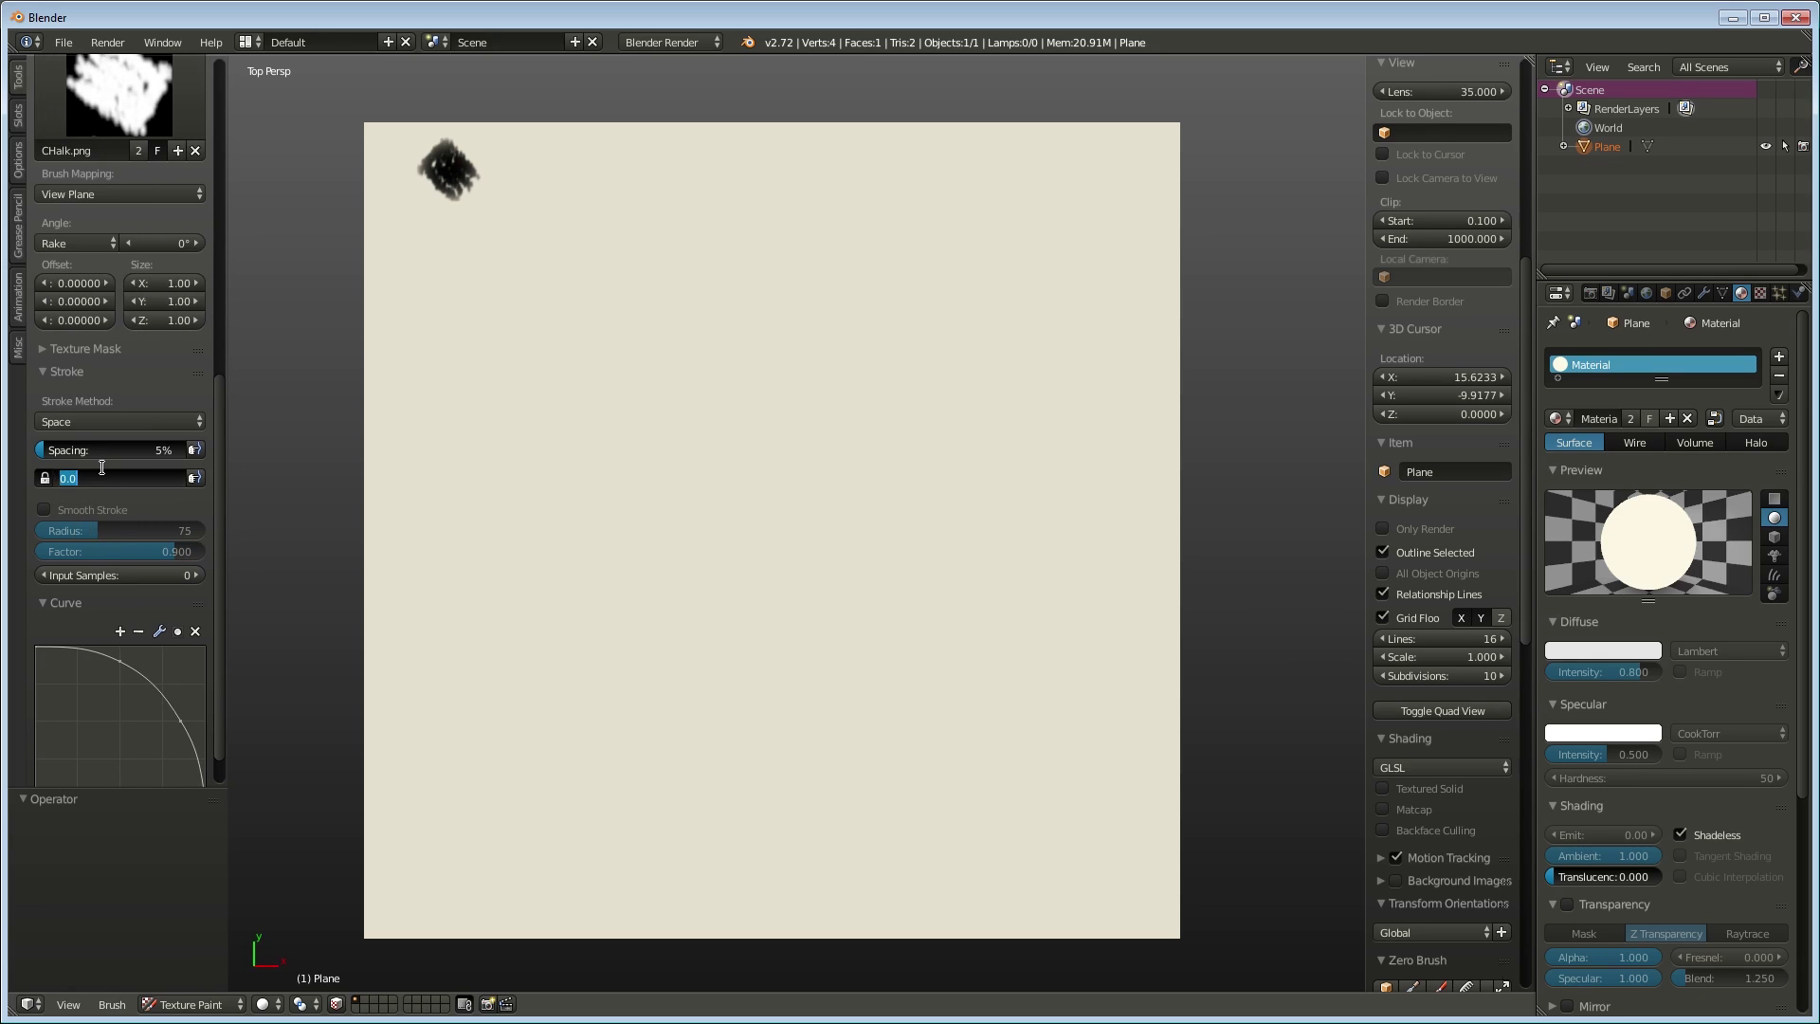
{"action": "type", "text": "0.2"}
{"action": "key", "text": "Return"}
{"action": "left_click_drag", "start_coordinate": [451, 247], "coordinate": [452, 724]}
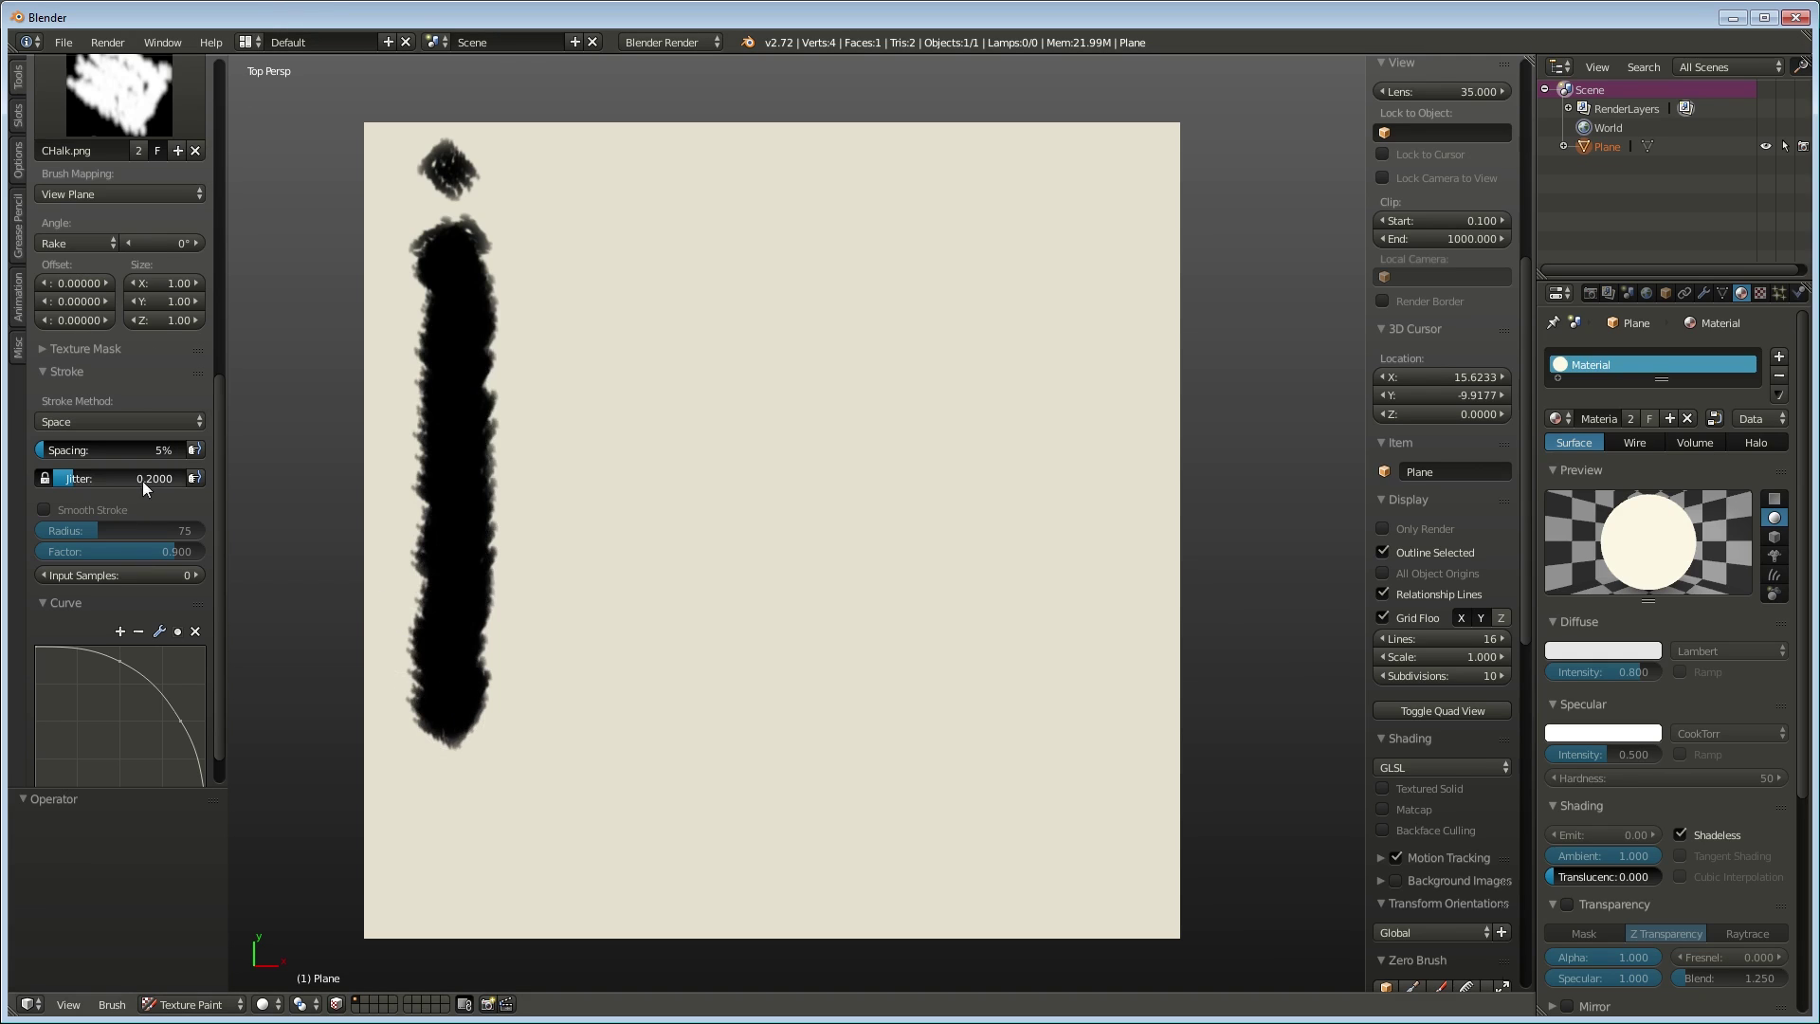
{"action": "key", "text": "ctrl+z"}
Set spacing to 2% and paint a long vertical stroke below the dab.
{"action": "left_click", "coordinate": [140, 448]}
{"action": "type", "text": "2"}
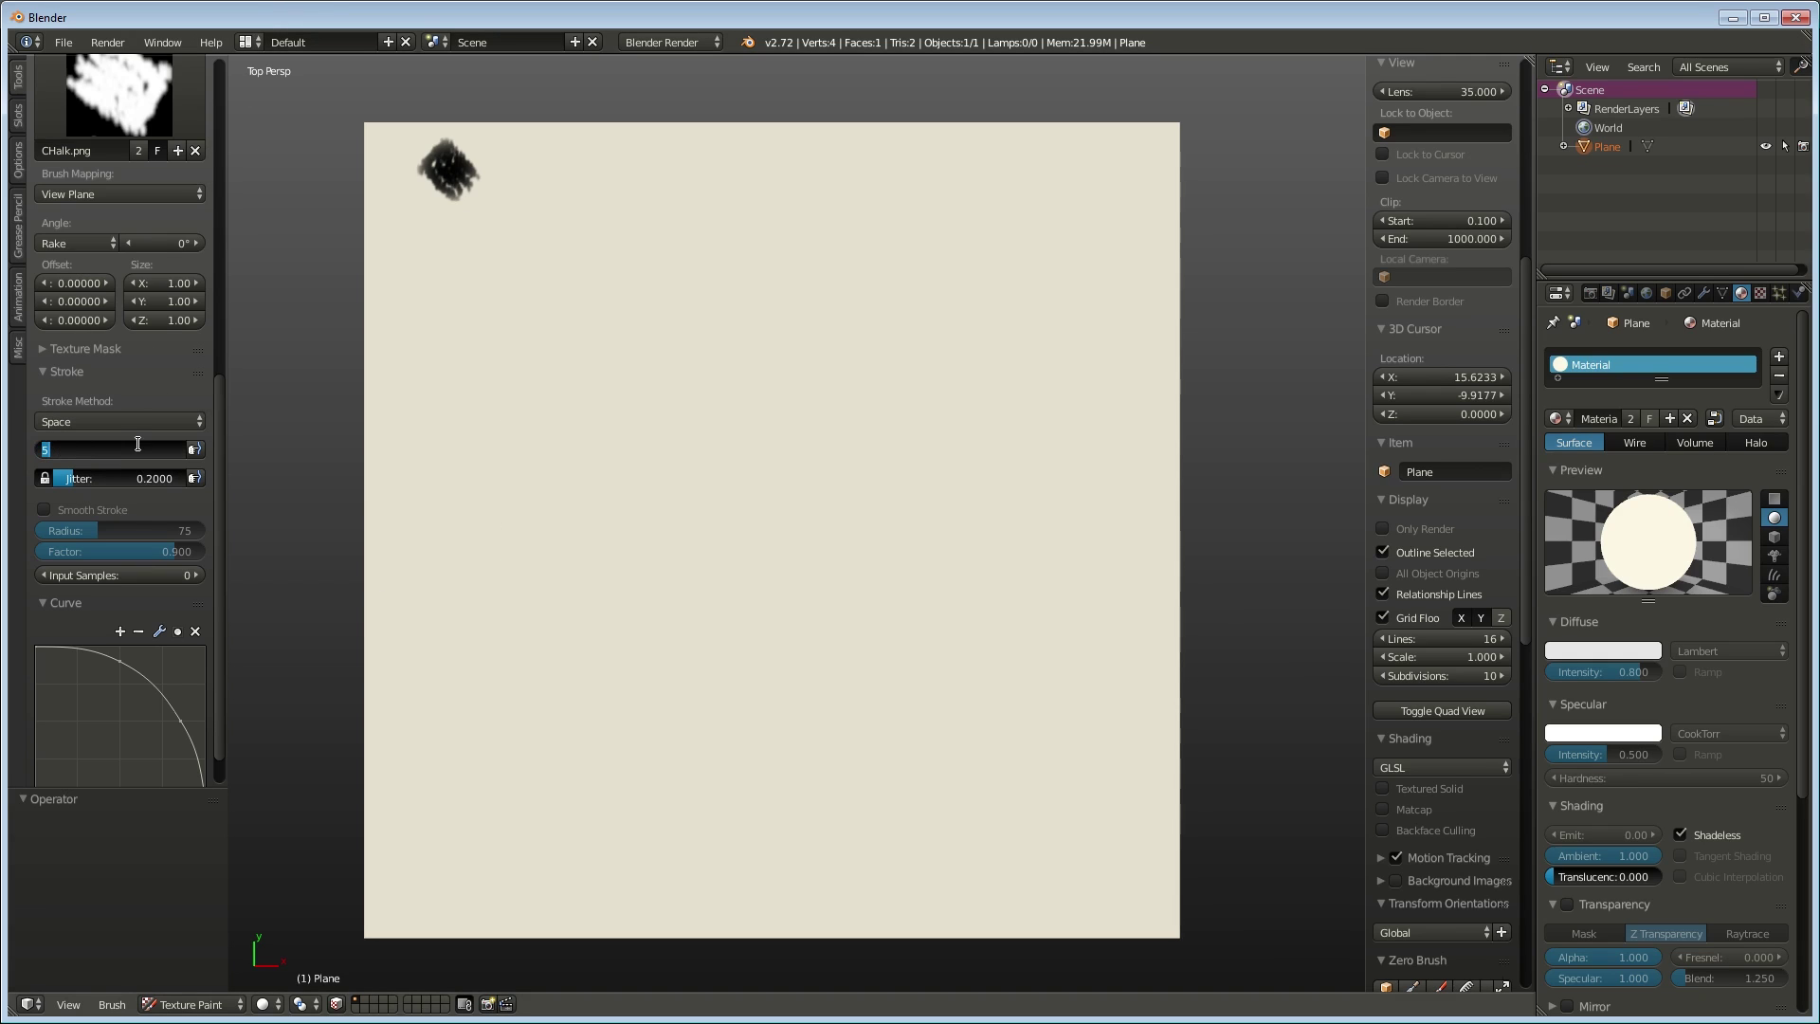
{"action": "key", "text": "Return"}
{"action": "left_click_drag", "start_coordinate": [451, 259], "coordinate": [456, 294]}
{"action": "mouse_move", "coordinate": [455, 368]}
{"action": "left_mouse_down"}
{"action": "mouse_move", "coordinate": [440, 558]}
{"action": "mouse_move", "coordinate": [455, 745]}
{"action": "left_mouse_up"}
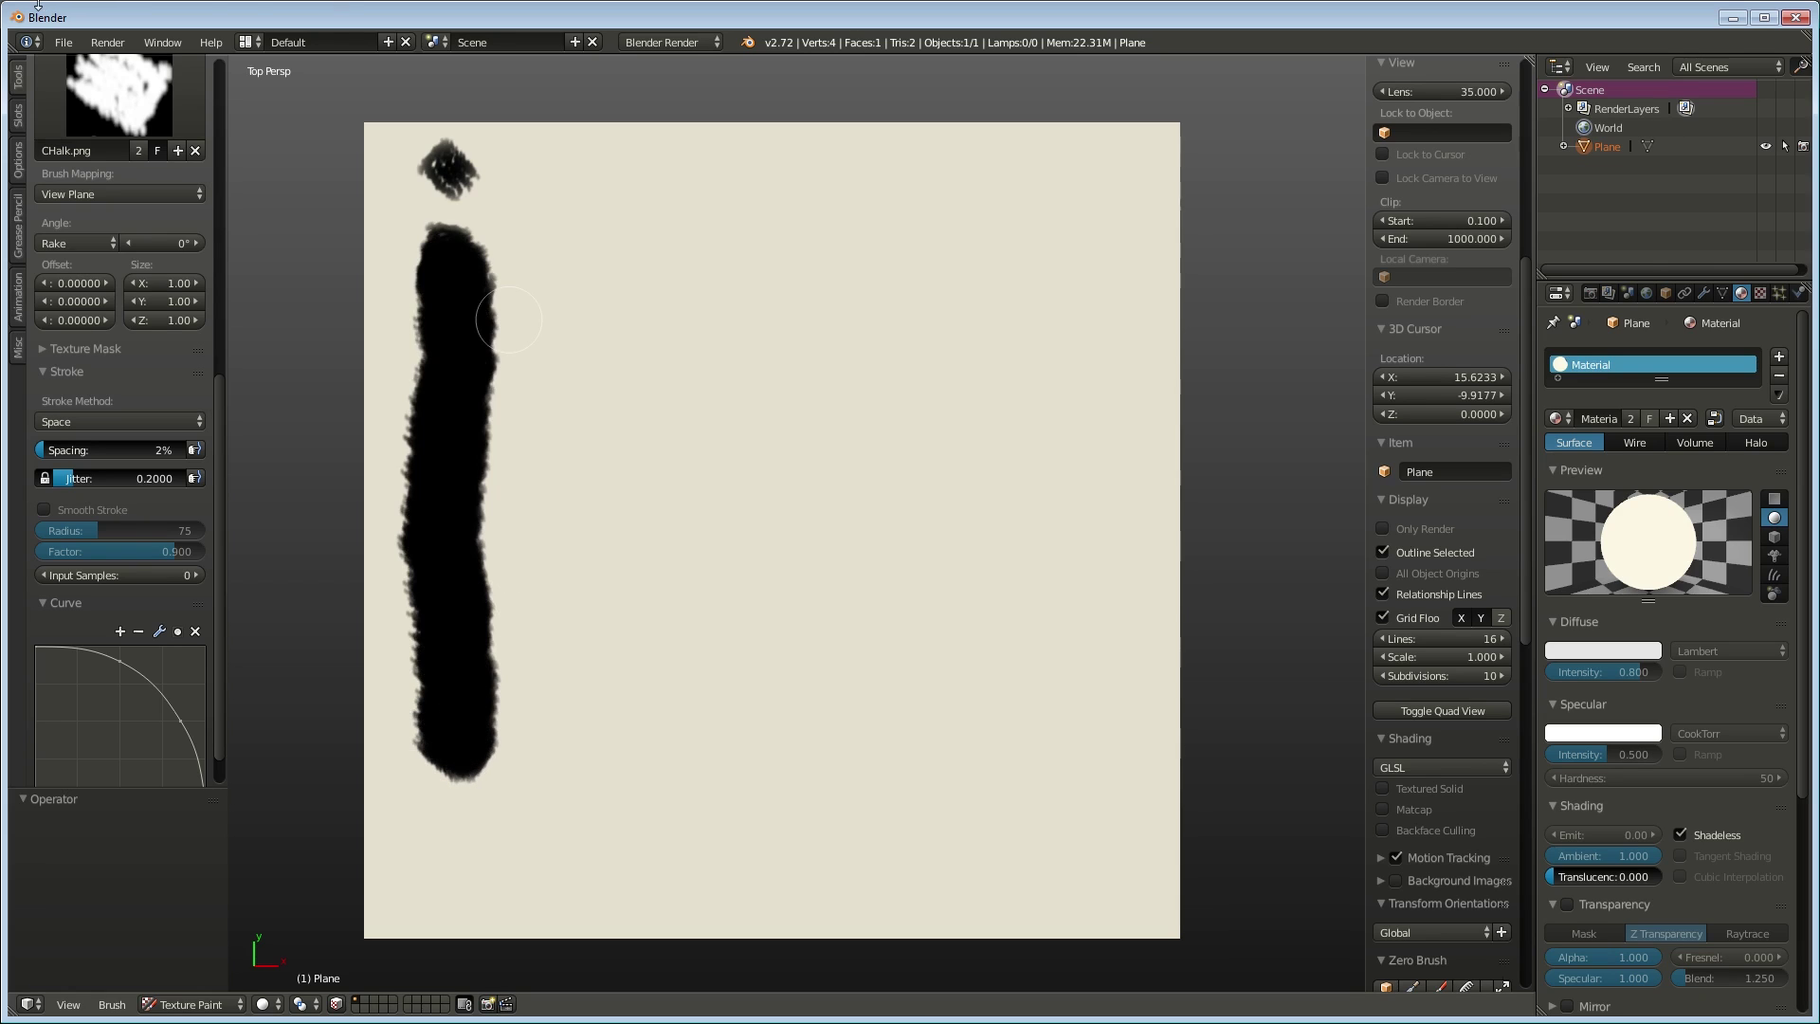
Set the texture angle to 45° and repaint the long vertical stroke on the left.
{"action": "scroll", "coordinate": [105, 499], "scroll_direction": "up", "scroll_amount": 2}
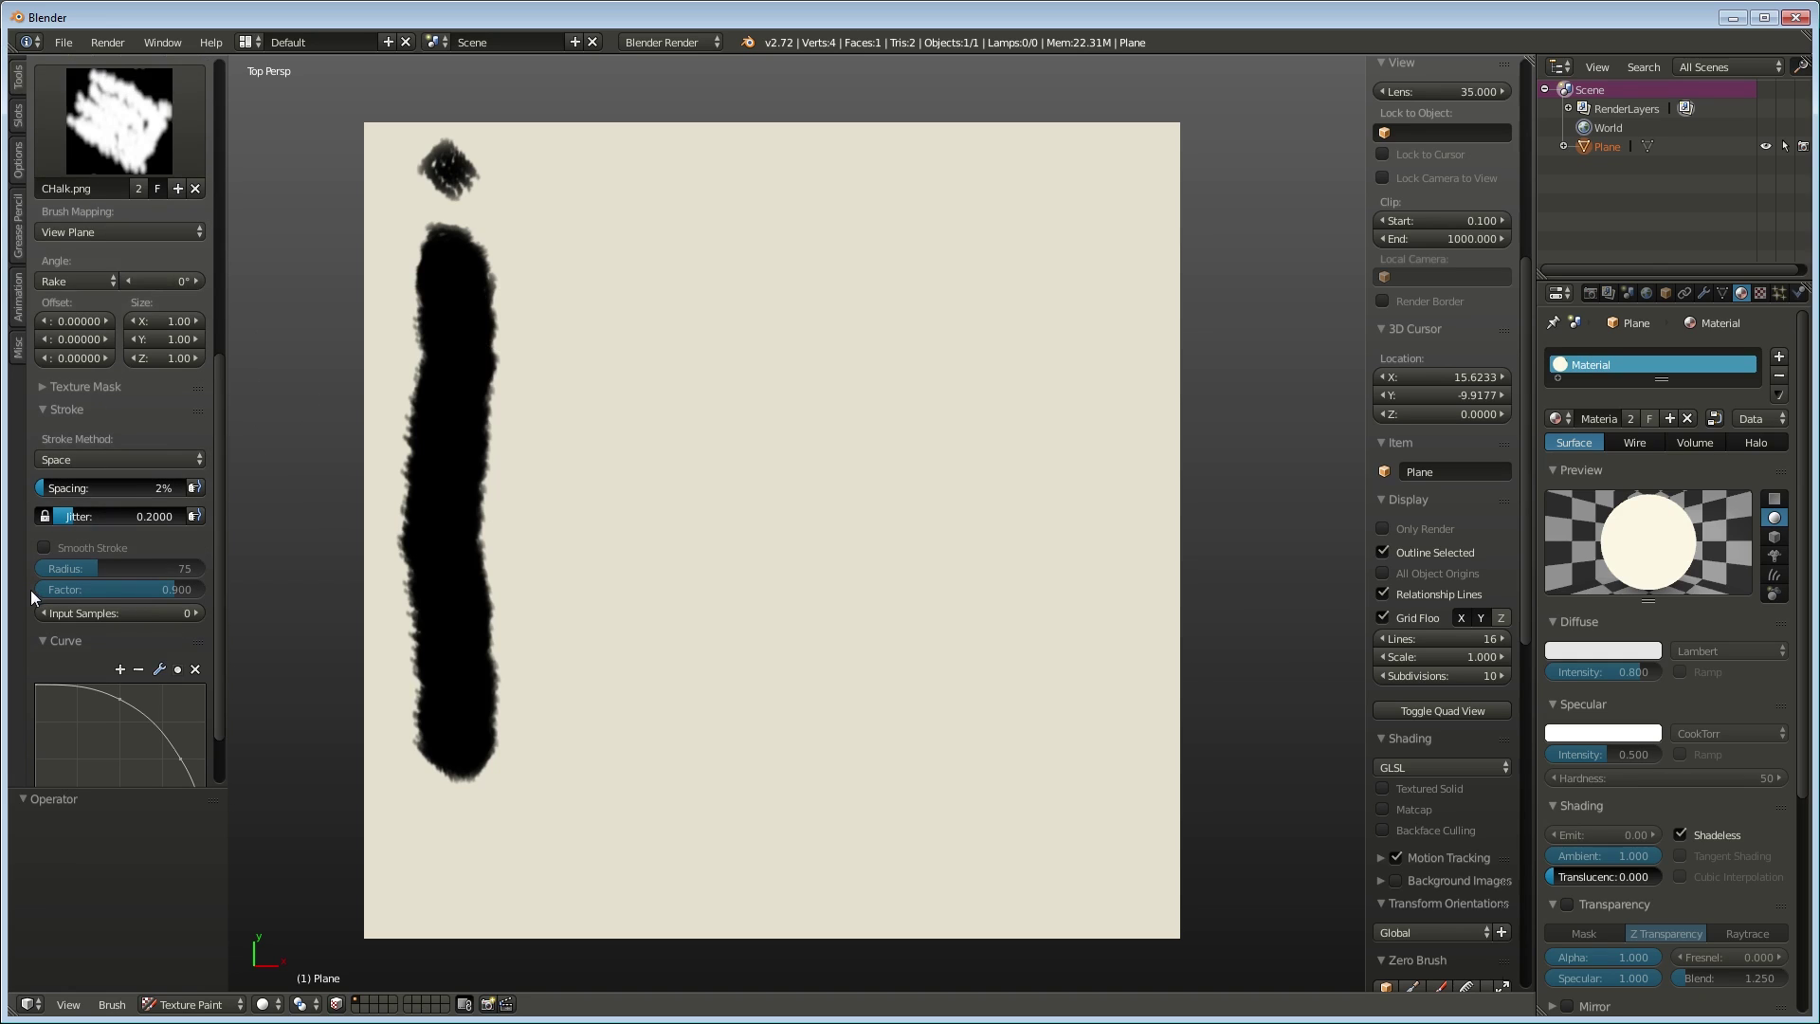
{"action": "left_click", "coordinate": [174, 281]}
{"action": "type", "text": "45"}
{"action": "key", "text": "Return"}
{"action": "key", "text": "ctrl+z"}
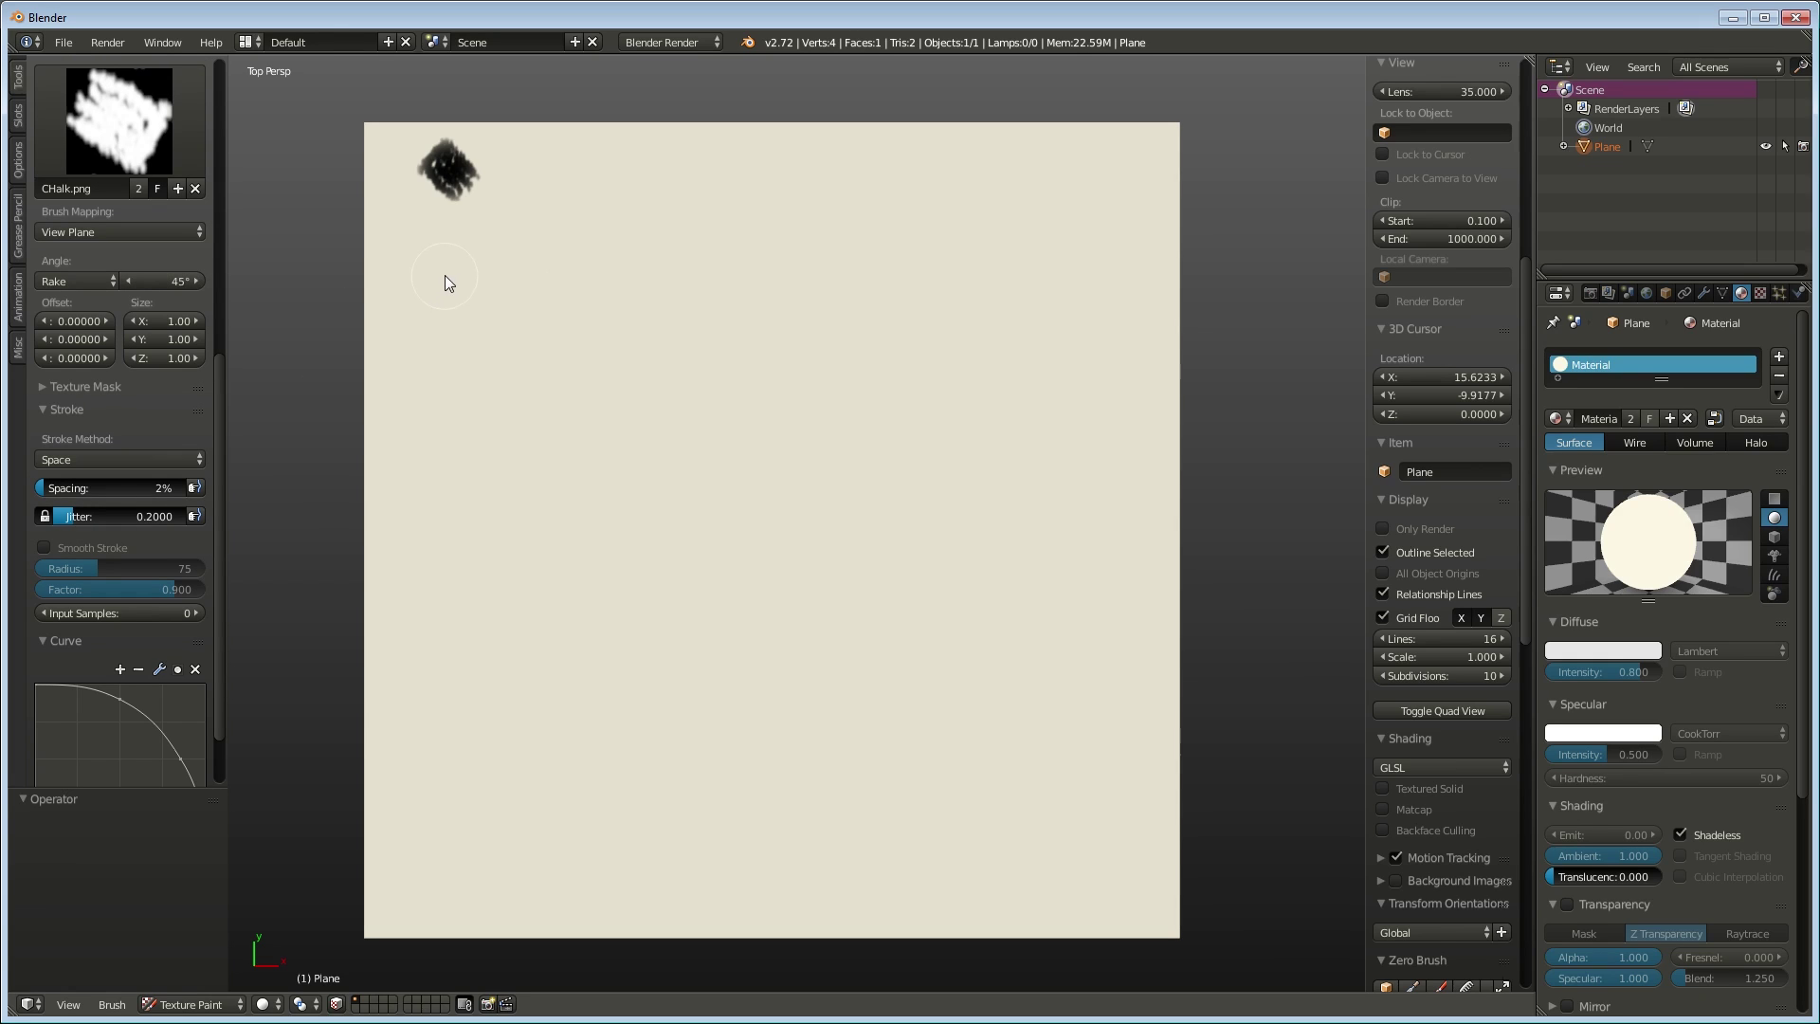
{"action": "left_click_drag", "start_coordinate": [445, 279], "coordinate": [447, 294]}
{"action": "left_click_drag", "start_coordinate": [448, 387], "coordinate": [439, 793]}
Add a new brush with the speckled chalk texture and test it with a dab.
{"action": "scroll", "coordinate": [114, 379], "scroll_direction": "up", "scroll_amount": 10}
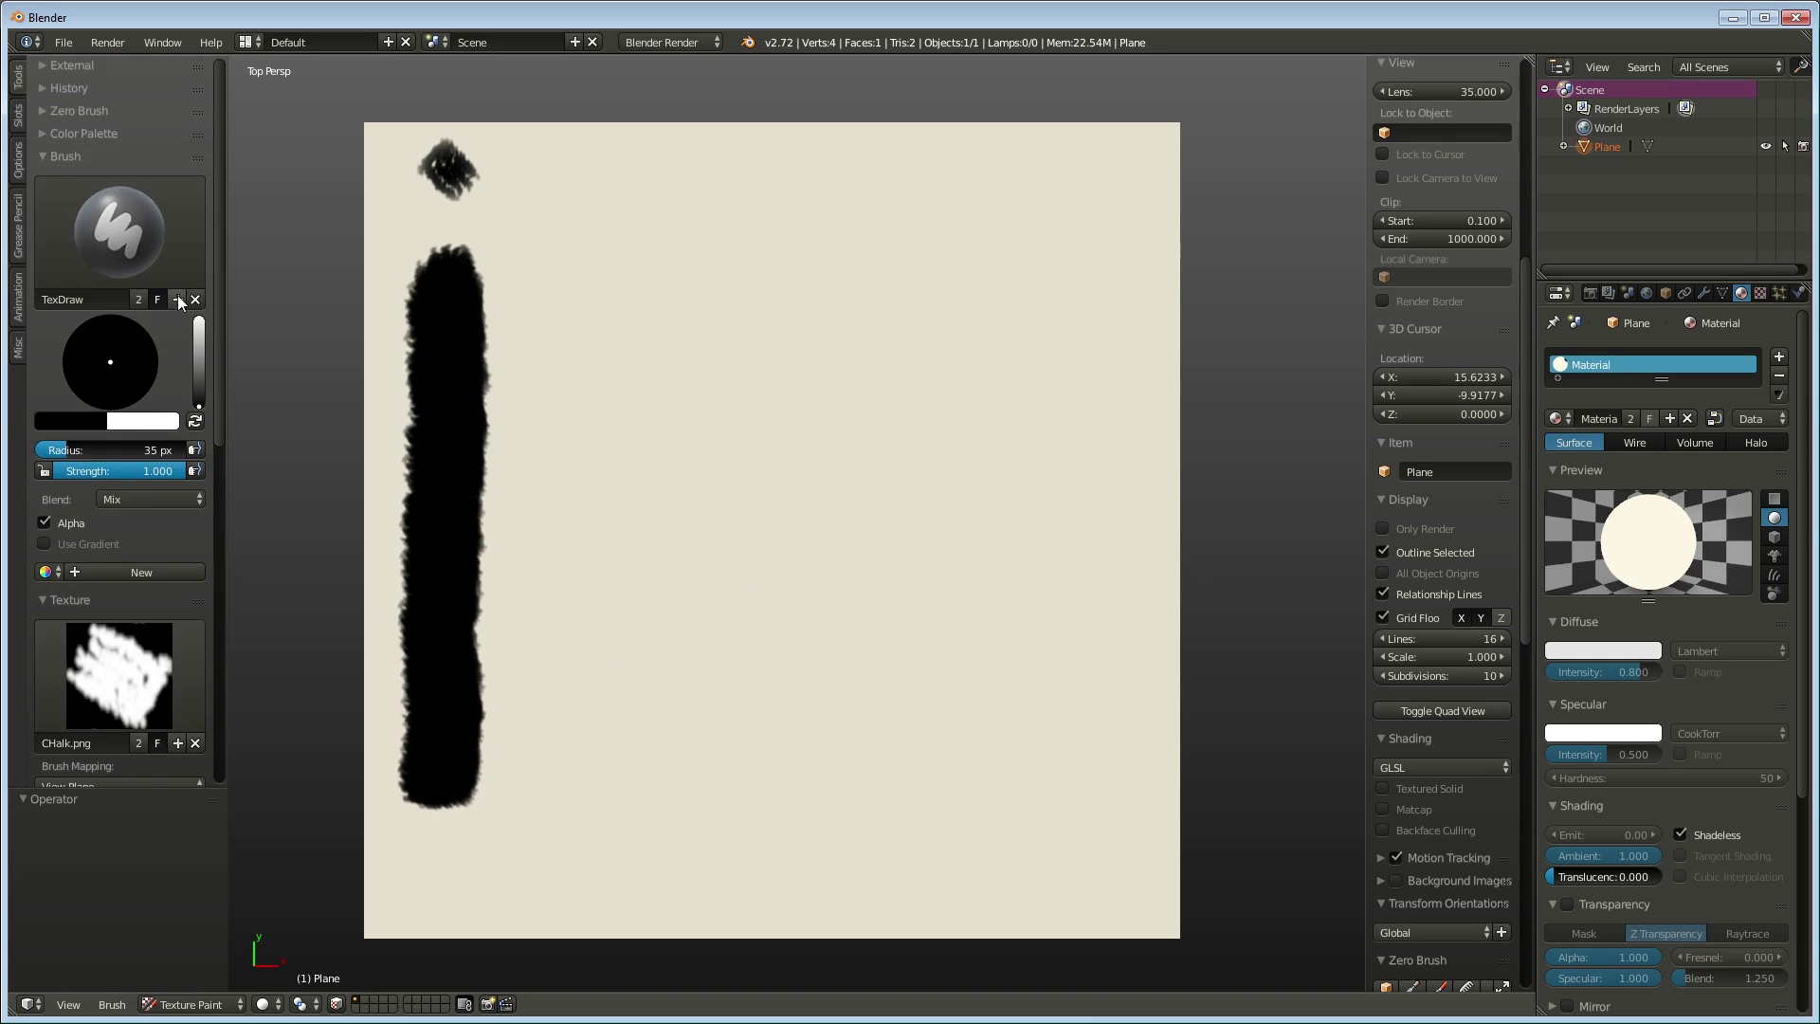
{"action": "left_click", "coordinate": [177, 299]}
{"action": "scroll", "coordinate": [139, 617], "scroll_direction": "down", "scroll_amount": 6}
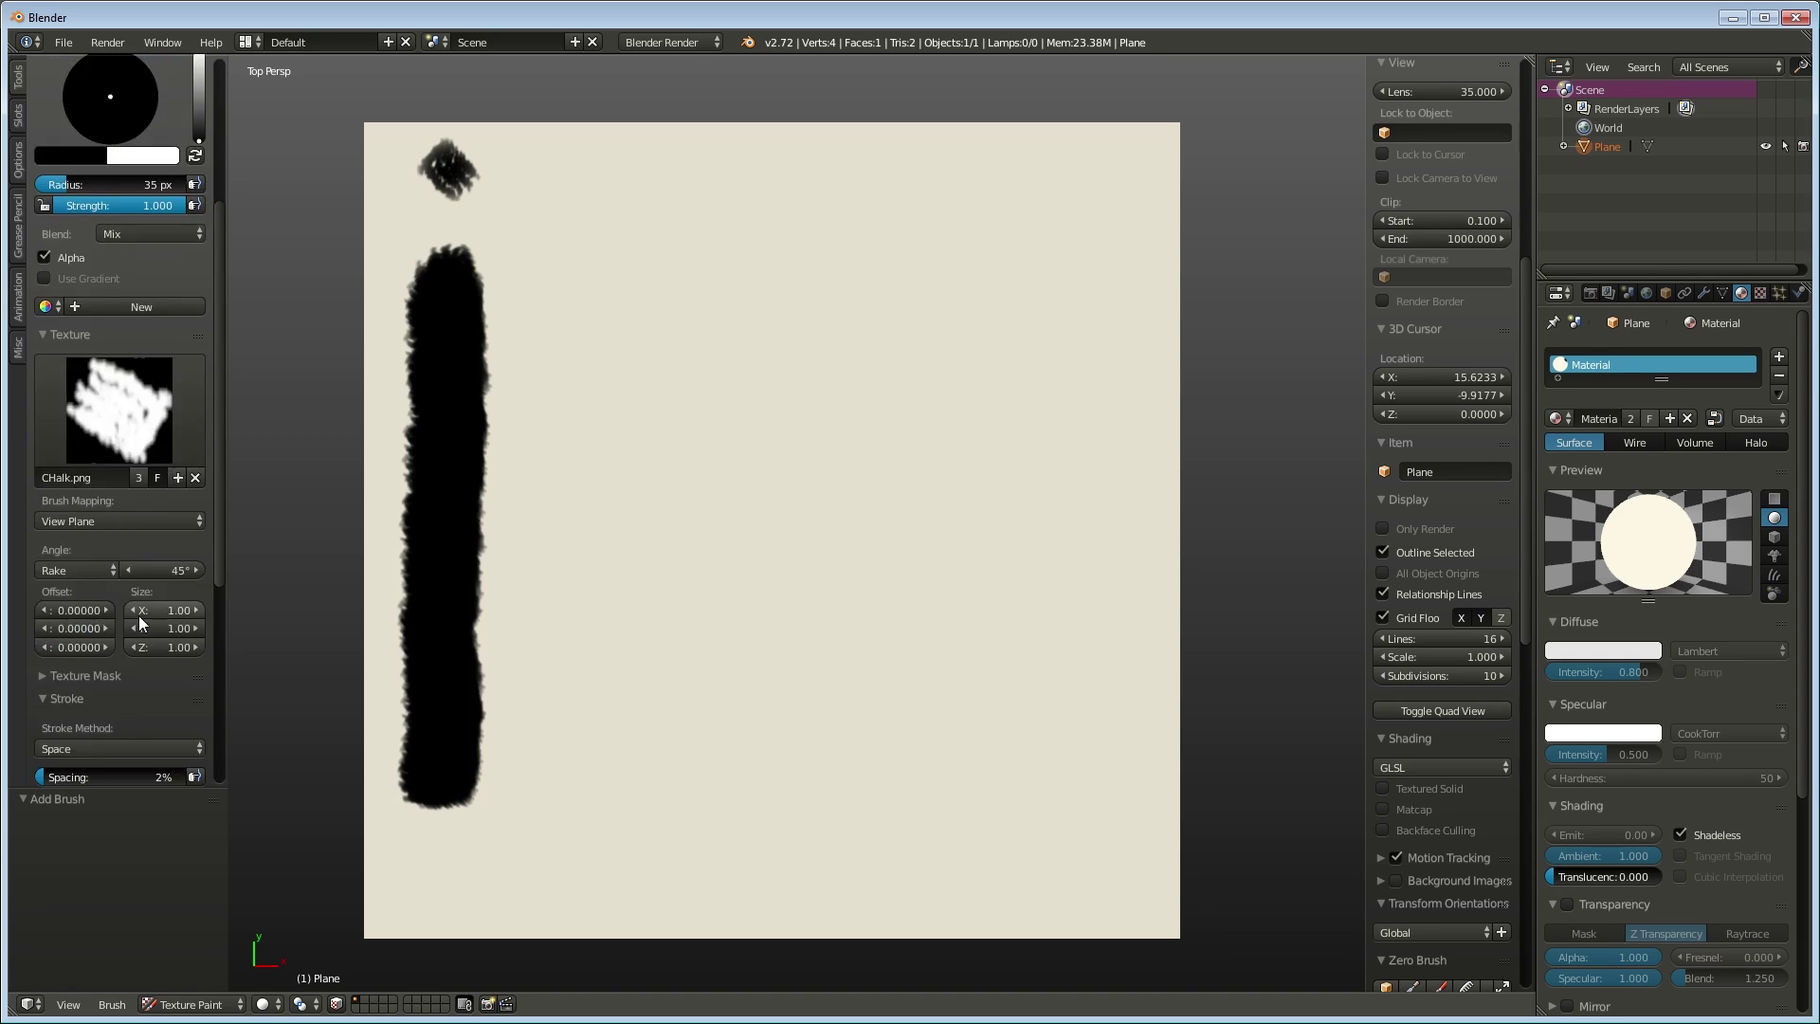
{"action": "scroll", "coordinate": [138, 616], "scroll_direction": "up", "scroll_amount": 4}
{"action": "left_click", "coordinate": [119, 559]}
{"action": "left_click", "coordinate": [235, 668]}
{"action": "left_click", "coordinate": [578, 169]}
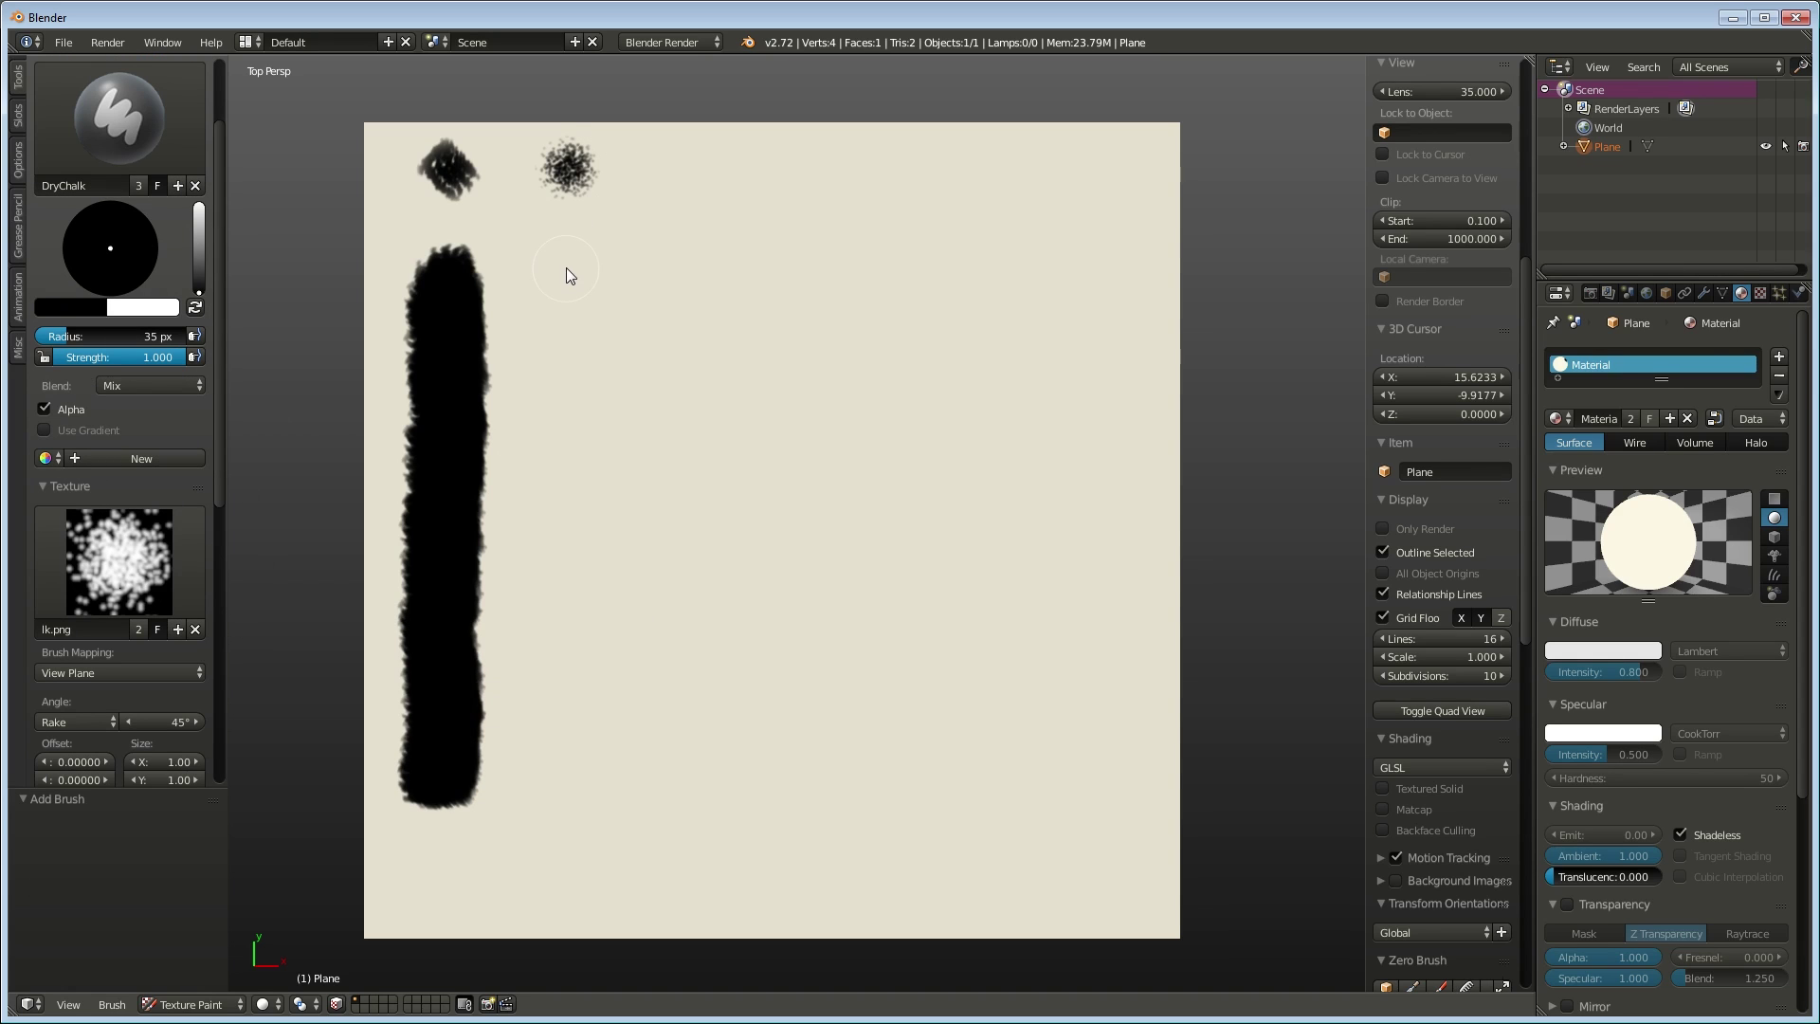
{"action": "left_click_drag", "start_coordinate": [566, 267], "coordinate": [557, 796]}
{"action": "key", "text": "ctrl+z"}
Paint several more vertical test strokes with the new brush, undoing each.
{"action": "scroll", "coordinate": [121, 529], "scroll_direction": "down", "scroll_amount": 4}
{"action": "scroll", "coordinate": [121, 529], "scroll_direction": "down", "scroll_amount": 4}
{"action": "key", "text": "BackSpace"}
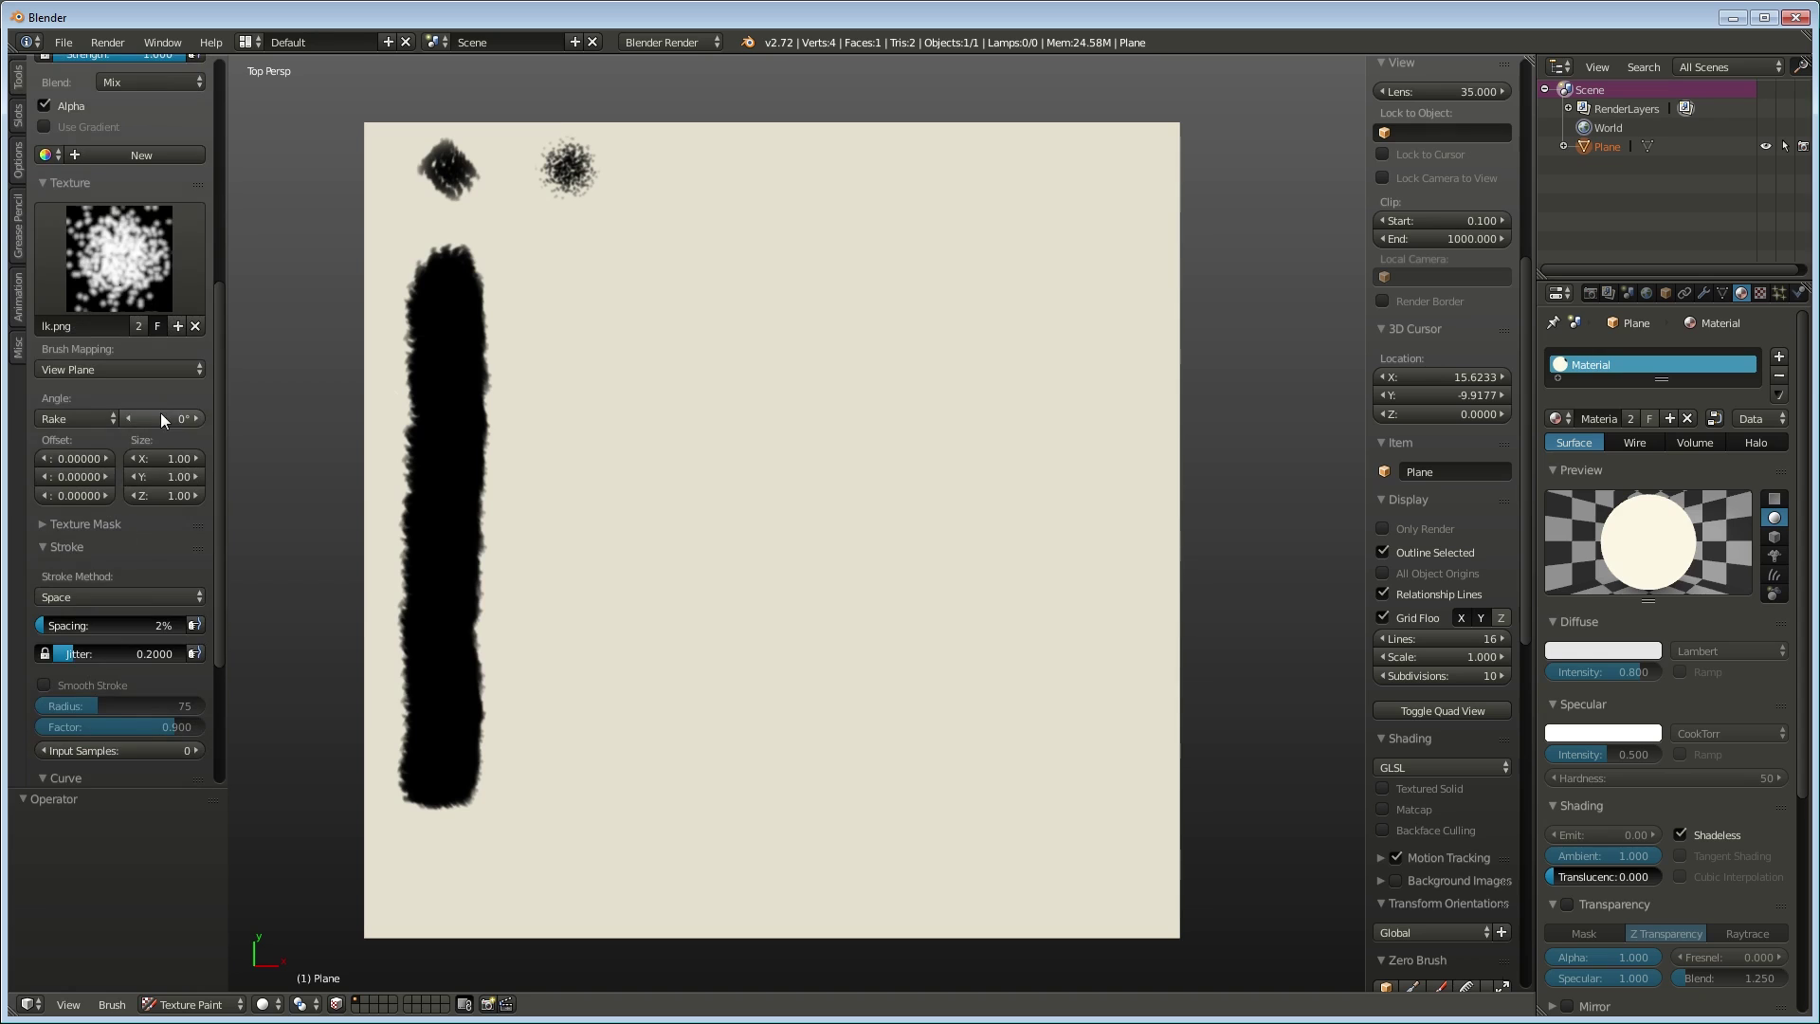
{"action": "left_click_drag", "start_coordinate": [567, 254], "coordinate": [574, 648]}
{"action": "key", "text": "ctrl+z"}
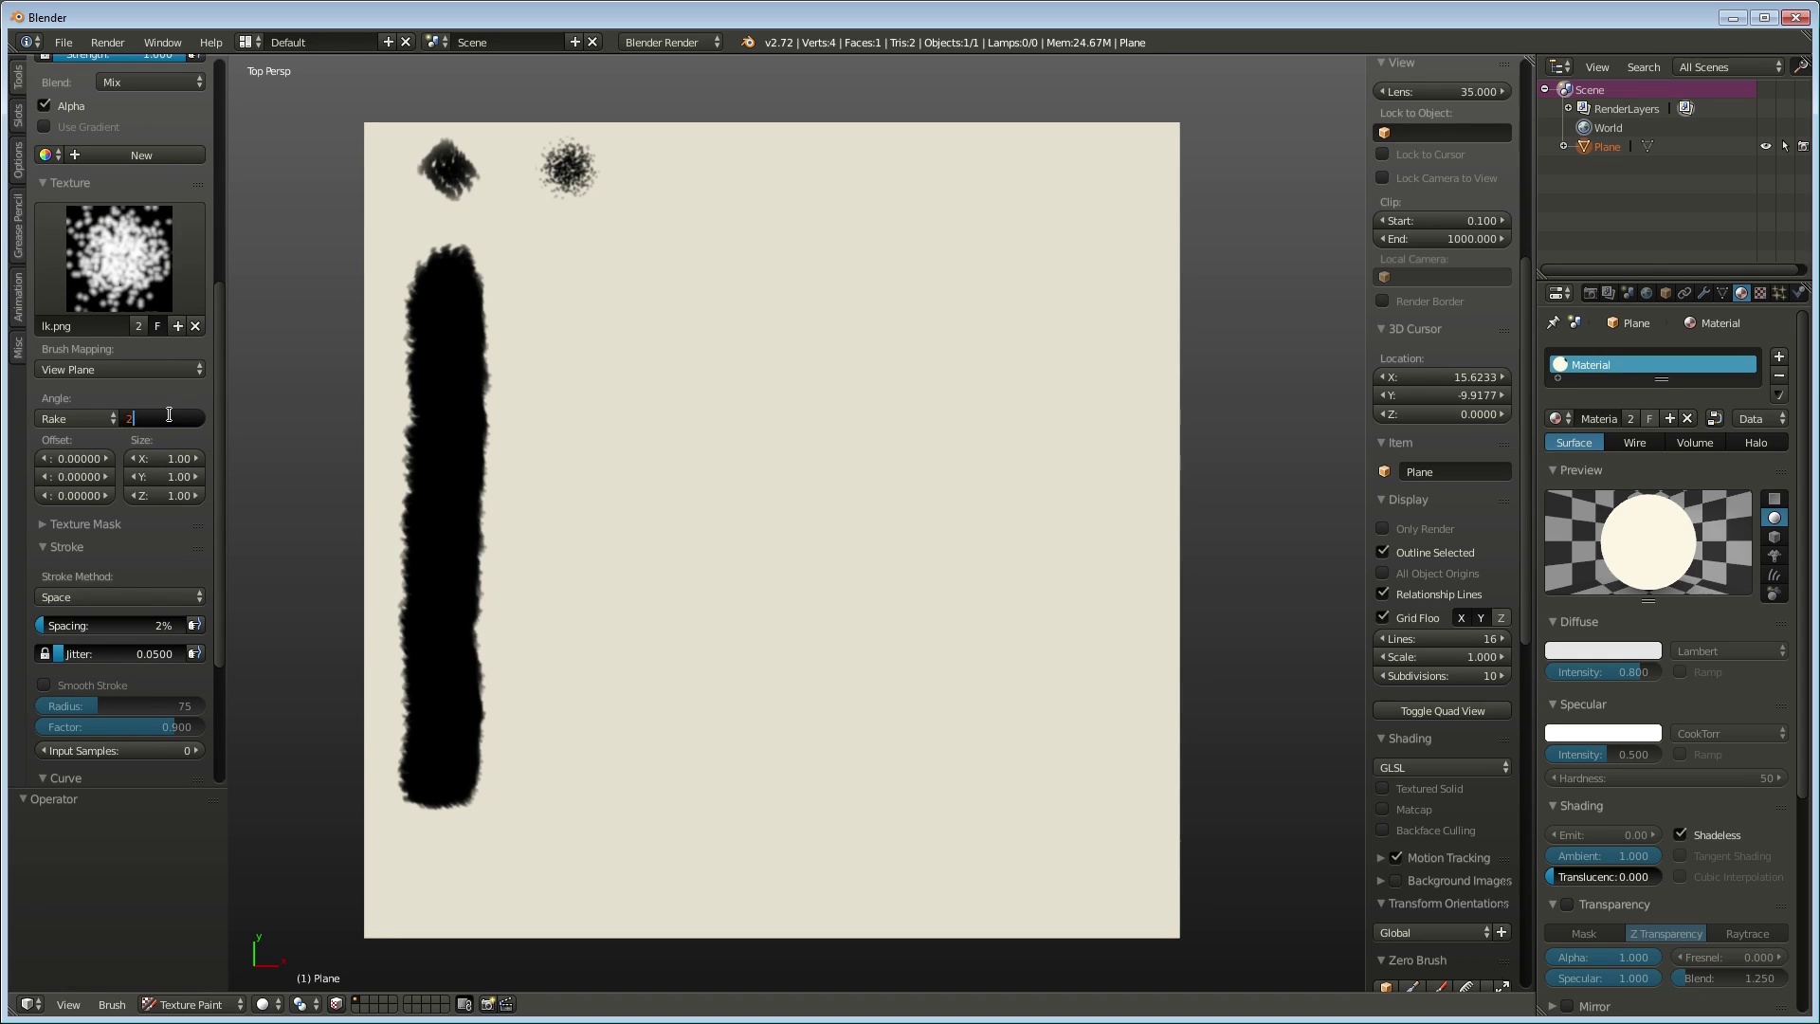
{"action": "left_click_drag", "start_coordinate": [565, 258], "coordinate": [555, 806]}
{"action": "key", "text": "ctrl+z"}
Try stroke spacing of 15% then 8%, test-painting and undoing after each.
{"action": "left_click", "coordinate": [124, 627]}
{"action": "type", "text": "15"}
{"action": "key", "text": "Return"}
{"action": "left_click_drag", "start_coordinate": [569, 249], "coordinate": [568, 798]}
{"action": "key", "text": "ctrl+z"}
{"action": "left_click", "coordinate": [121, 626]}
{"action": "type", "text": "8"}
{"action": "key", "text": "Return"}
{"action": "left_click_drag", "start_coordinate": [553, 268], "coordinate": [561, 801]}
{"action": "key", "text": "ctrl+z"}
Change the texture angle to 4 and paint a second vertical stroke beside the first.
{"action": "left_click", "coordinate": [165, 417]}
{"action": "type", "text": "4"}
{"action": "key", "text": "Return"}
{"action": "left_click_drag", "start_coordinate": [559, 245], "coordinate": [555, 806]}
Add another brush and name it SmallCharcoal.
{"action": "scroll", "coordinate": [112, 299], "scroll_direction": "up", "scroll_amount": 8}
{"action": "left_click", "coordinate": [177, 299]}
{"action": "left_click", "coordinate": [106, 299]}
{"action": "type", "text": "SmallCharcoal"}
{"action": "key", "text": "Return"}
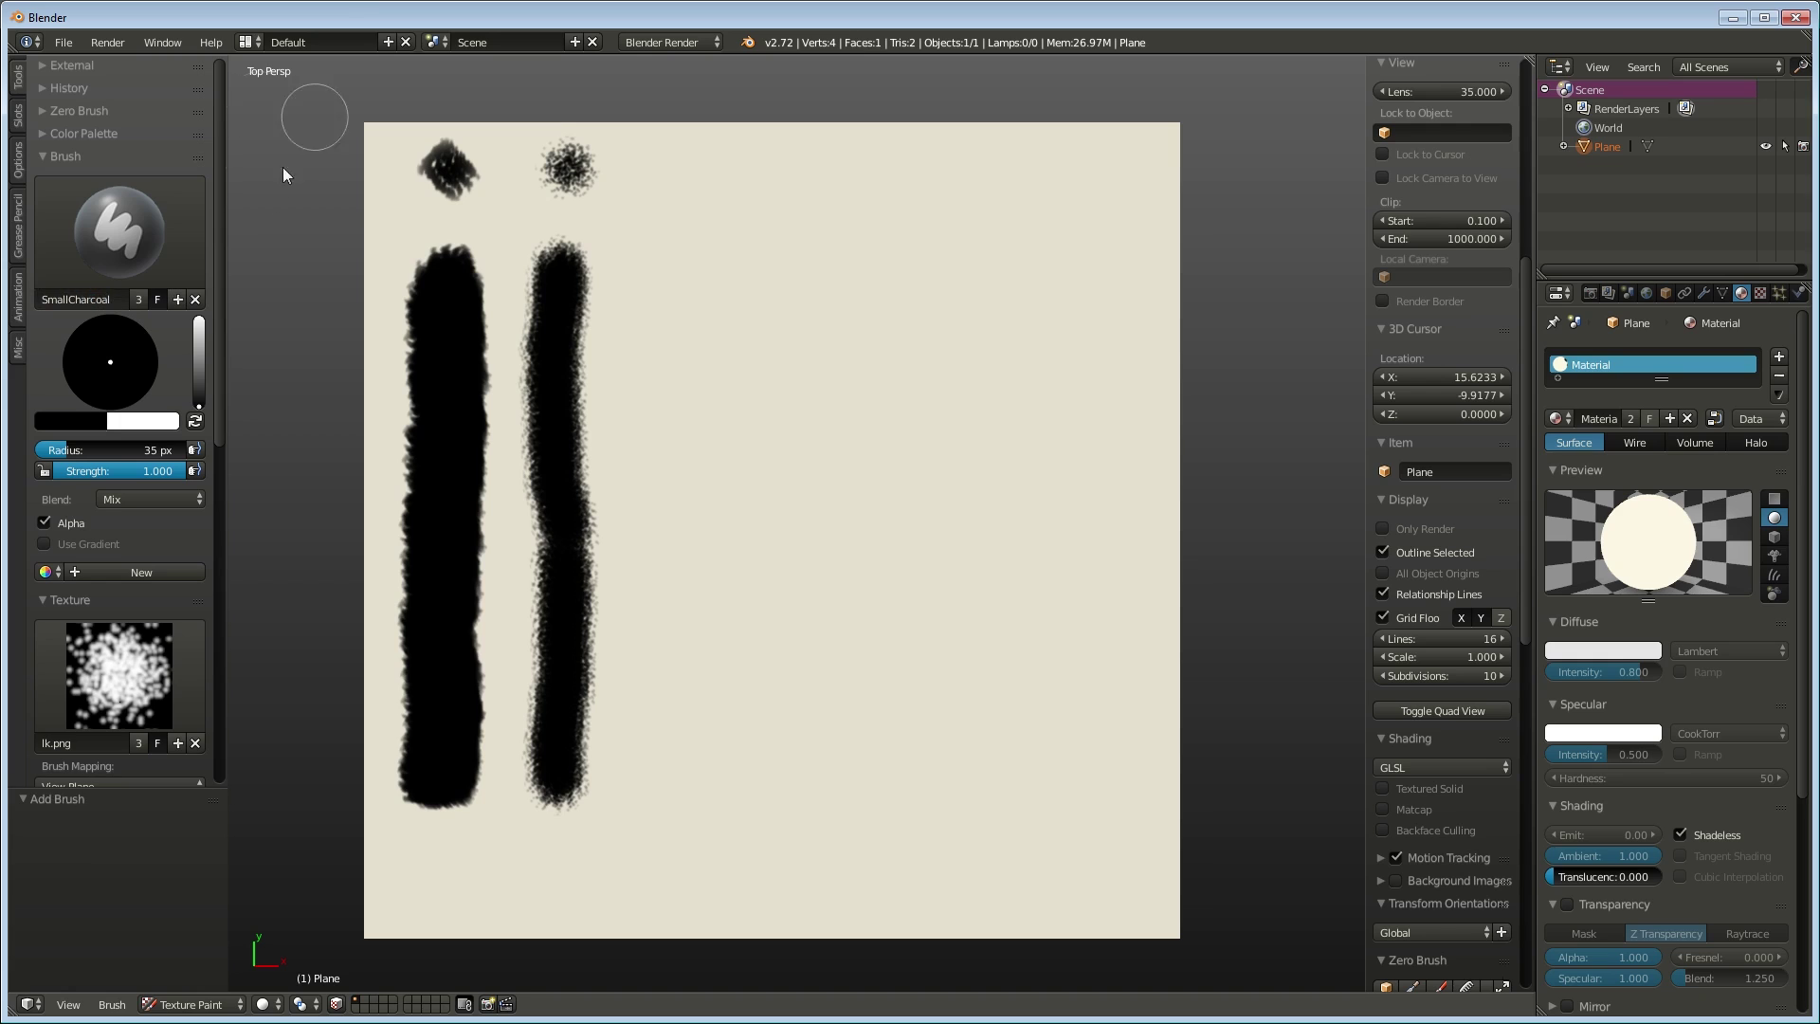
Give SmallCharcoal the charcoal texture and test it with two dabs and a third-column stroke.
{"action": "scroll", "coordinate": [112, 474], "scroll_direction": "down", "scroll_amount": 3}
{"action": "left_click", "coordinate": [119, 559]}
{"action": "left_click", "coordinate": [143, 655]}
{"action": "left_click", "coordinate": [687, 166]}
{"action": "left_click", "coordinate": [683, 280]}
{"action": "left_click_drag", "start_coordinate": [685, 313], "coordinate": [682, 792]}
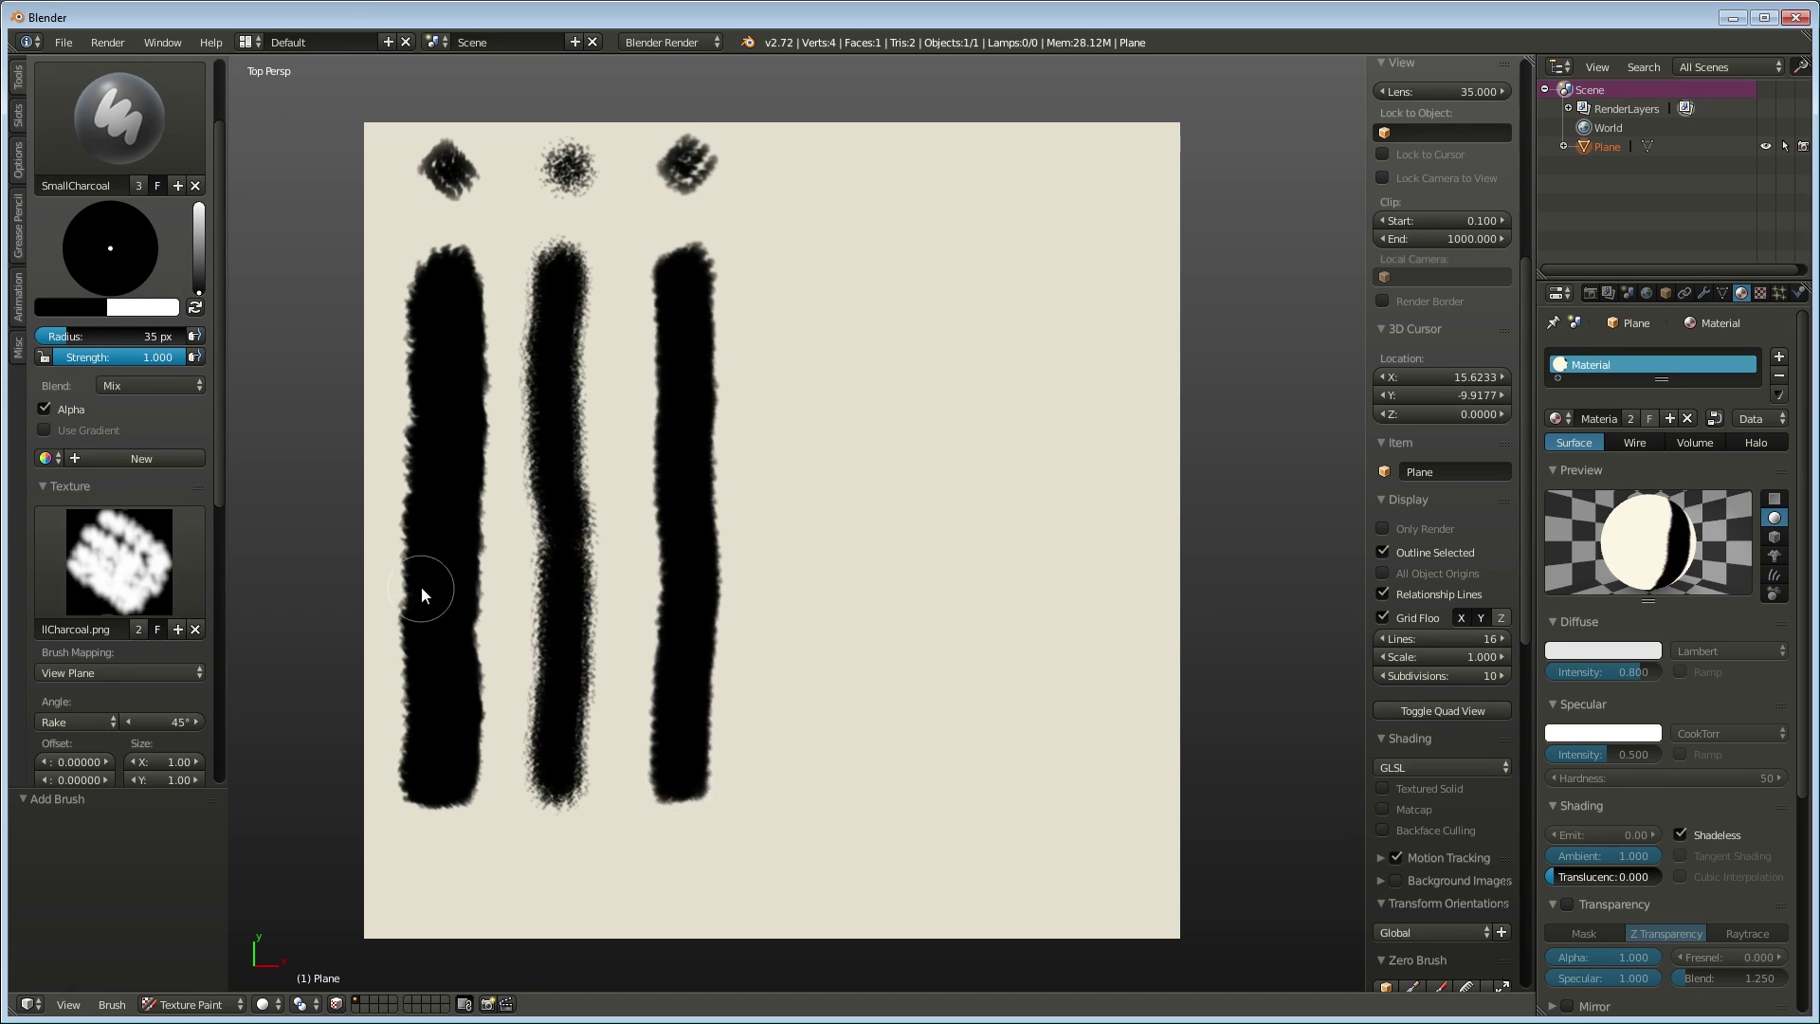
{"action": "key", "text": "ctrl+z"}
{"action": "key", "text": "ctrl+z"}
Set the texture angle to 18° and repaint the vertical stroke down the third column.
{"action": "scroll", "coordinate": [112, 474], "scroll_direction": "down", "scroll_amount": 4}
{"action": "left_click", "coordinate": [166, 570]}
{"action": "type", "text": "18"}
{"action": "key", "text": "Return"}
{"action": "left_click_drag", "start_coordinate": [681, 232], "coordinate": [684, 744]}
{"action": "key", "text": "ctrl+z"}
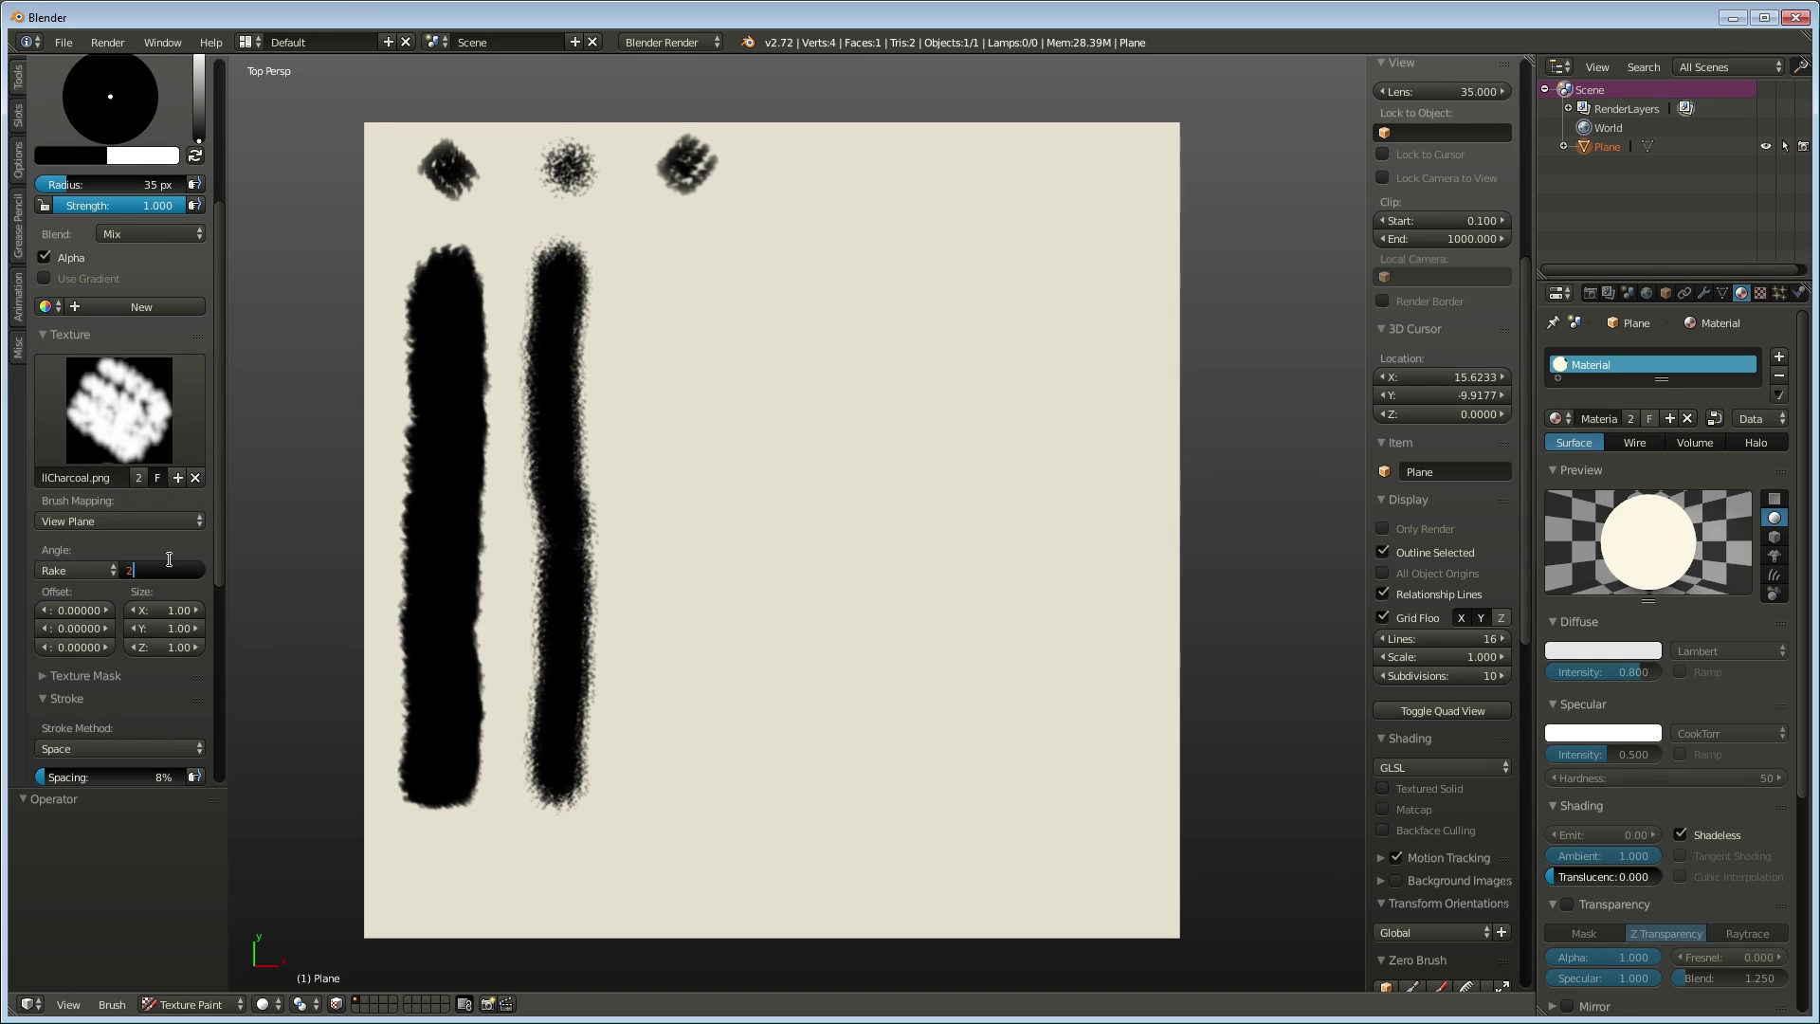
{"action": "left_click_drag", "start_coordinate": [681, 239], "coordinate": [682, 794]}
{"action": "key", "text": "ctrl+z"}
{"action": "left_click_drag", "start_coordinate": [684, 277], "coordinate": [683, 794]}
{"action": "scroll", "coordinate": [123, 513], "scroll_direction": "up", "scroll_amount": 5}
{"action": "key", "text": "ctrl+z"}
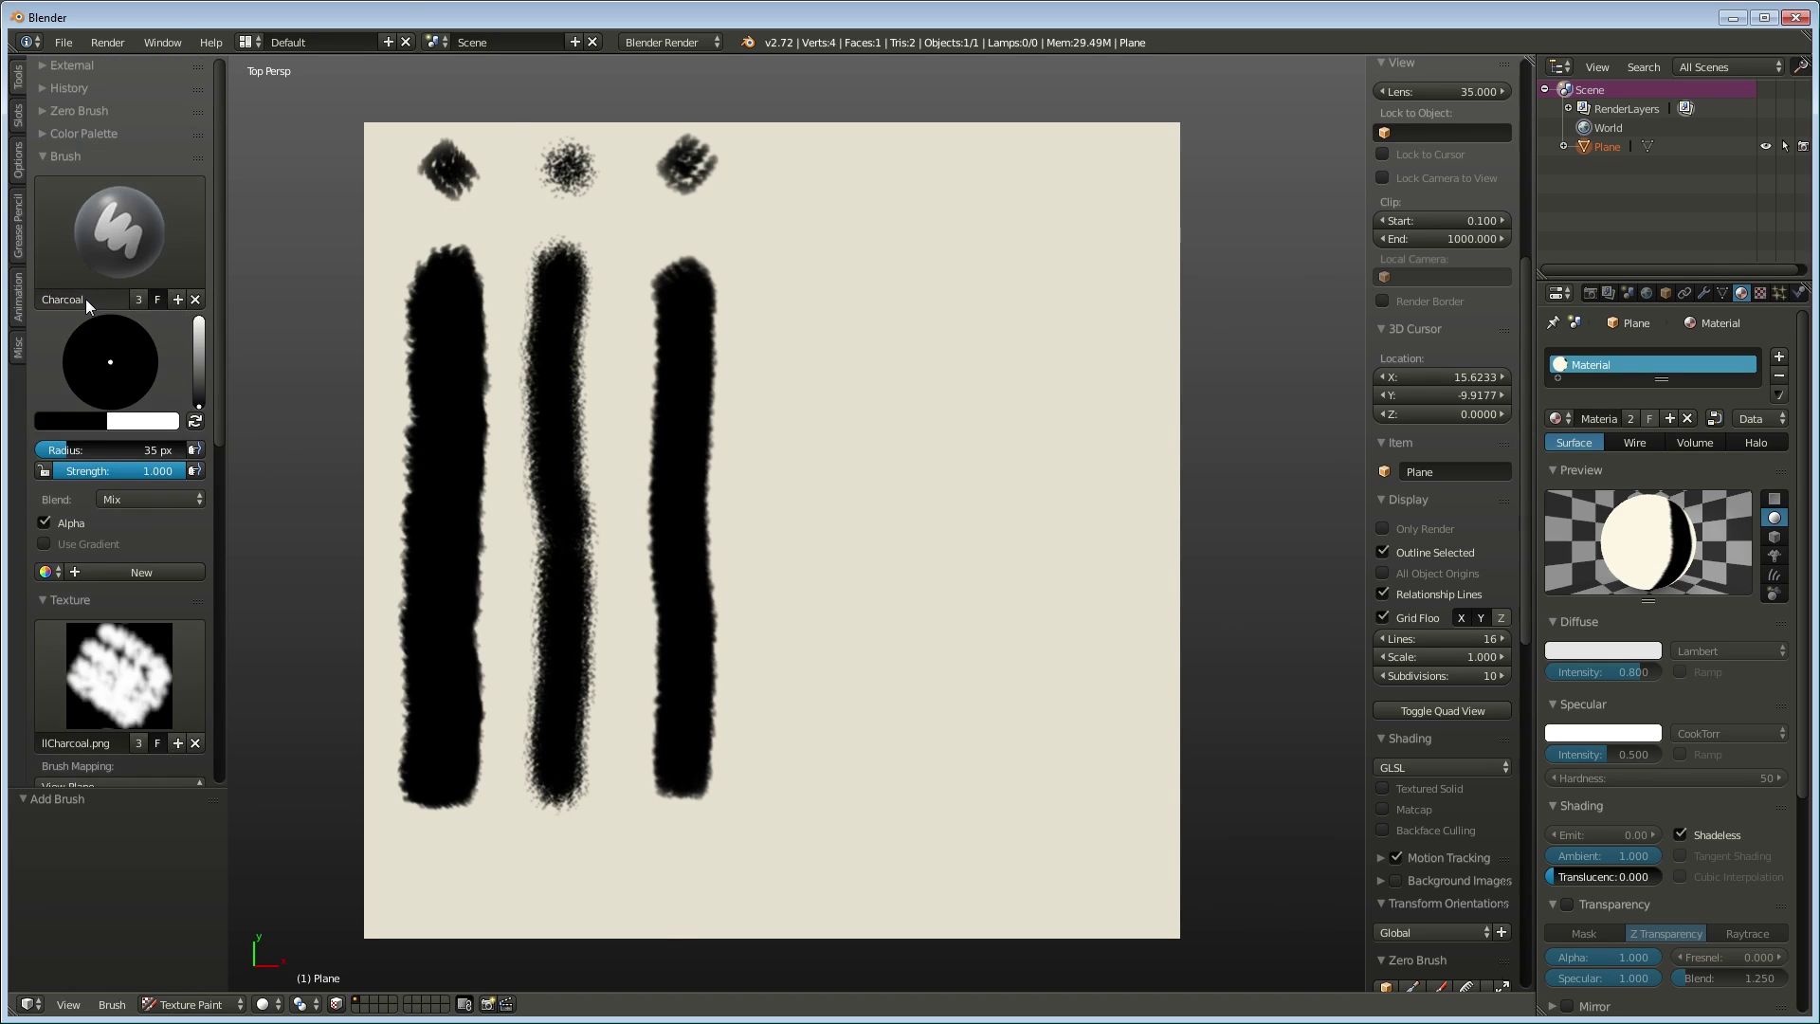
Paint a test dab and trial vertical stroke in the fourth column with the Charcoal brush.
{"action": "left_click", "coordinate": [817, 169]}
{"action": "left_click_drag", "start_coordinate": [821, 277], "coordinate": [813, 770]}
{"action": "key", "text": "ctrl+z"}
{"action": "scroll", "coordinate": [146, 549], "scroll_direction": "down", "scroll_amount": 5}
{"action": "scroll", "coordinate": [150, 653], "scroll_direction": "down", "scroll_amount": 5}
{"action": "left_click_drag", "start_coordinate": [817, 271], "coordinate": [801, 782]}
{"action": "scroll", "coordinate": [138, 451], "scroll_direction": "up", "scroll_amount": 3}
{"action": "scroll", "coordinate": [139, 493], "scroll_direction": "down", "scroll_amount": 5}
Set stroke spacing to 1%, enable Smooth Stroke, and paint the smooth fourth-column stroke.
{"action": "left_click", "coordinate": [127, 548]}
{"action": "type", "text": "1"}
{"action": "key", "text": "Return"}
{"action": "key", "text": "ctrl+z"}
{"action": "left_click_drag", "start_coordinate": [815, 285], "coordinate": [815, 768]}
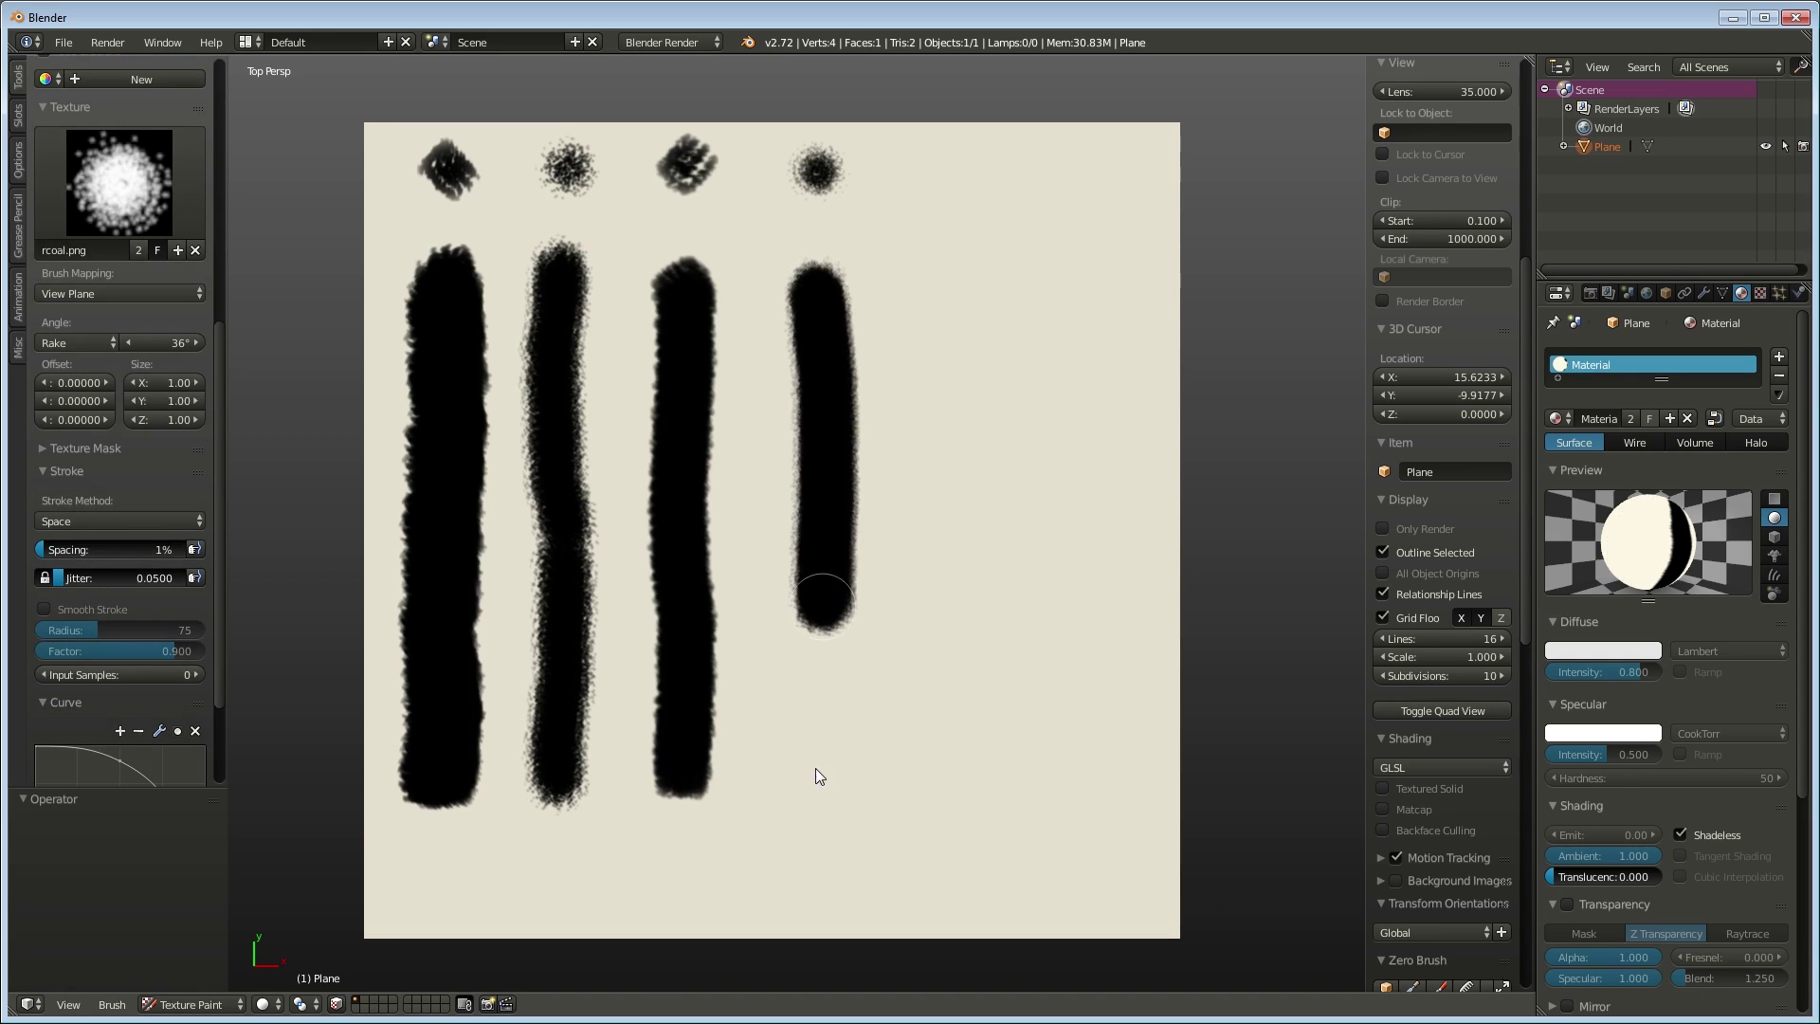
{"action": "key", "text": "ctrl+z"}
{"action": "left_click", "coordinate": [57, 609]}
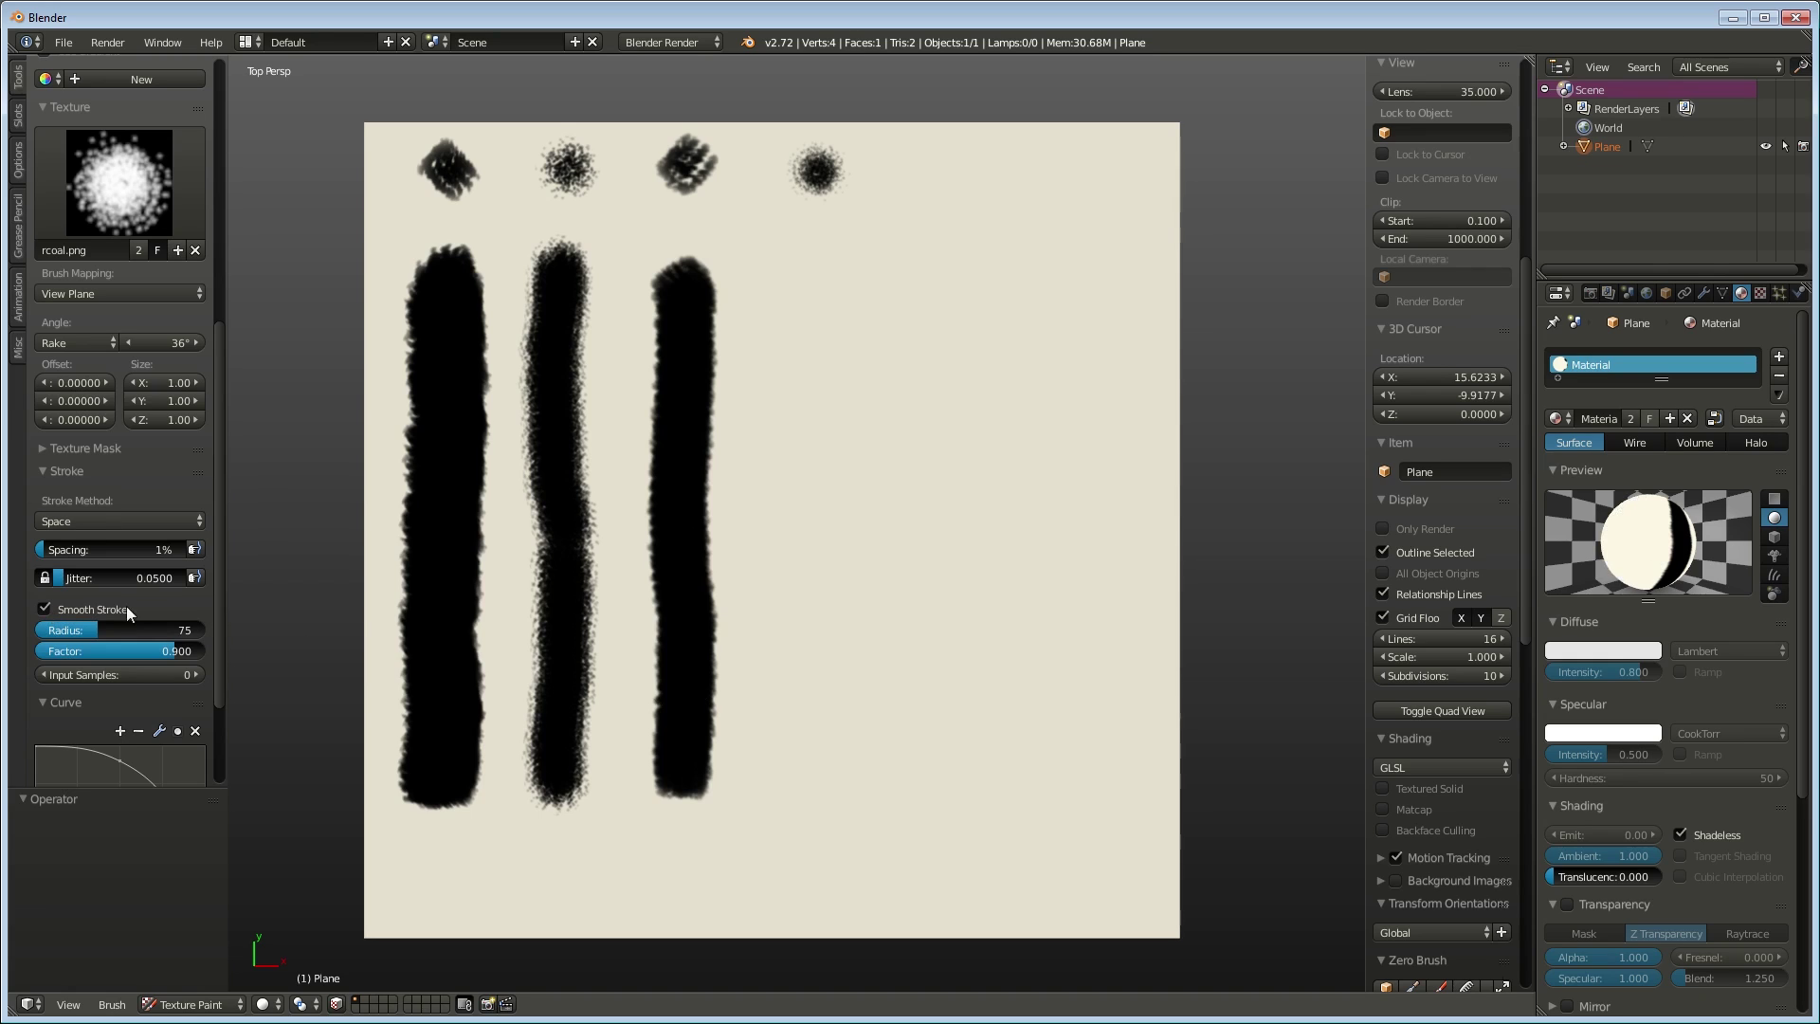
{"action": "left_click_drag", "start_coordinate": [814, 281], "coordinate": [806, 953]}
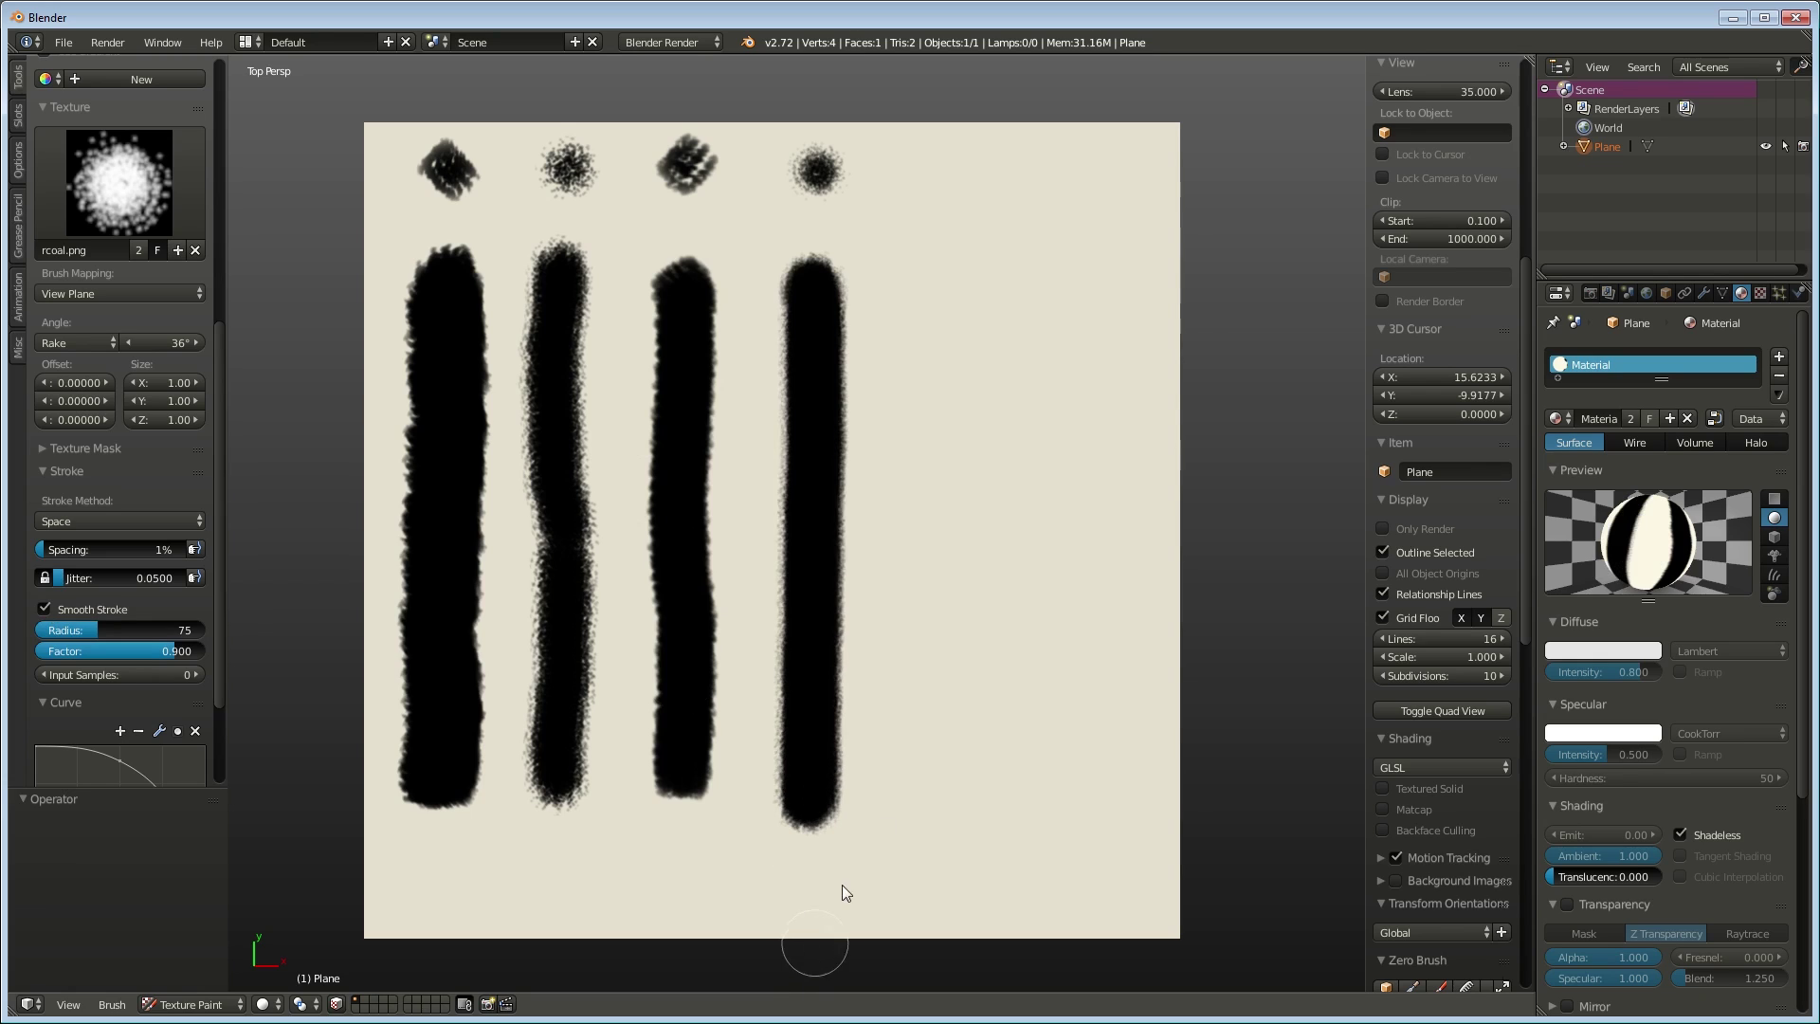